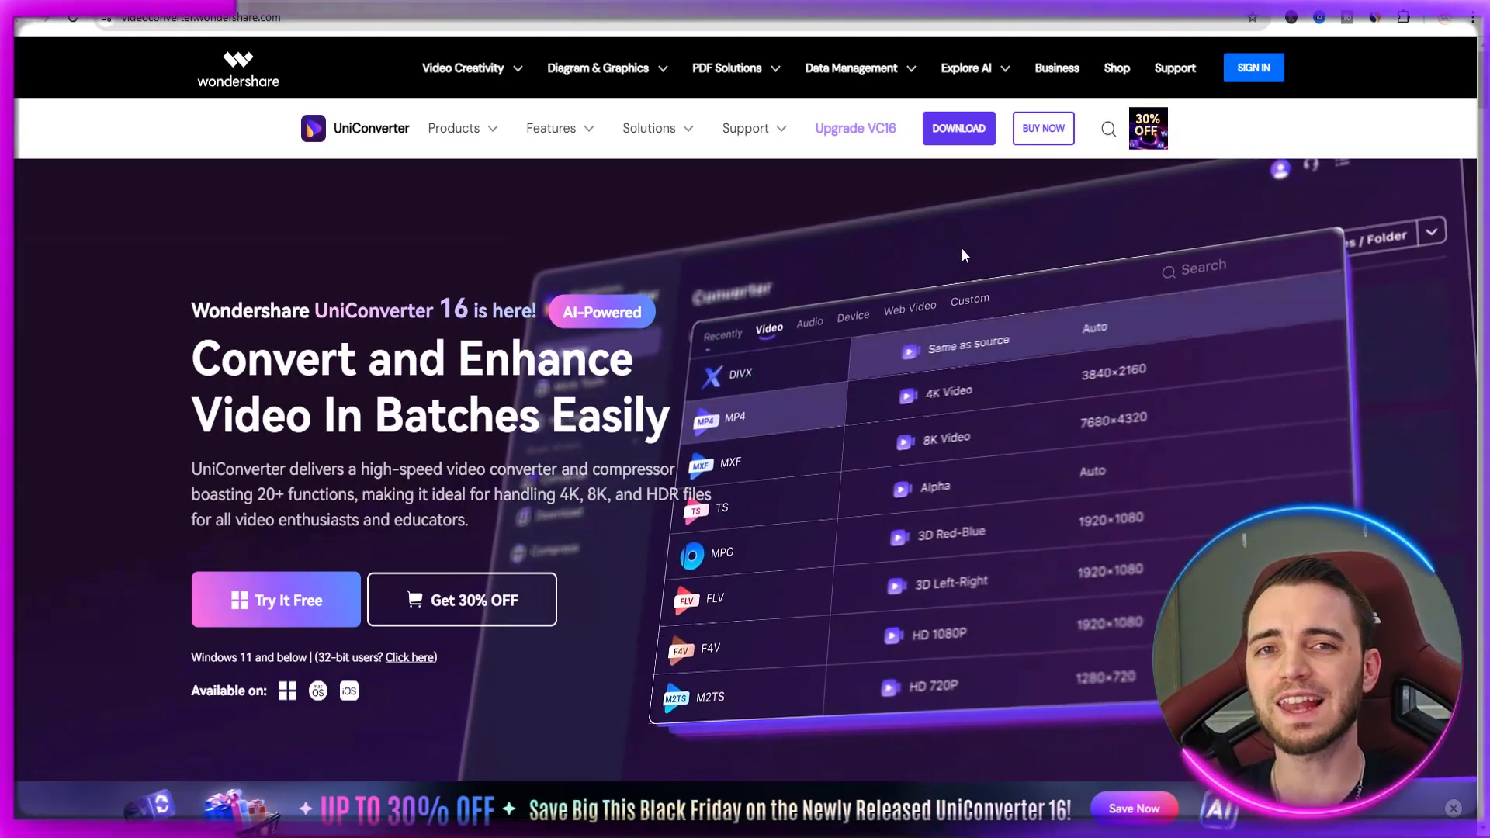
# Step: Scroll the UniConverter homepage down to the AI features carousel showing the Video Enhancer before/after
pyautogui.scroll(-5, 962, 249)
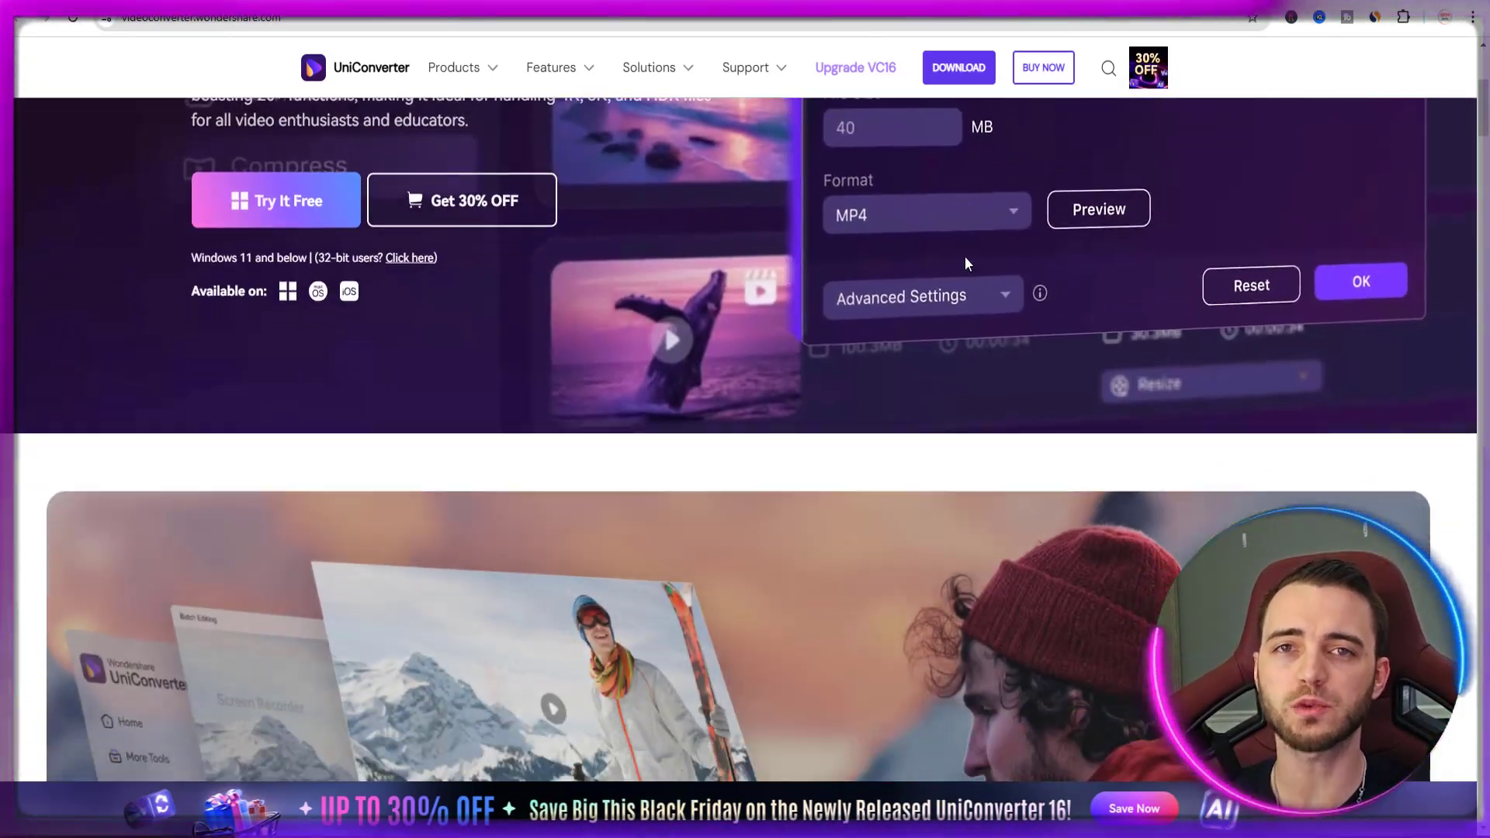
pyautogui.scroll(-5, 965, 256)
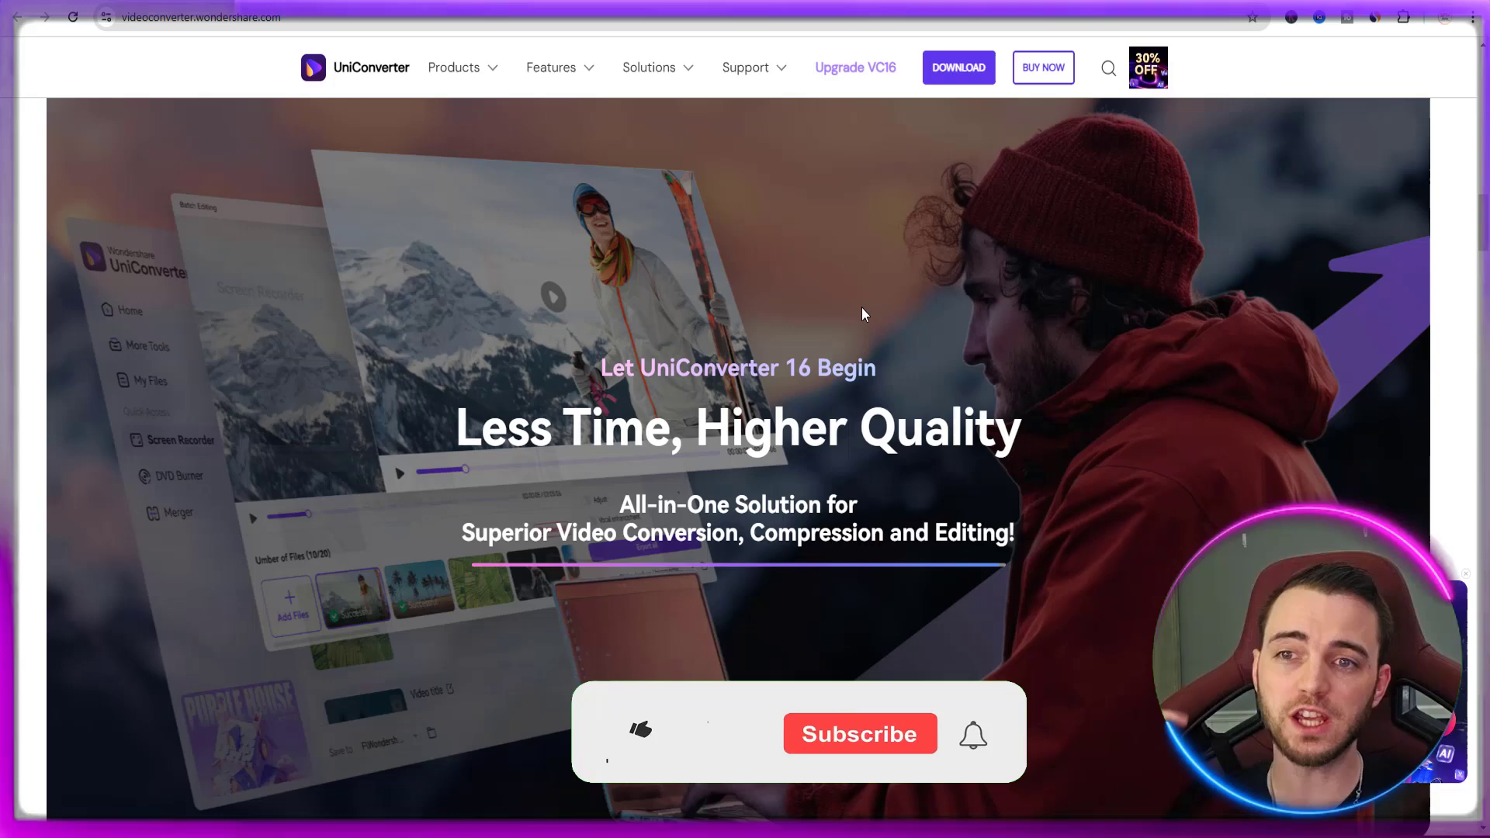
pyautogui.scroll(-10, 867, 324)
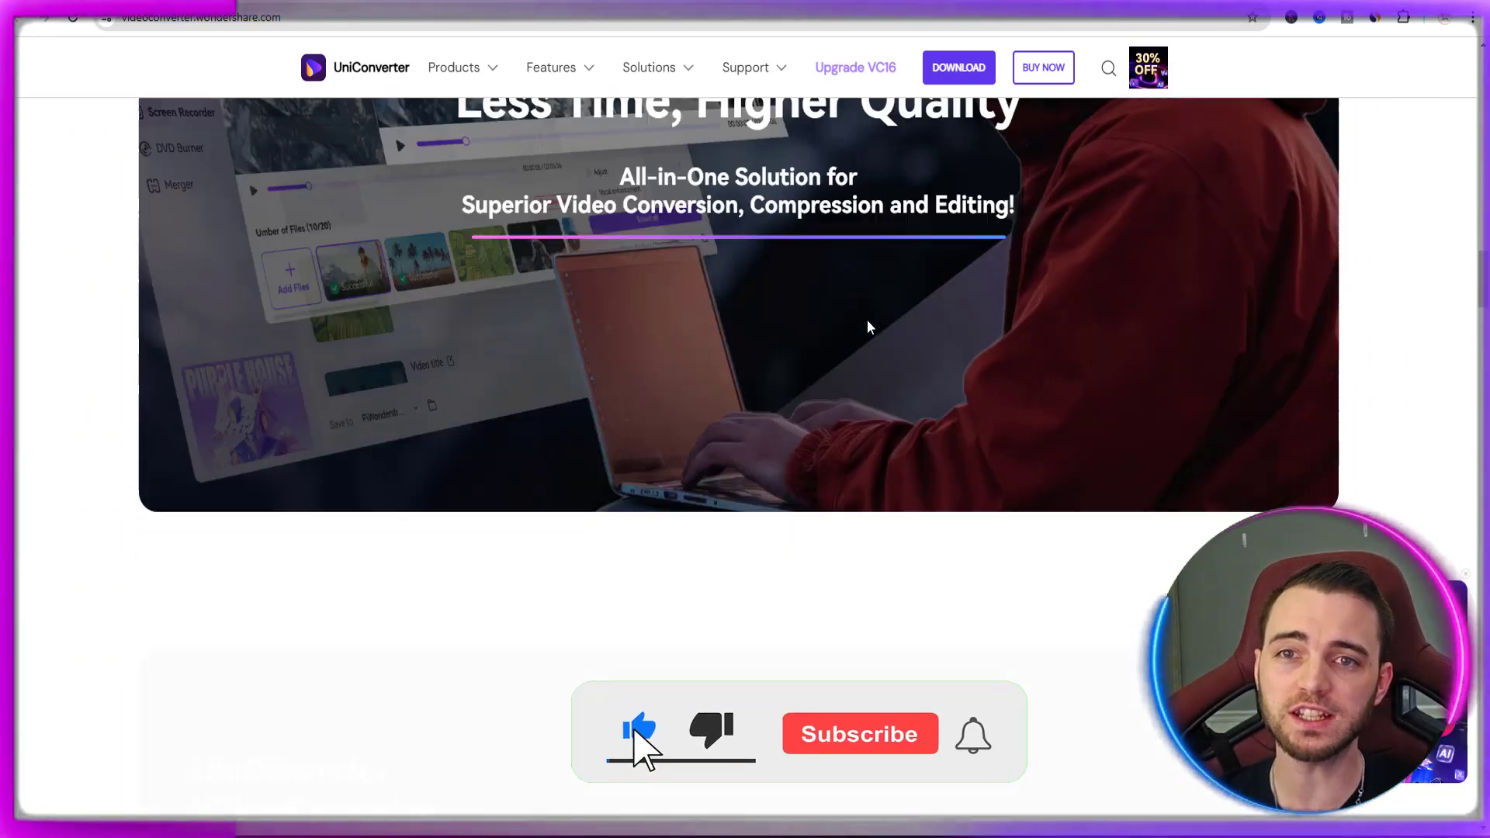
pyautogui.scroll(3, 258, 272)
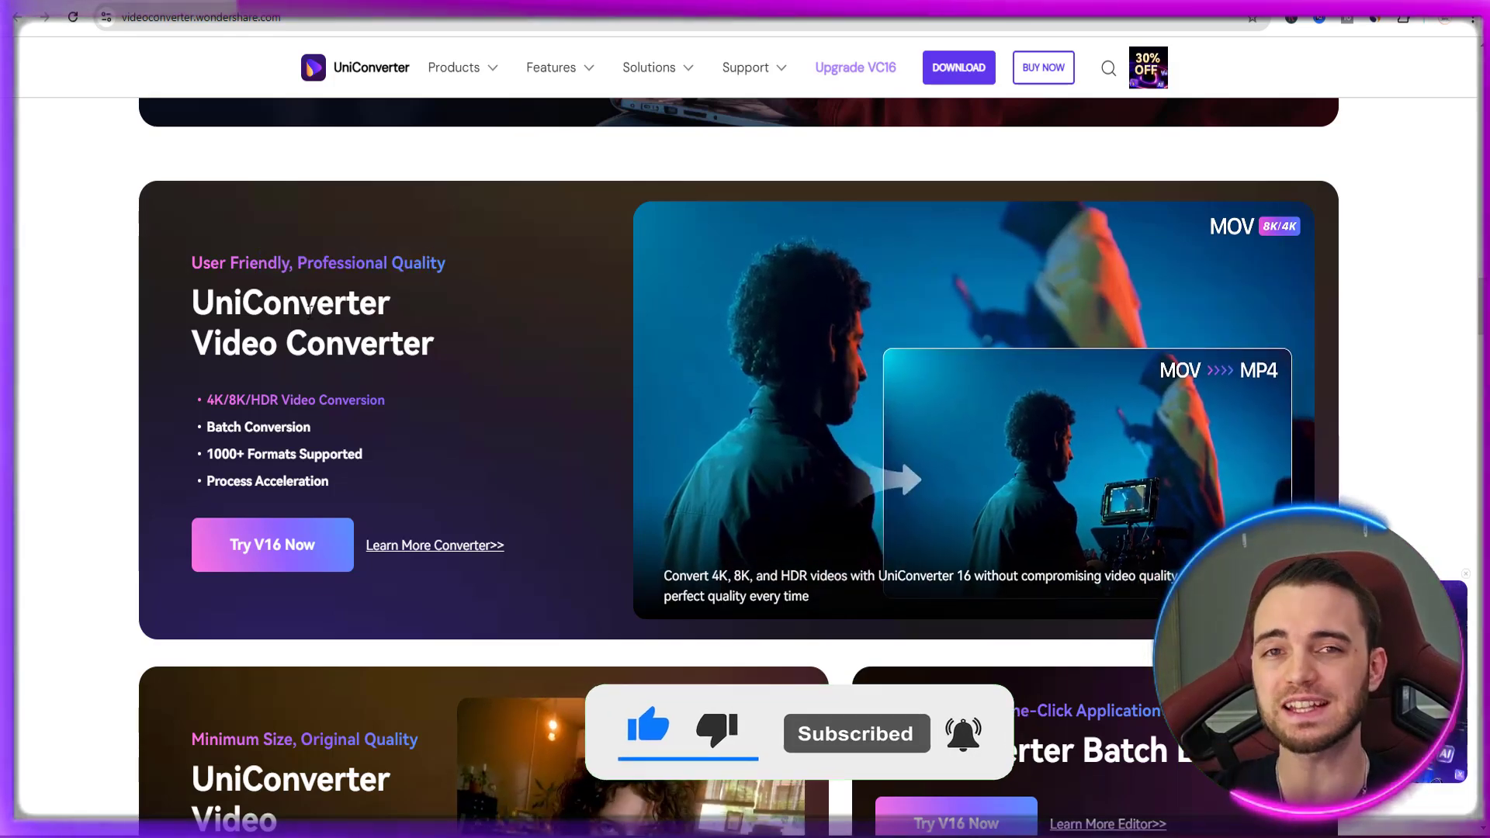
pyautogui.scroll(-6, 650, 295)
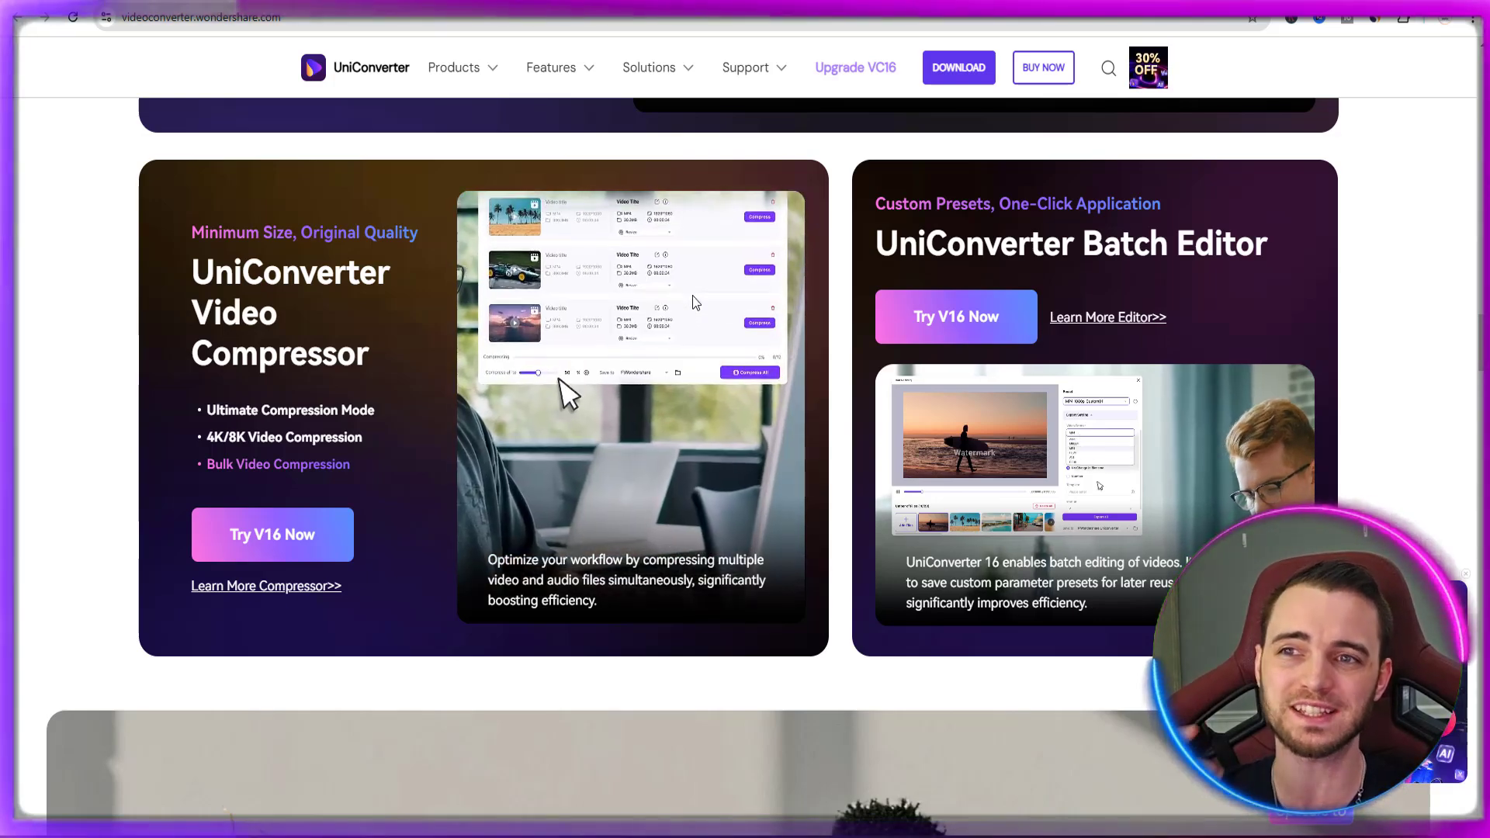
pyautogui.scroll(-6, 693, 302)
pyautogui.scroll(-2, 695, 299)
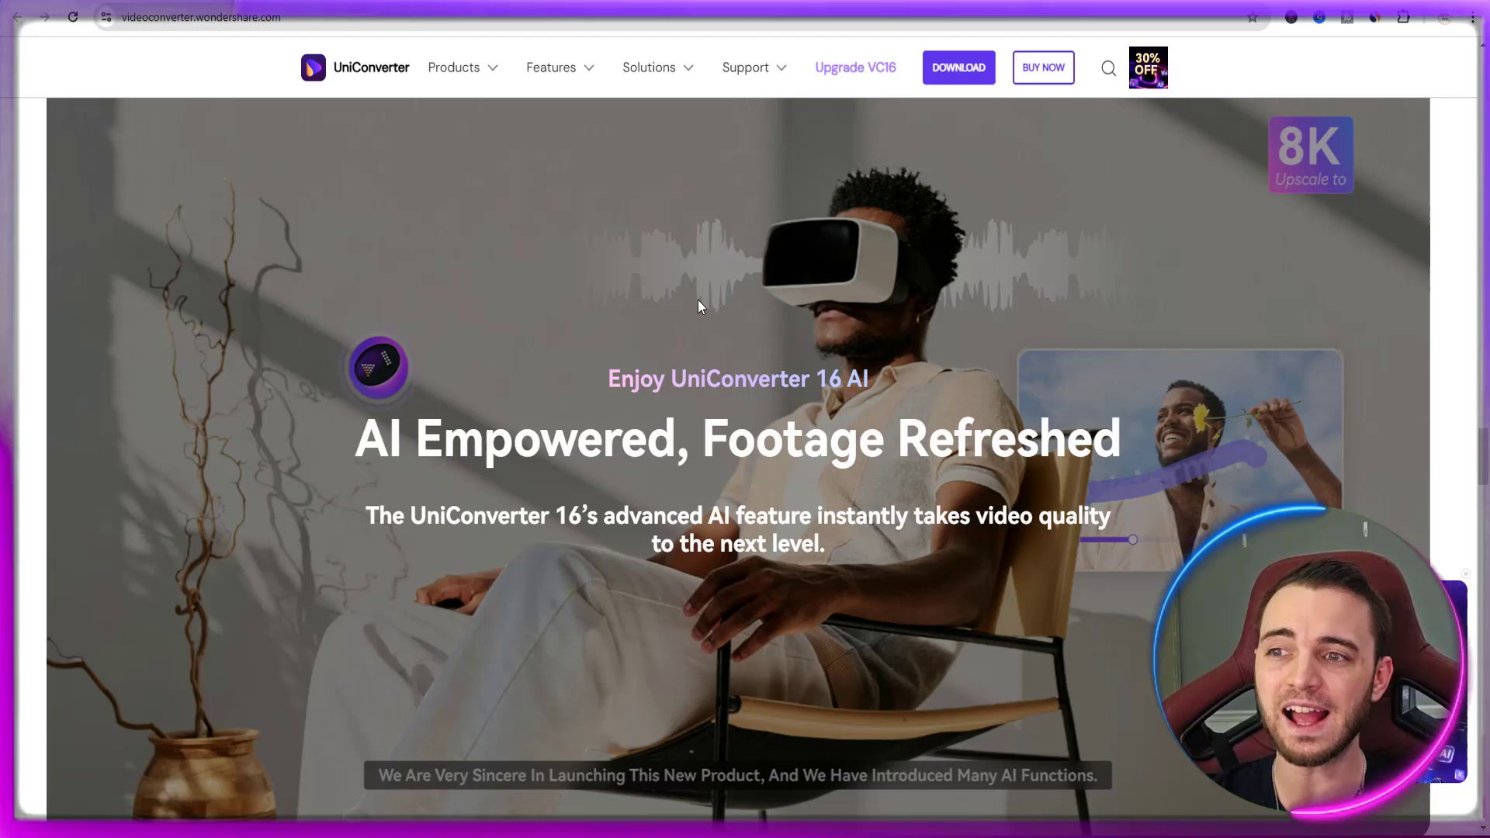
pyautogui.scroll(-5, 700, 299)
pyautogui.scroll(-5, 707, 300)
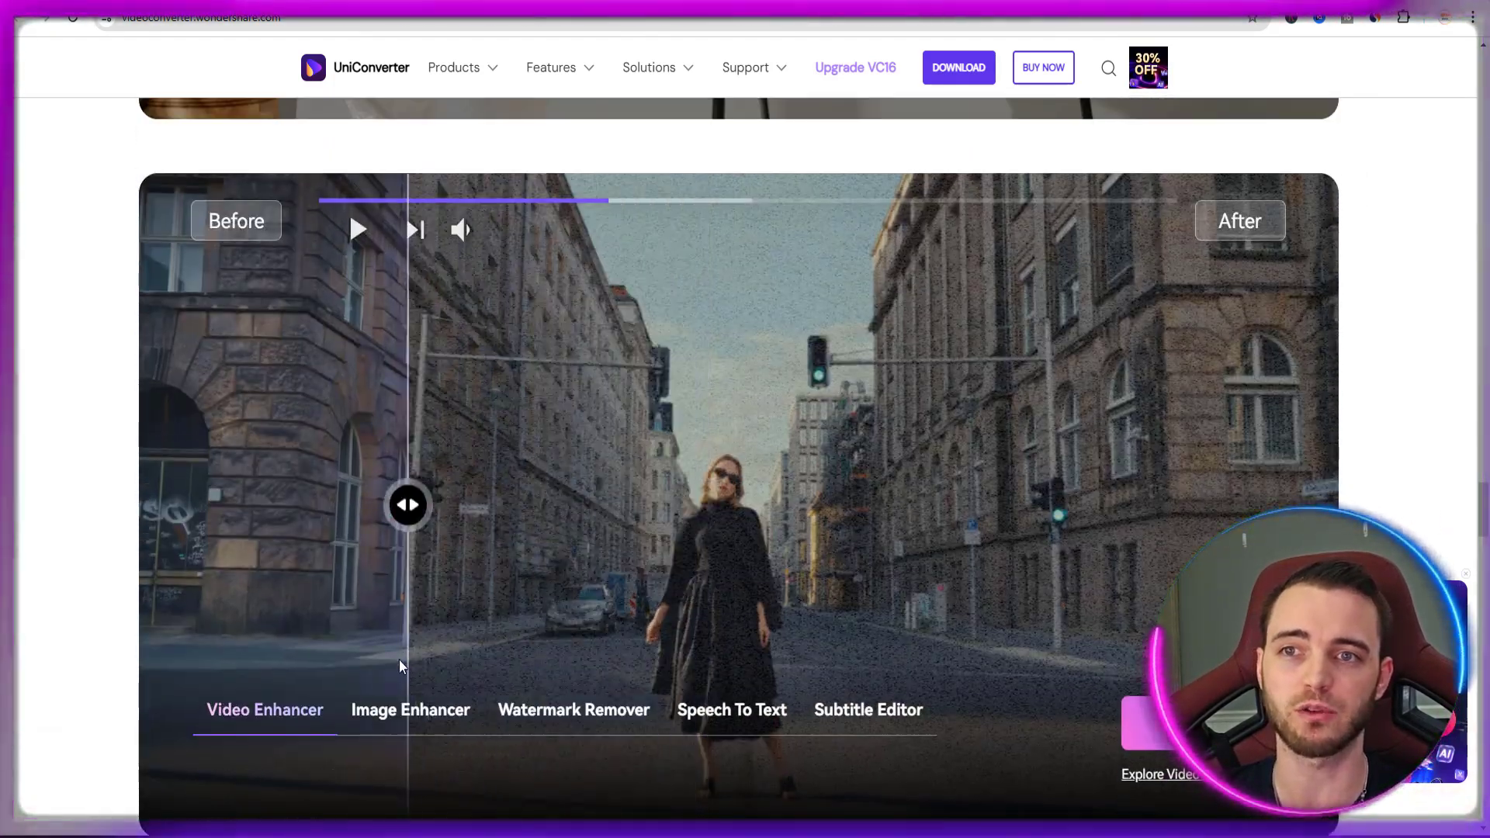
pyautogui.click(386, 718)
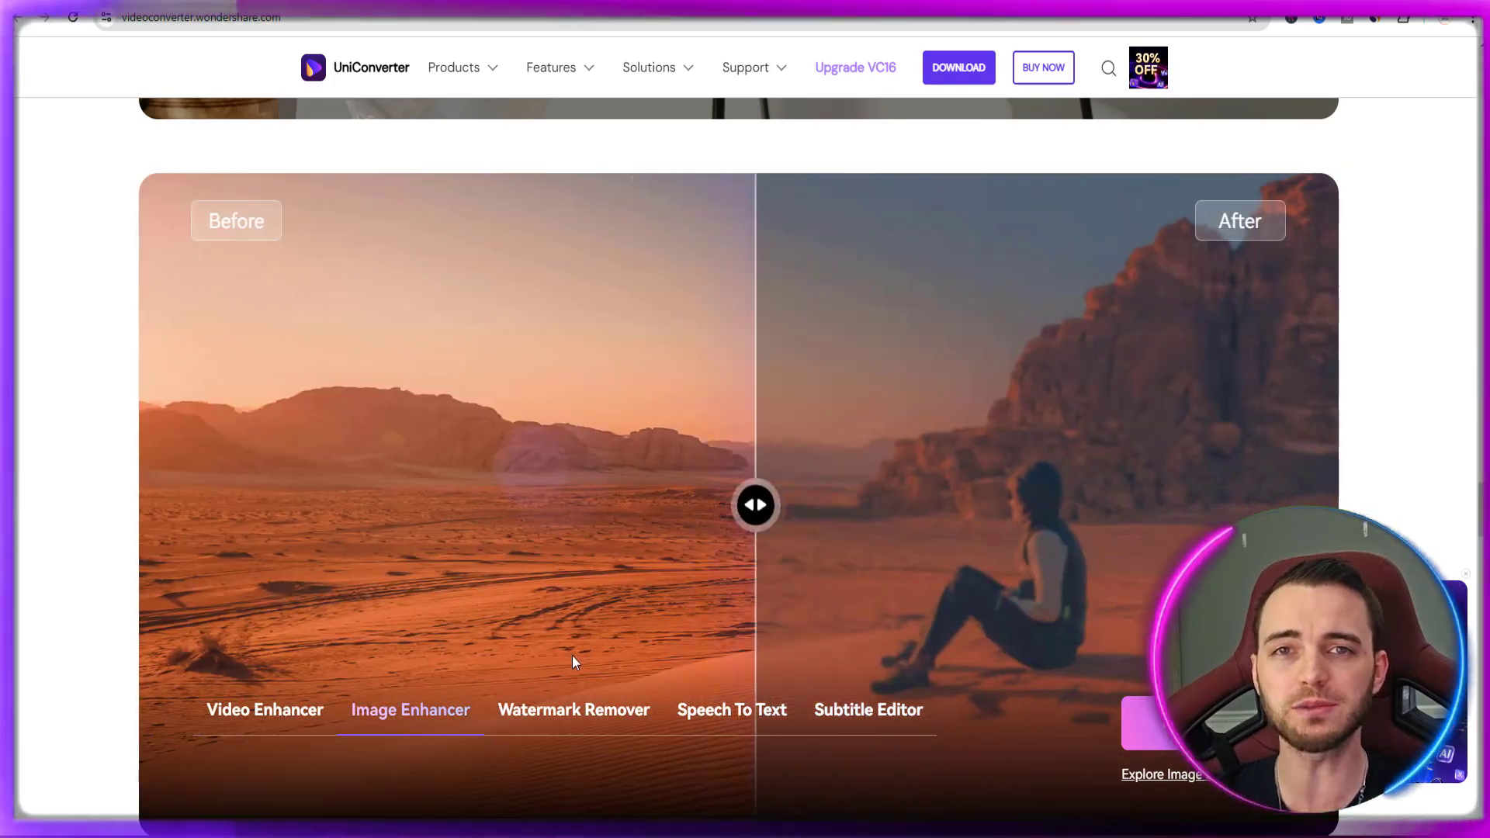
pyautogui.click(578, 729)
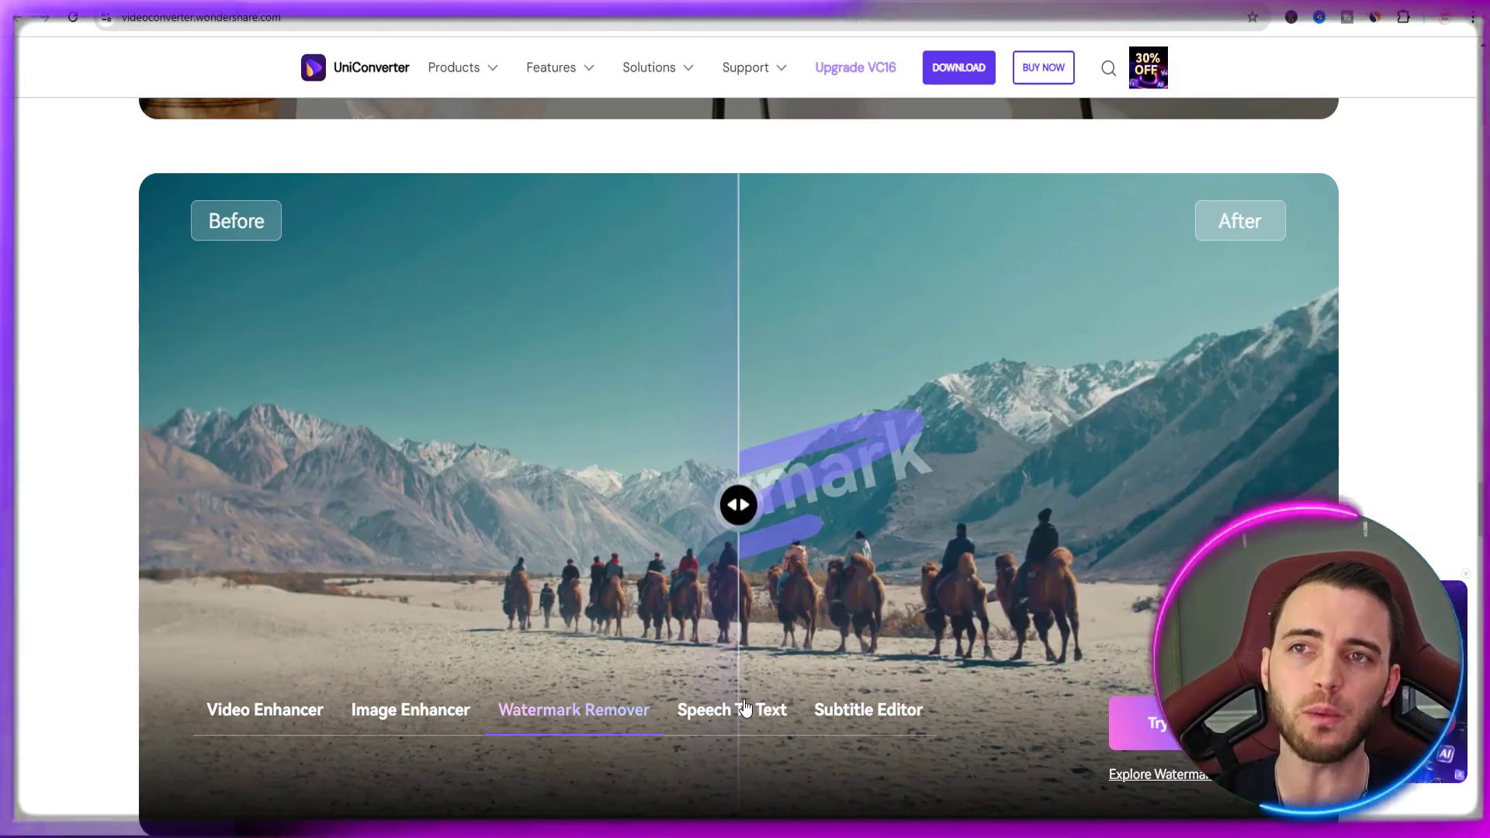
pyautogui.click(739, 711)
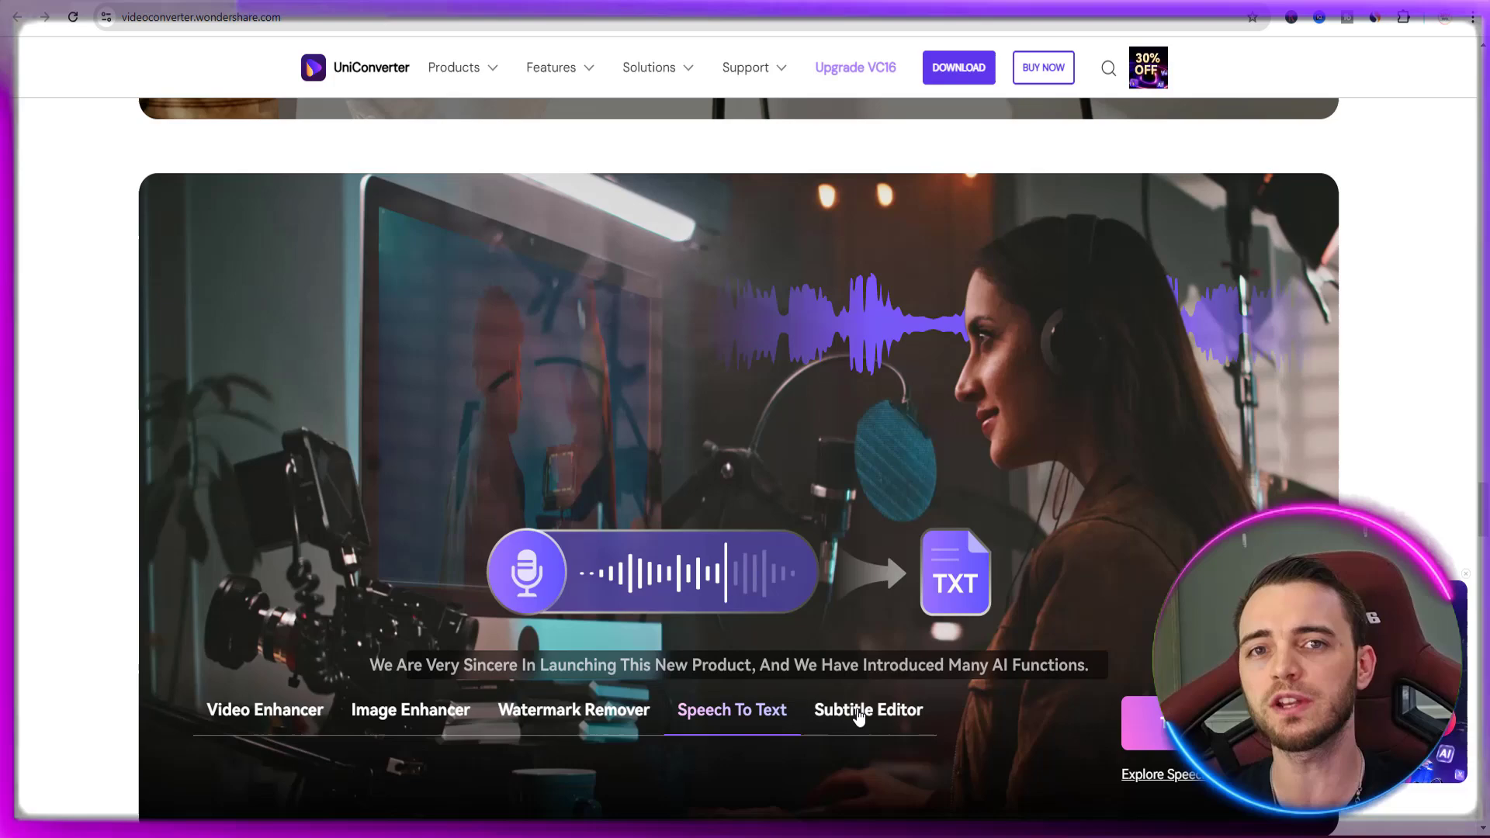
pyautogui.click(859, 714)
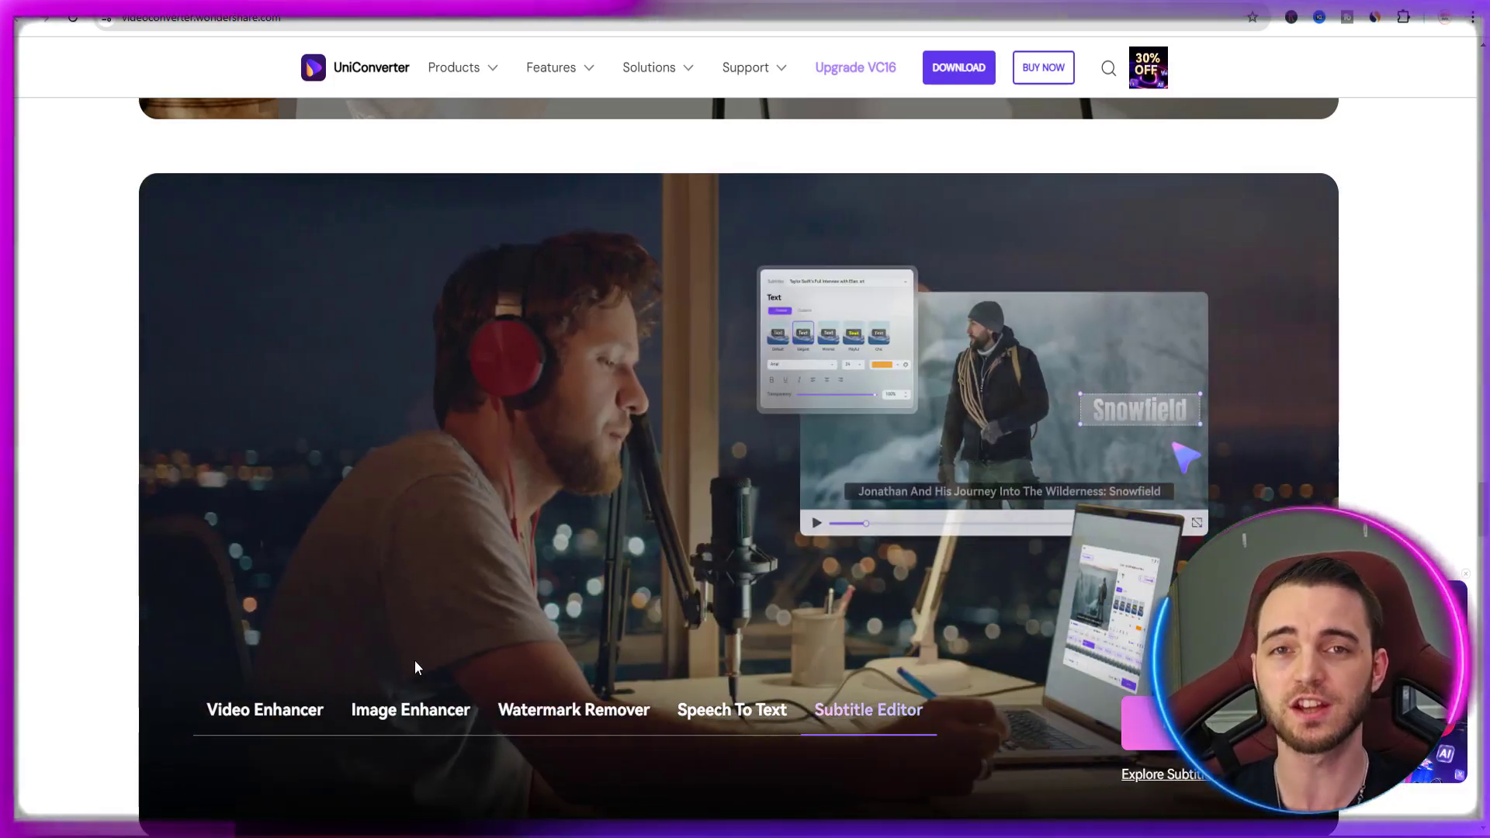
pyautogui.click(320, 707)
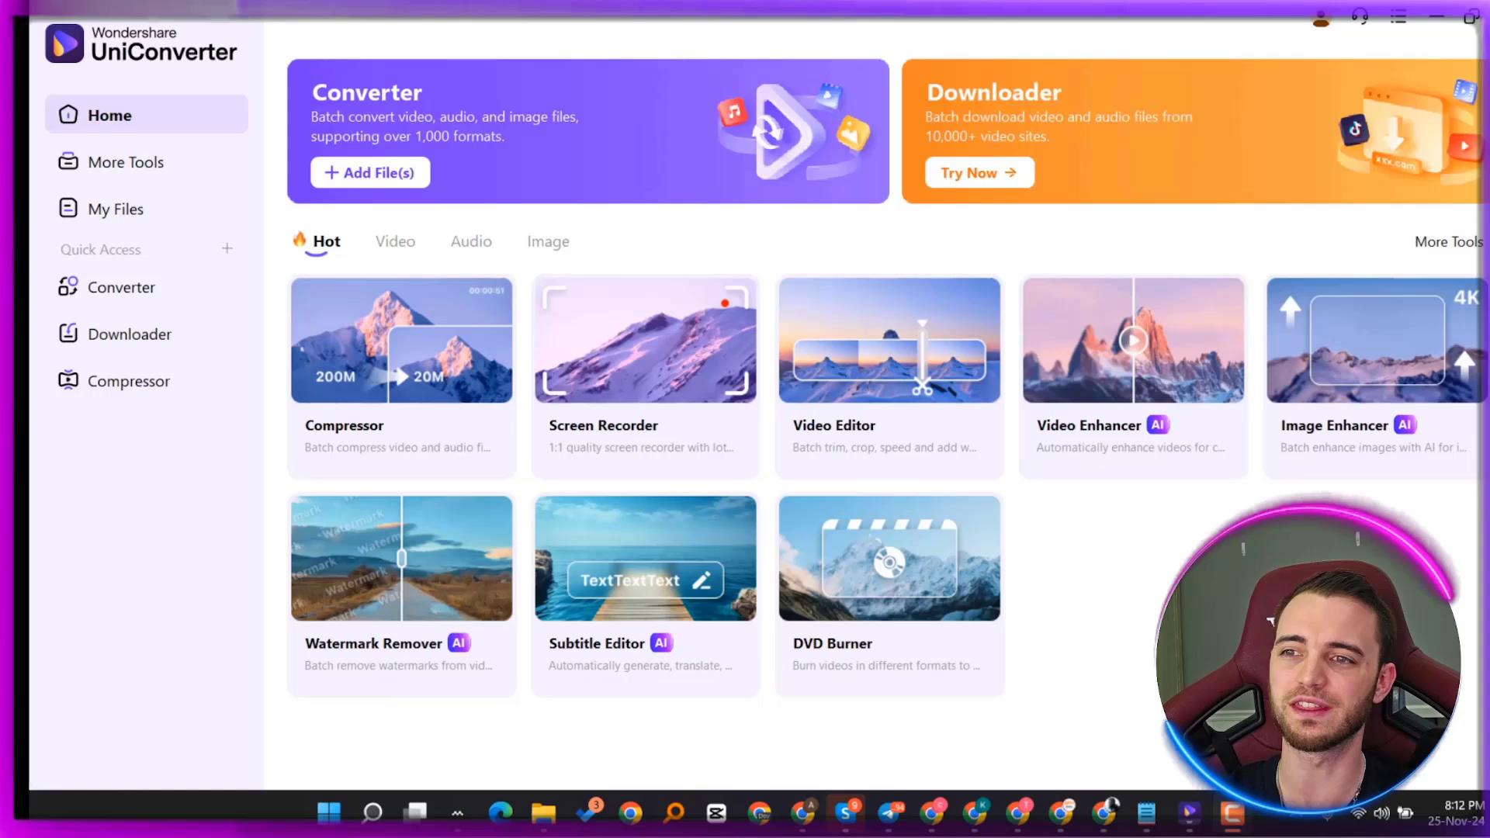
# Step: Open the More Tools page from the left sidebar
pyautogui.click(168, 182)
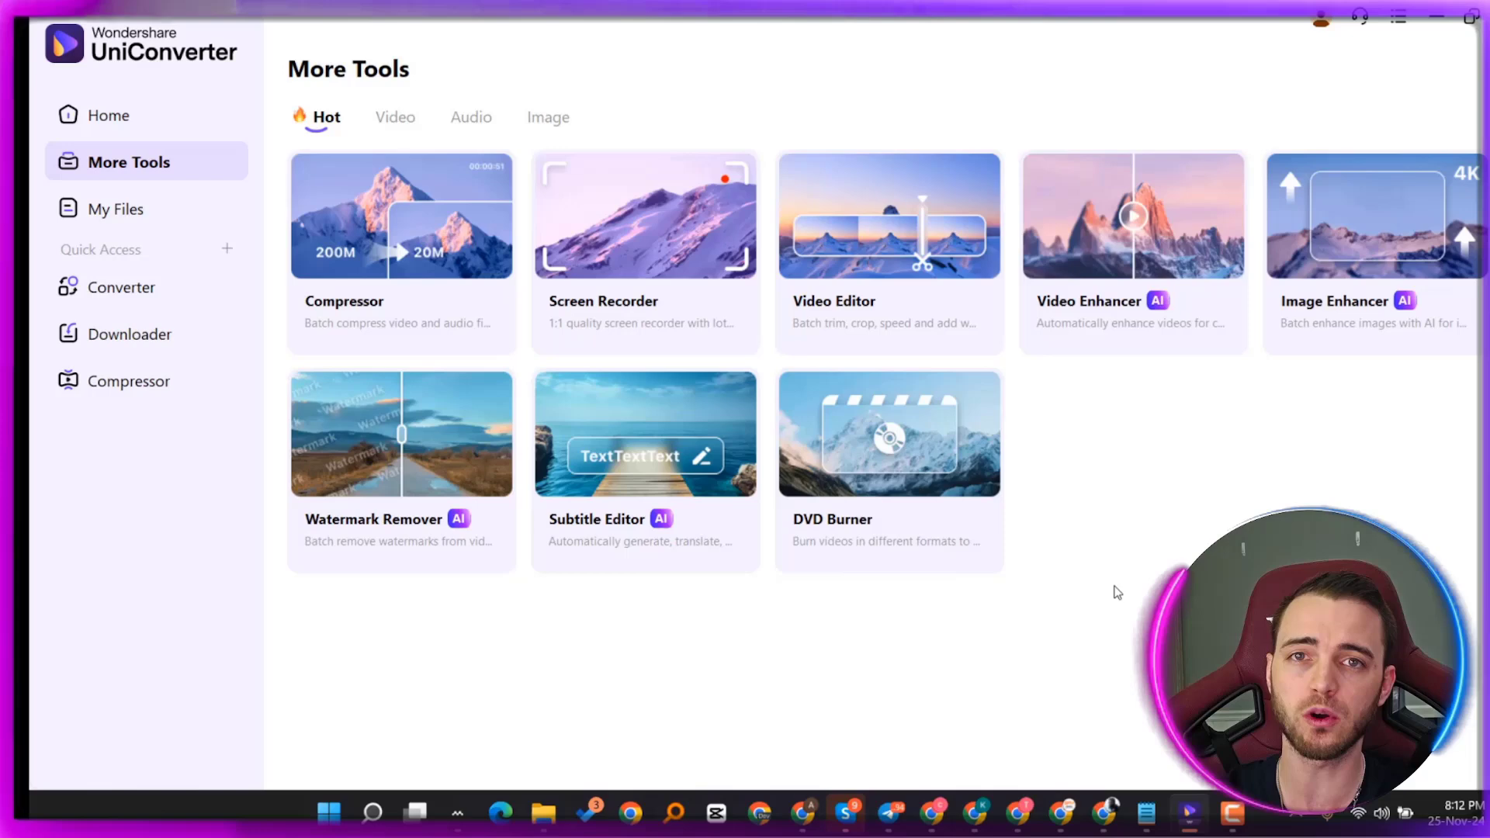
# Step: Browse My Files, filtering by video, audio, image, other types and My Collection
pyautogui.click(117, 209)
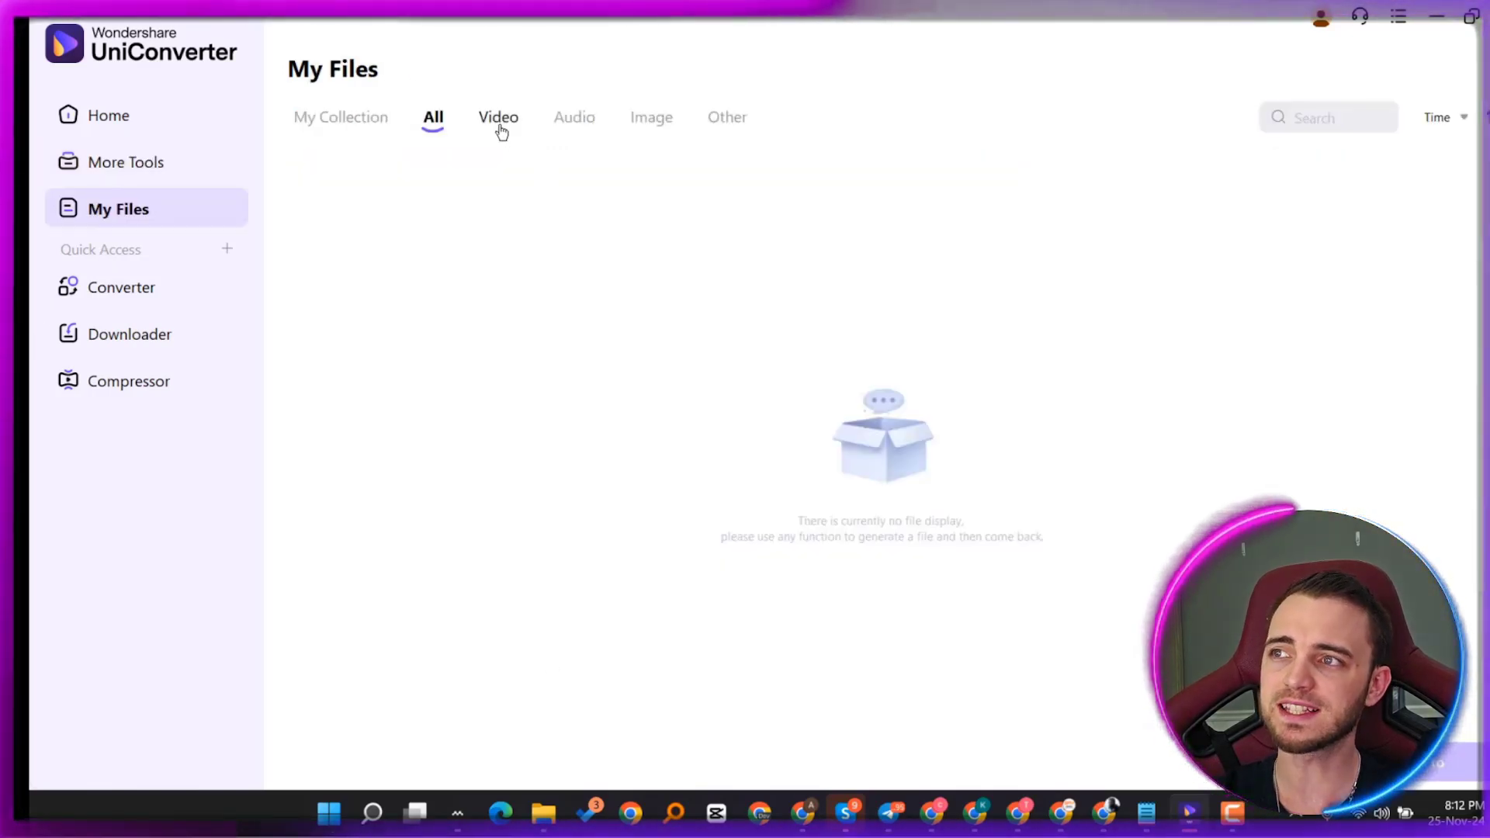
pyautogui.click(496, 120)
pyautogui.click(575, 120)
pyautogui.click(648, 125)
pyautogui.click(723, 119)
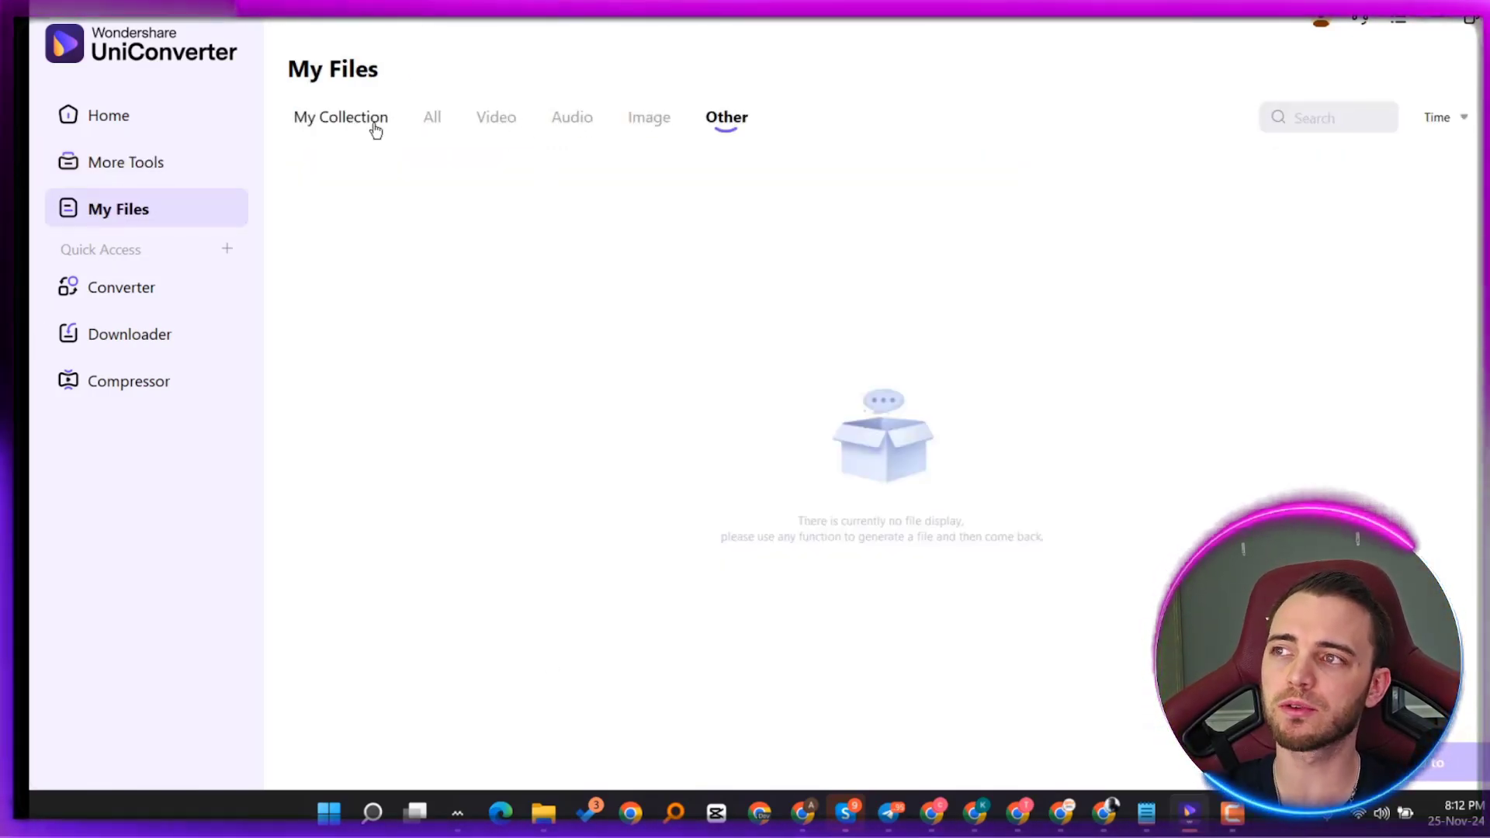
pyautogui.click(349, 128)
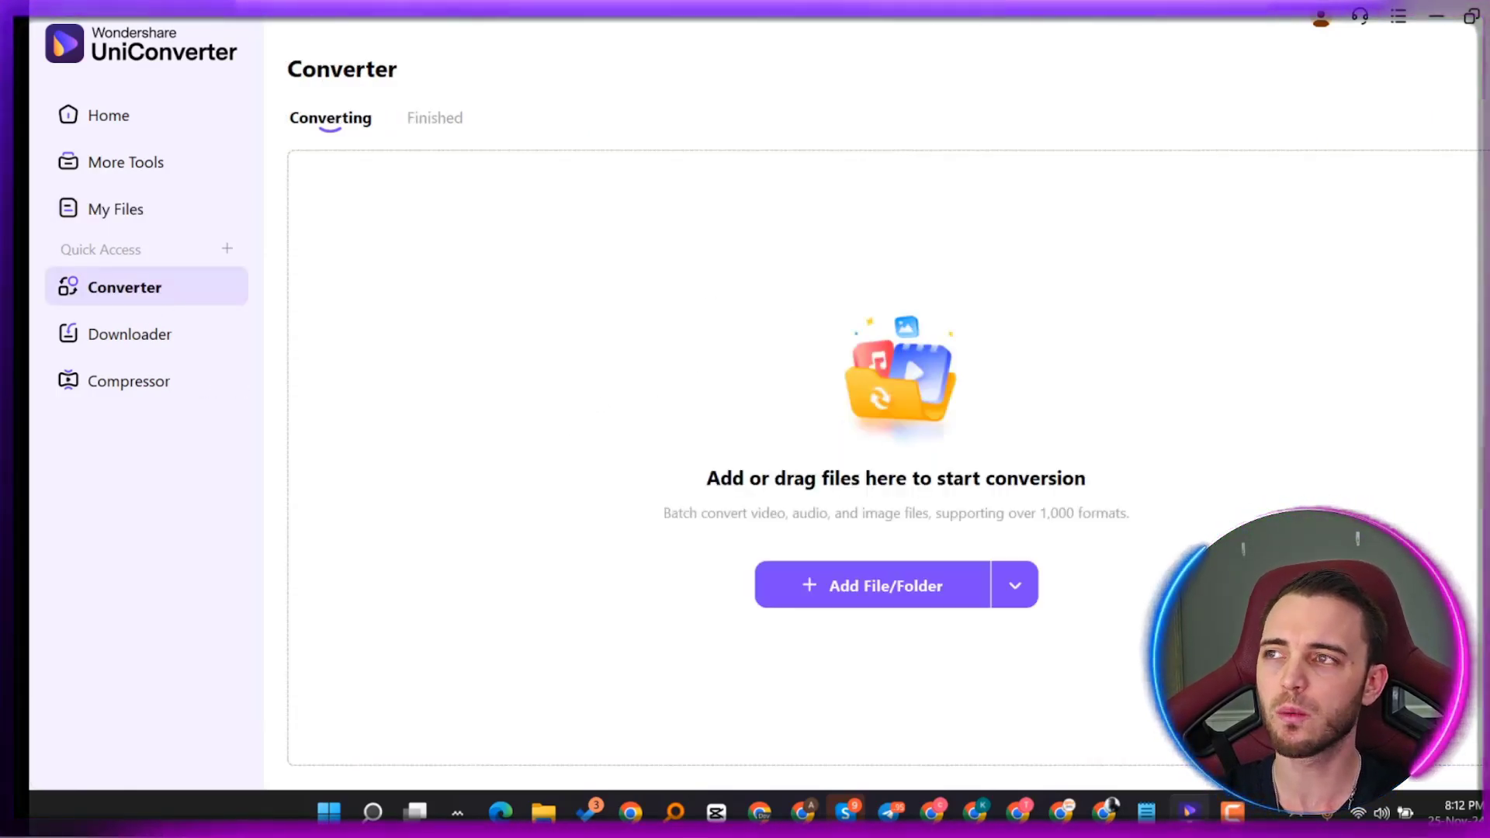
# Step: Look over the Downloader and Compressor pages, then return to the Home dashboard
pyautogui.click(158, 349)
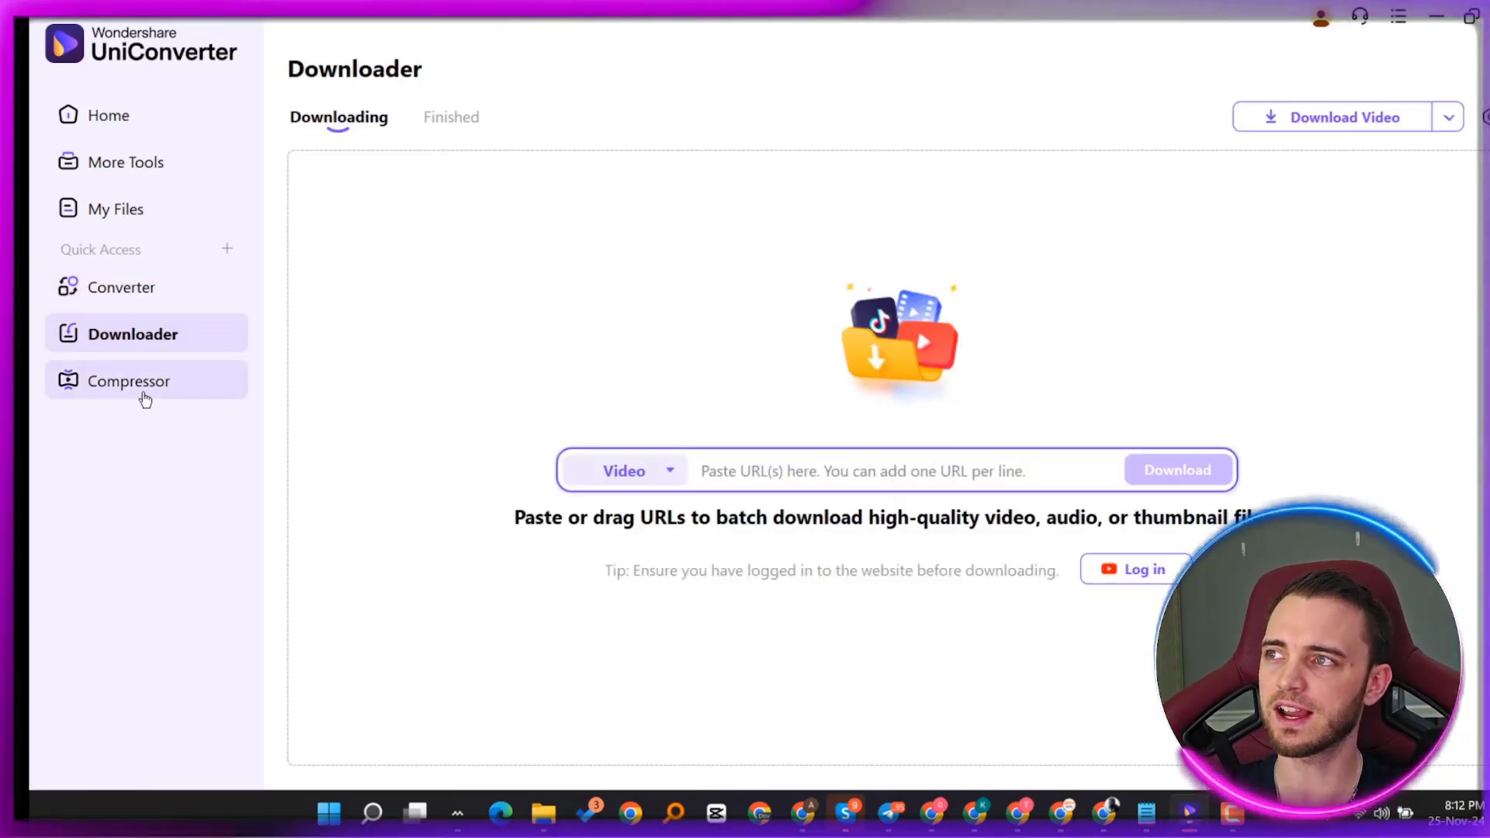
pyautogui.click(144, 392)
pyautogui.click(146, 115)
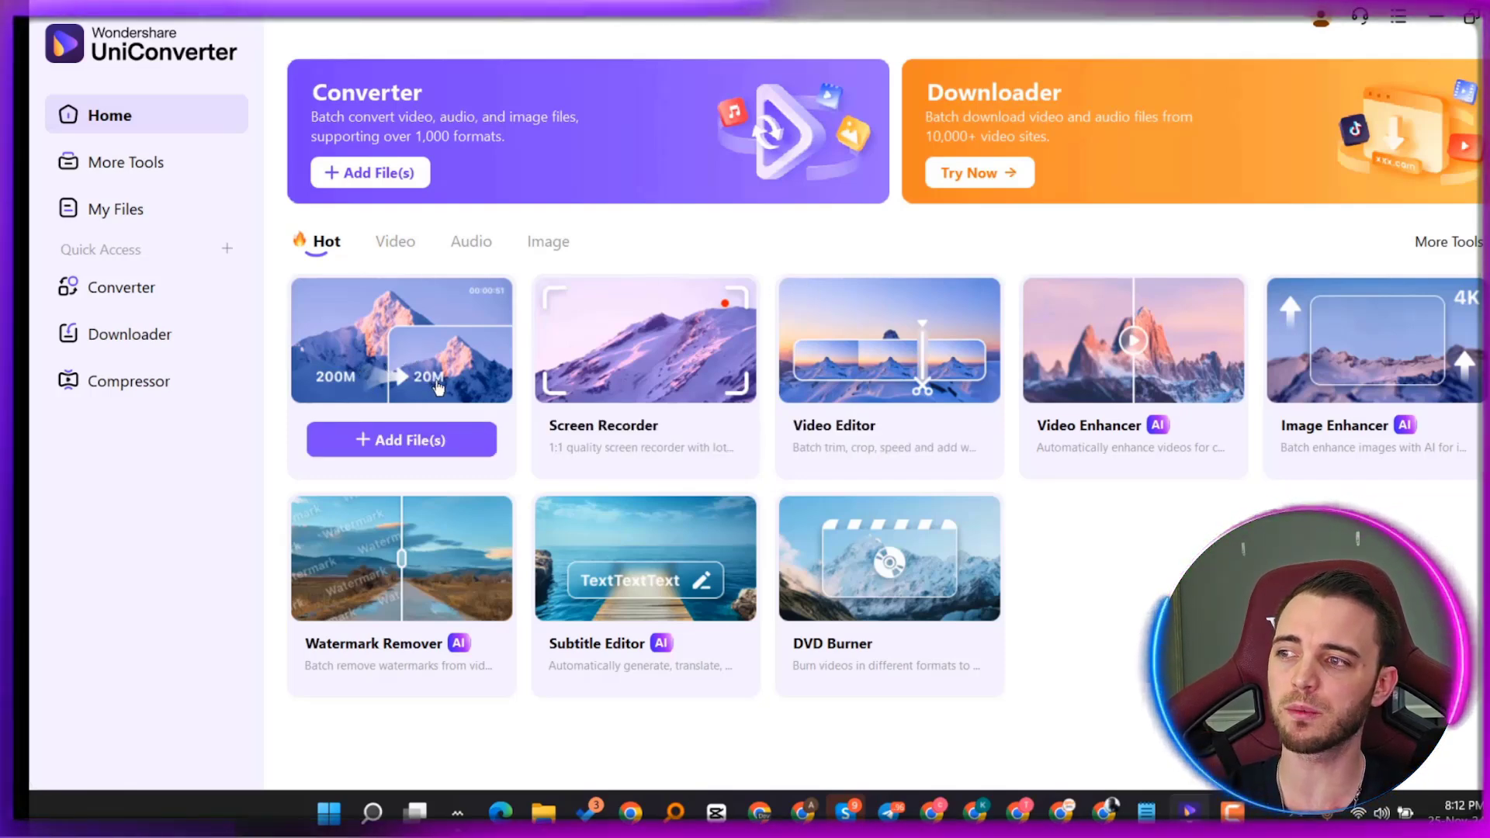
pyautogui.click(386, 382)
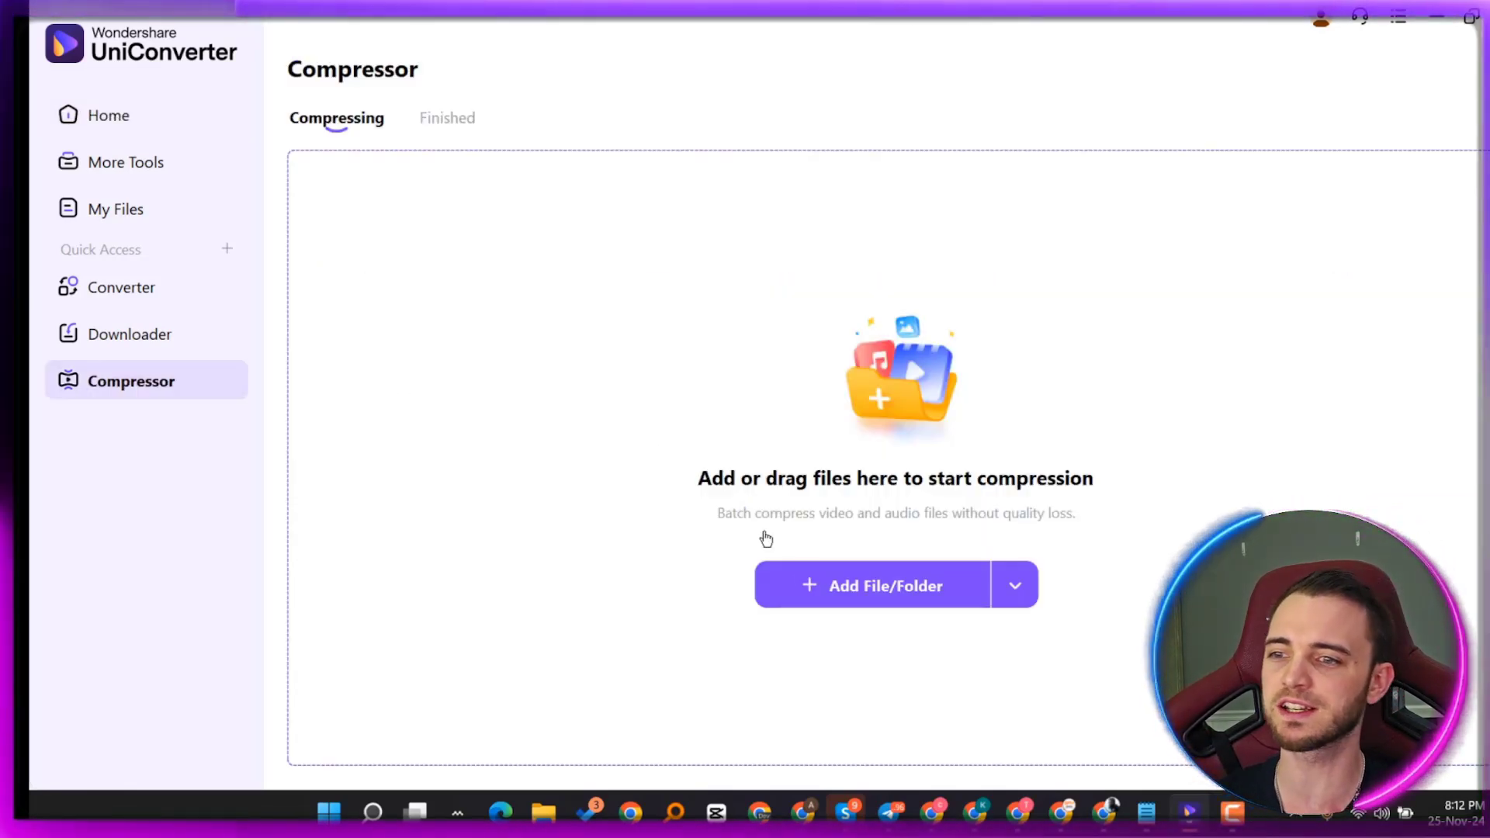
pyautogui.click(861, 591)
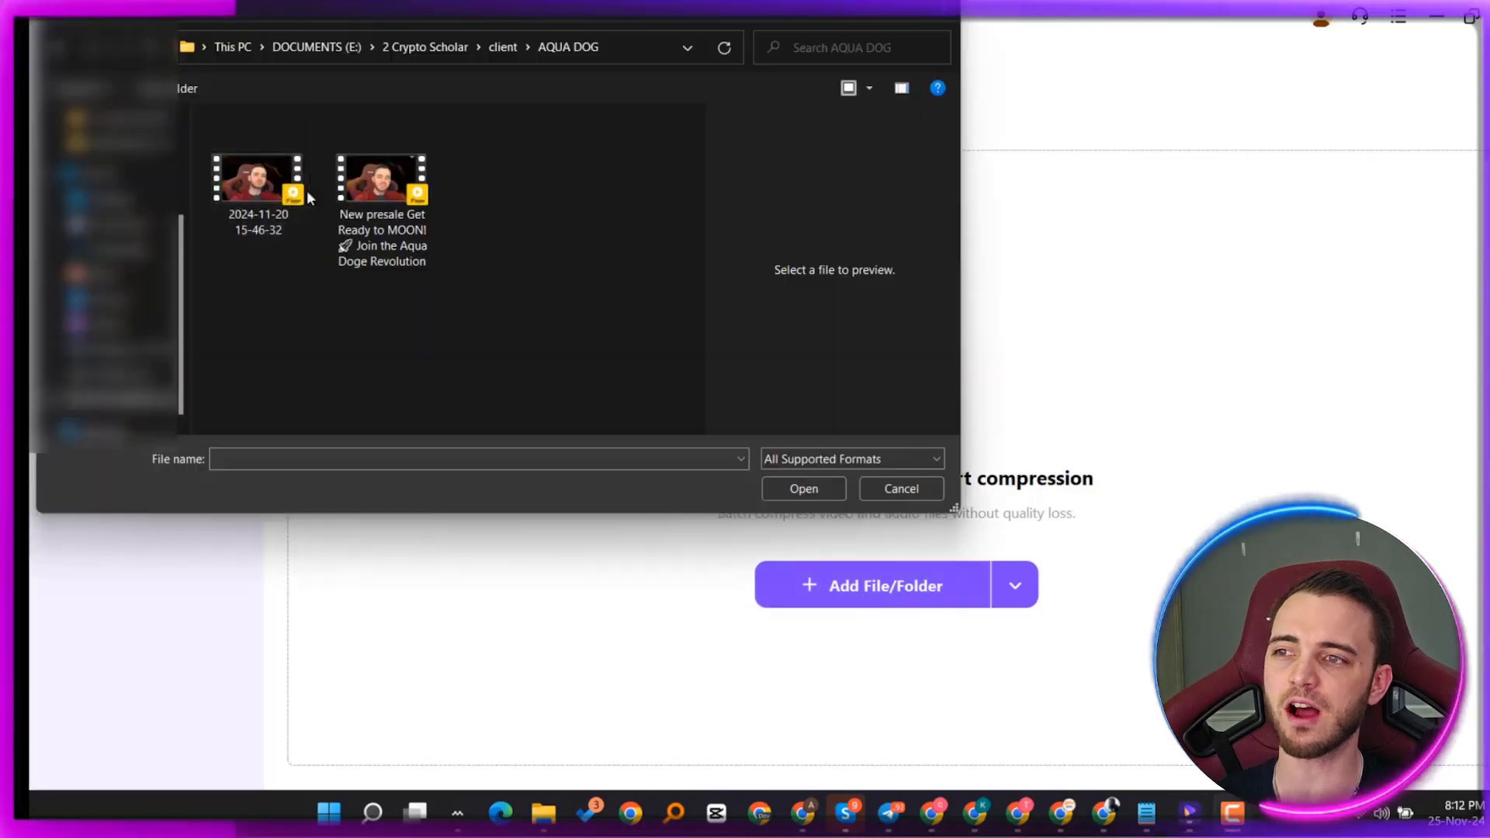
pyautogui.click(258, 182)
pyautogui.click(791, 488)
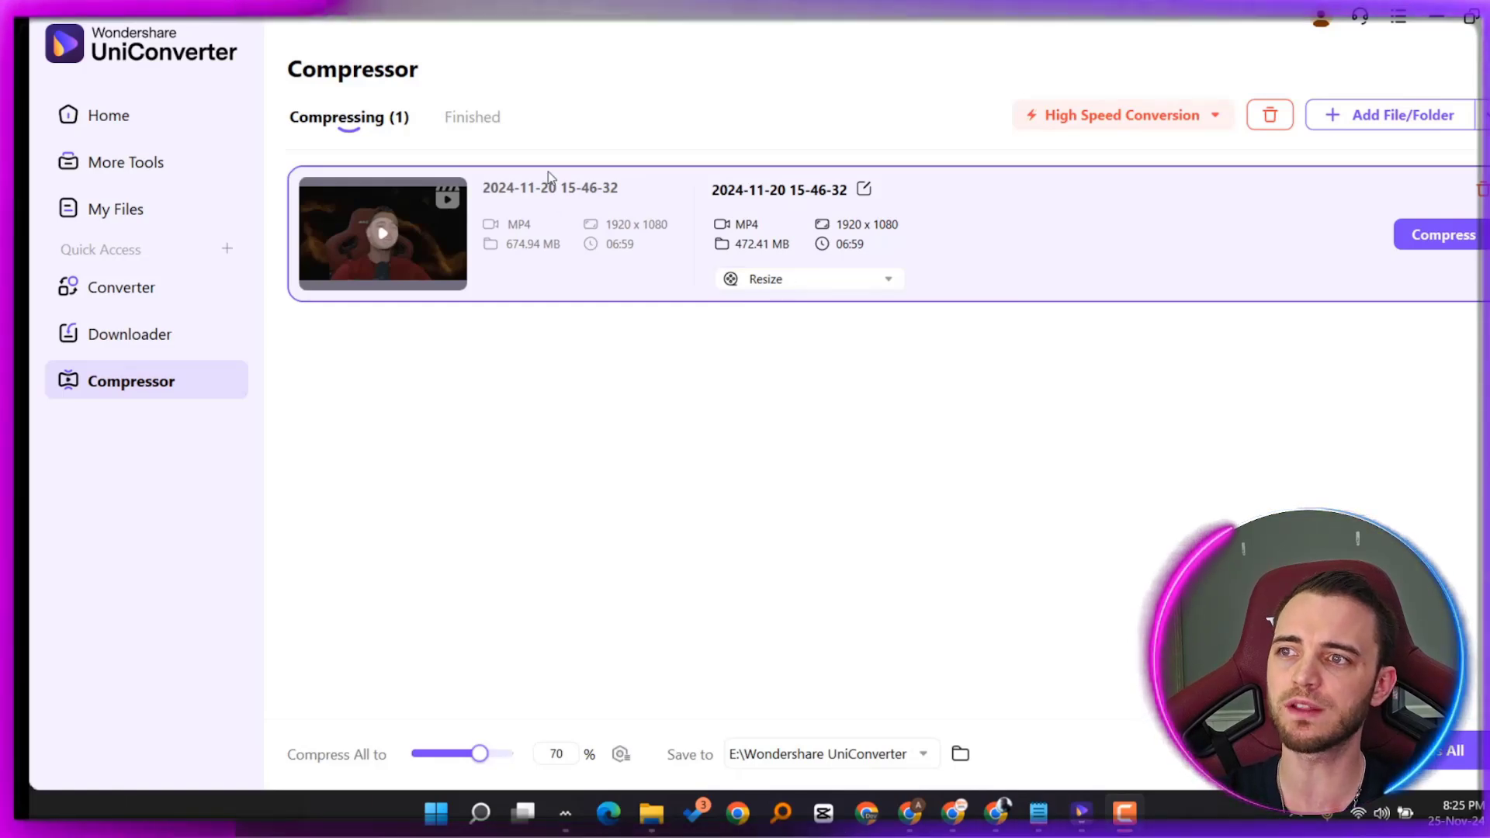
# Step: Try target sizes from about 44% to 97% and preview the compressed video
pyautogui.click(797, 281)
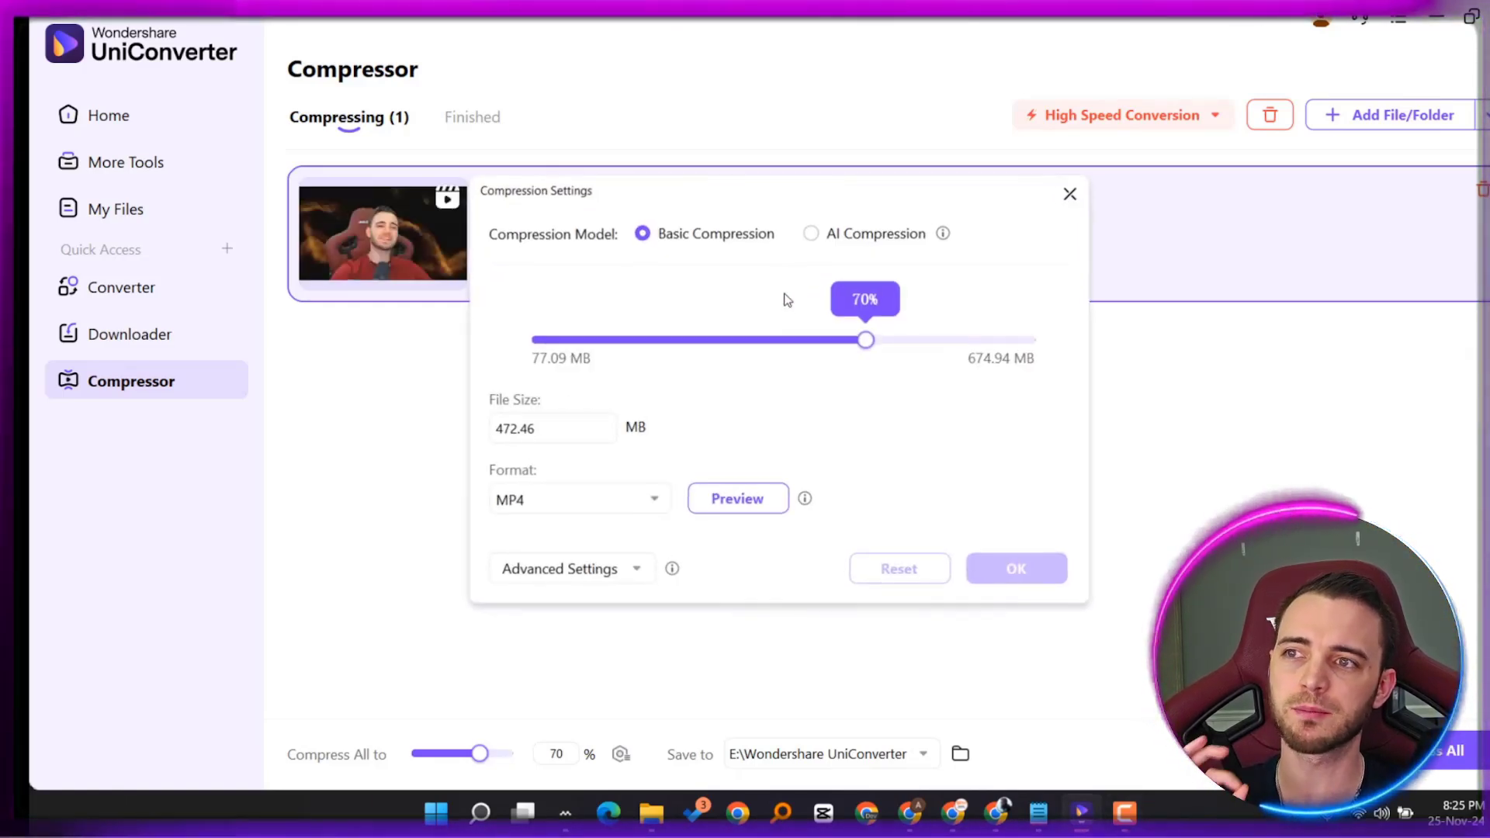
pyautogui.moveTo(817, 344); pyautogui.dragTo(718, 342)
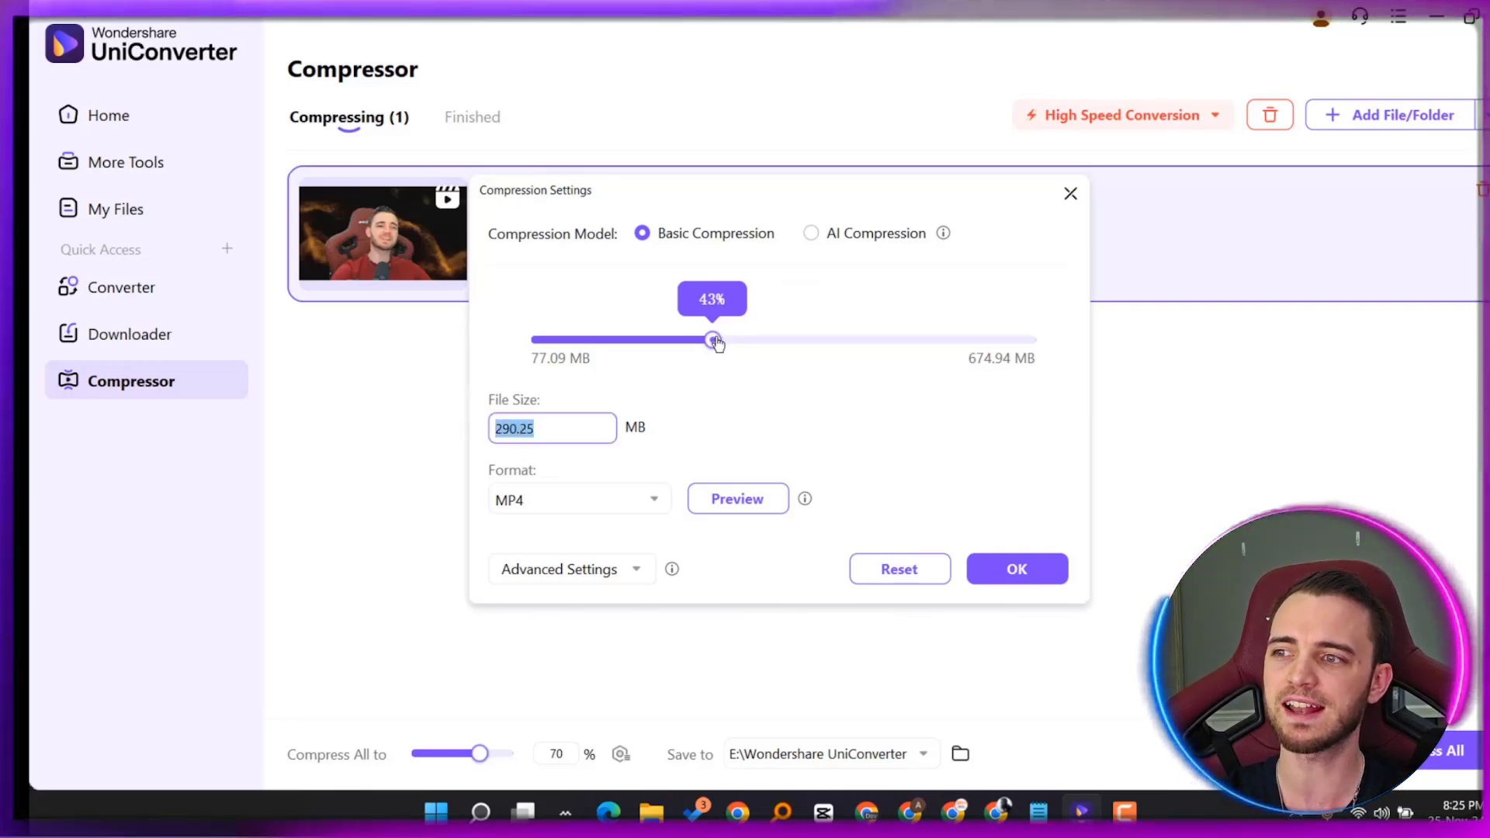
pyautogui.scroll(5, 524, 435)
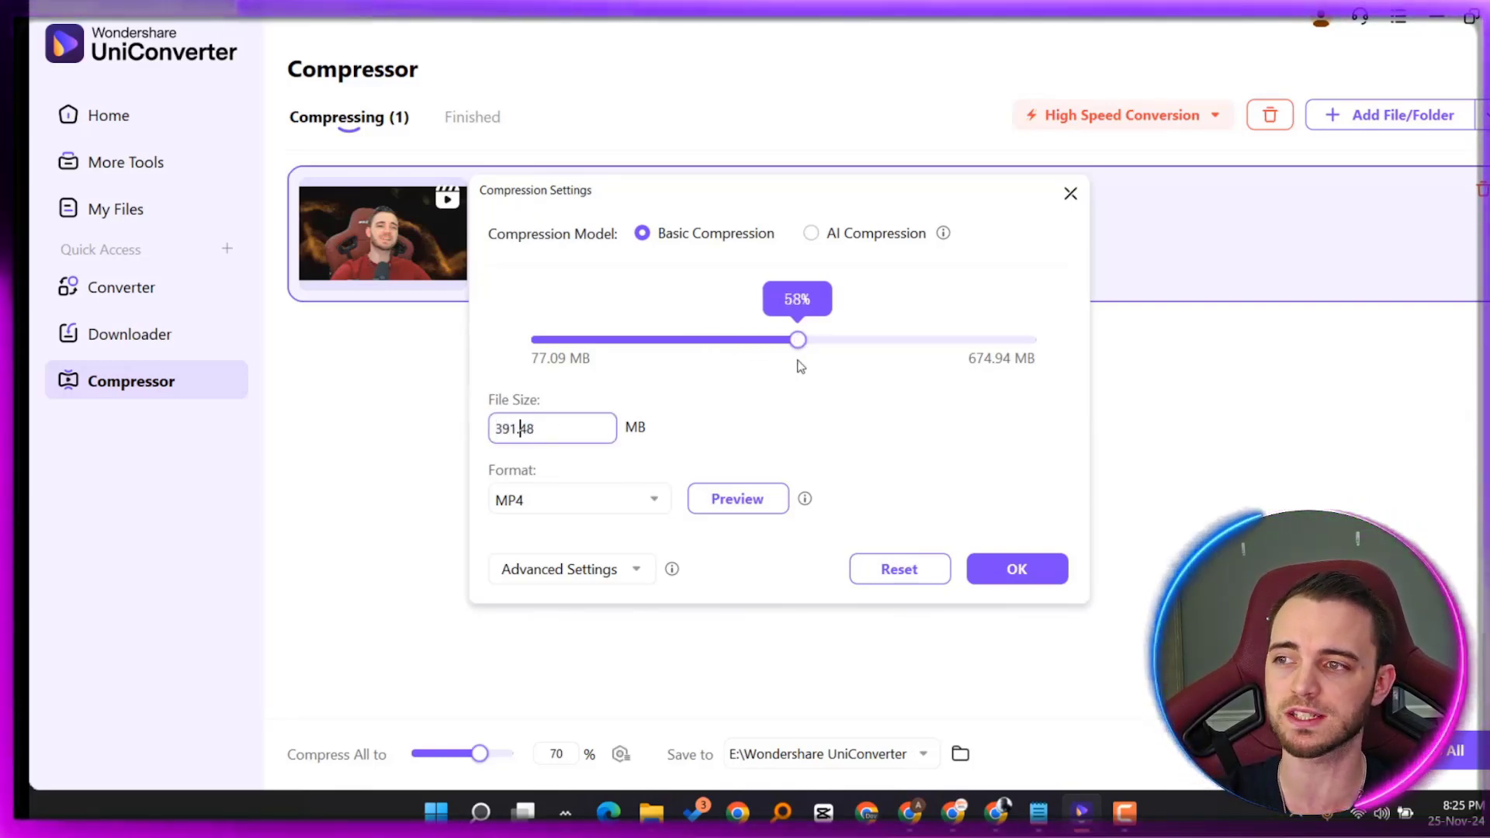
pyautogui.moveTo(856, 353); pyautogui.dragTo(1034, 353)
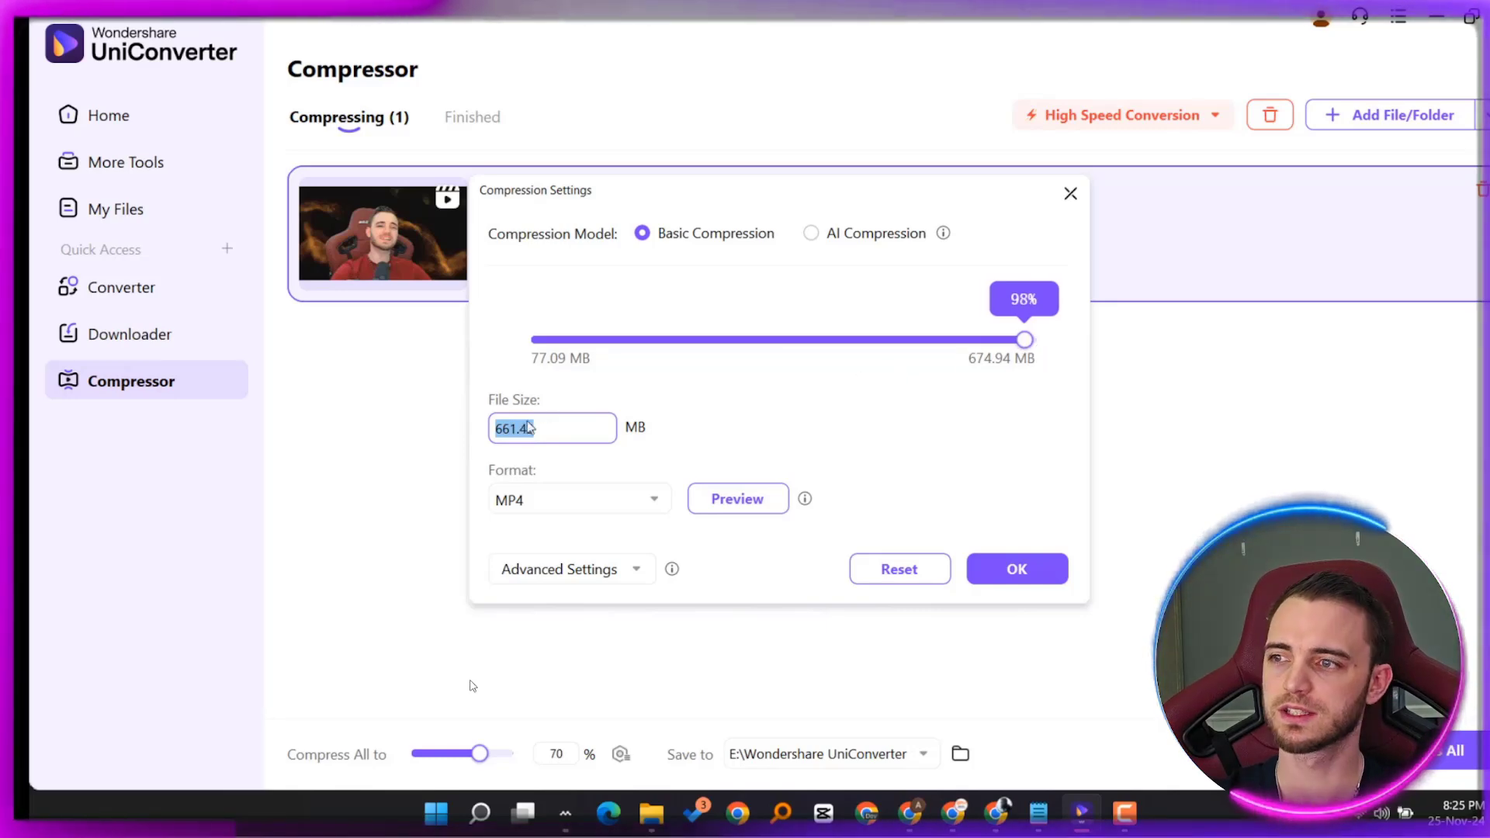
pyautogui.click(737, 501)
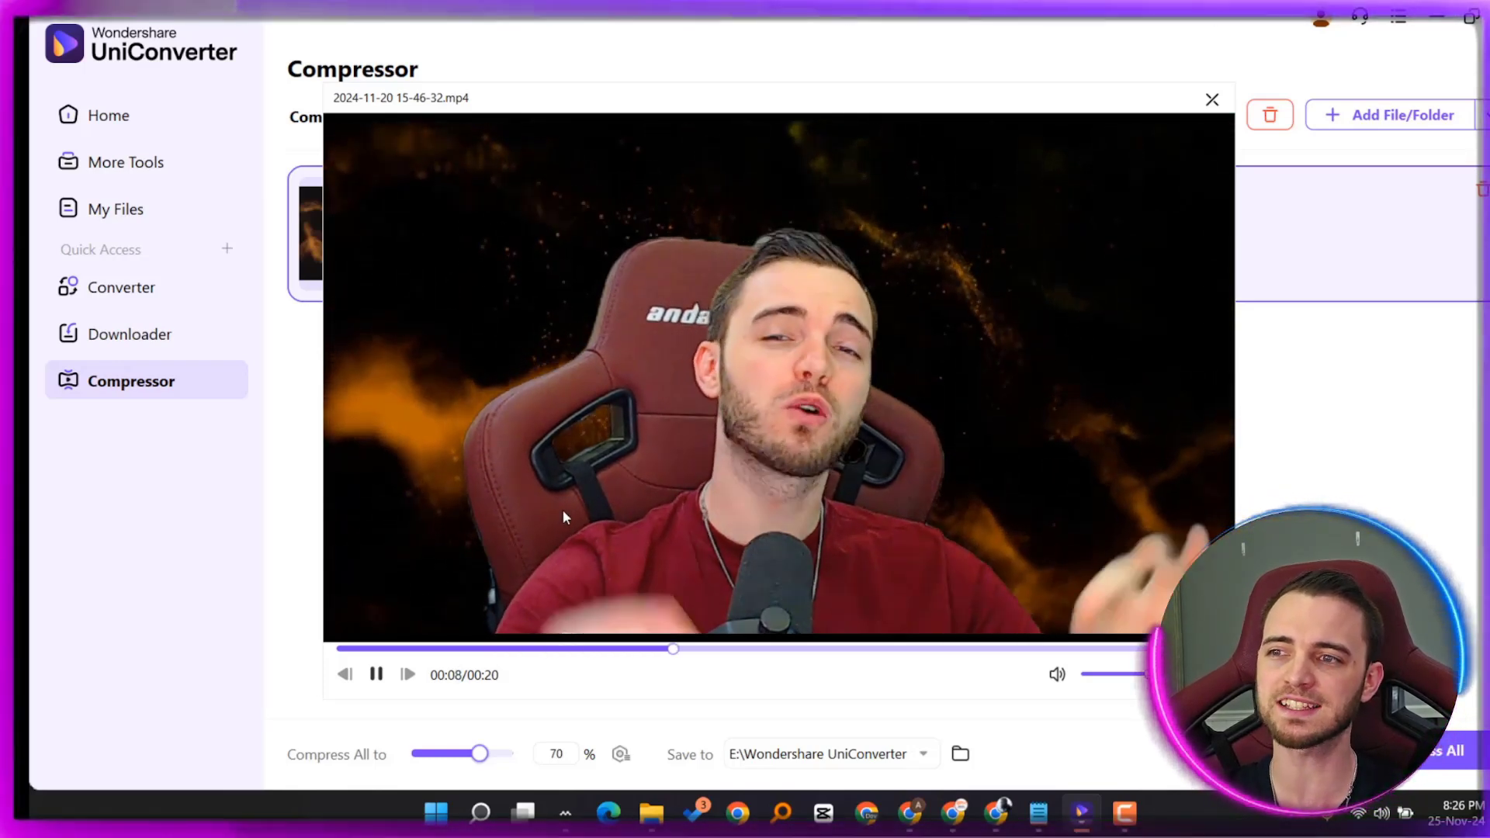
pyautogui.click(1213, 101)
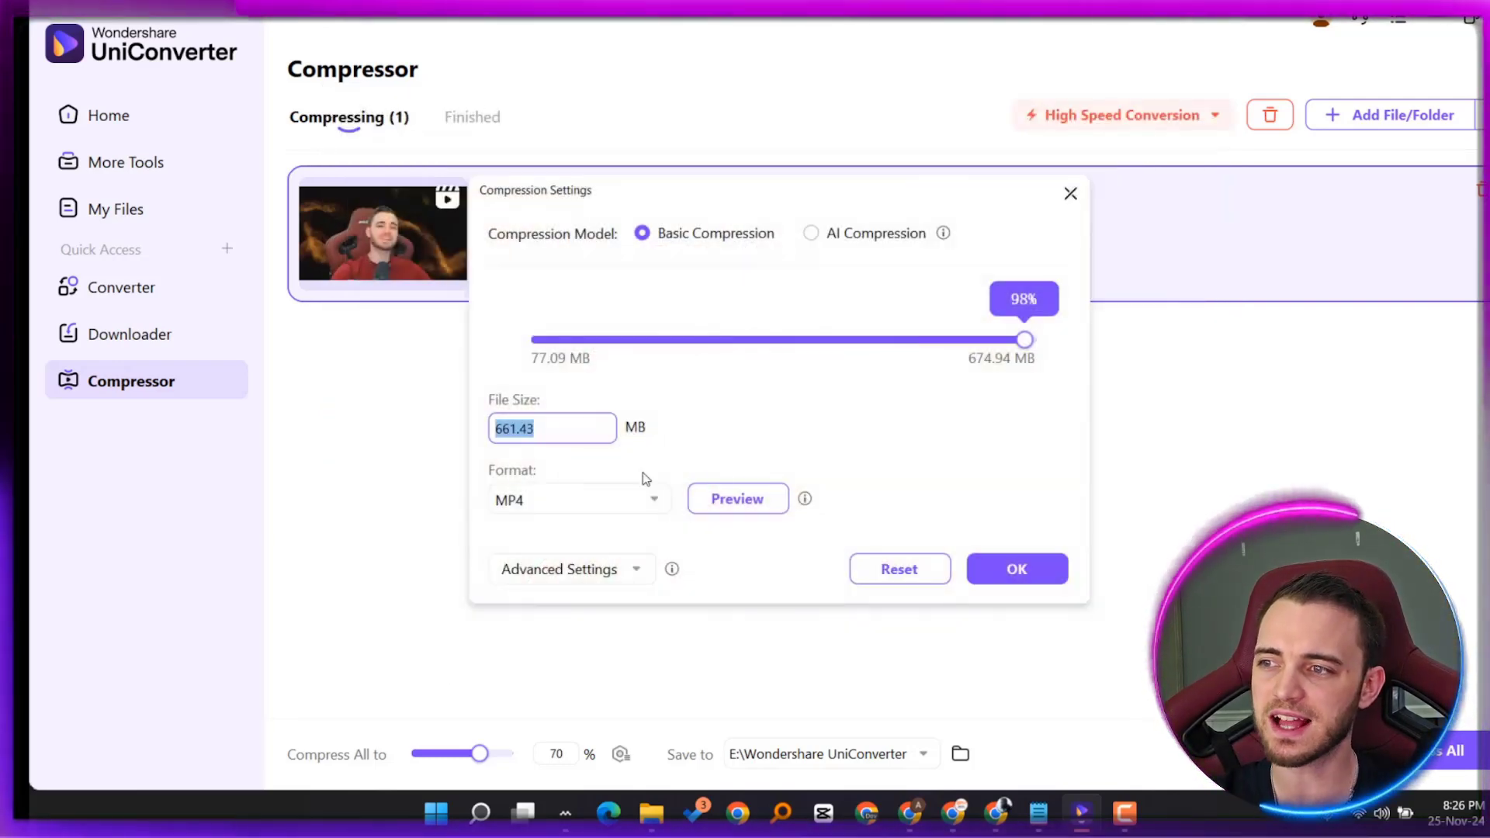
# Step: Keep MP4 output, review the advanced encoders, and apply the 472.41 MB compression settings
pyautogui.click(593, 504)
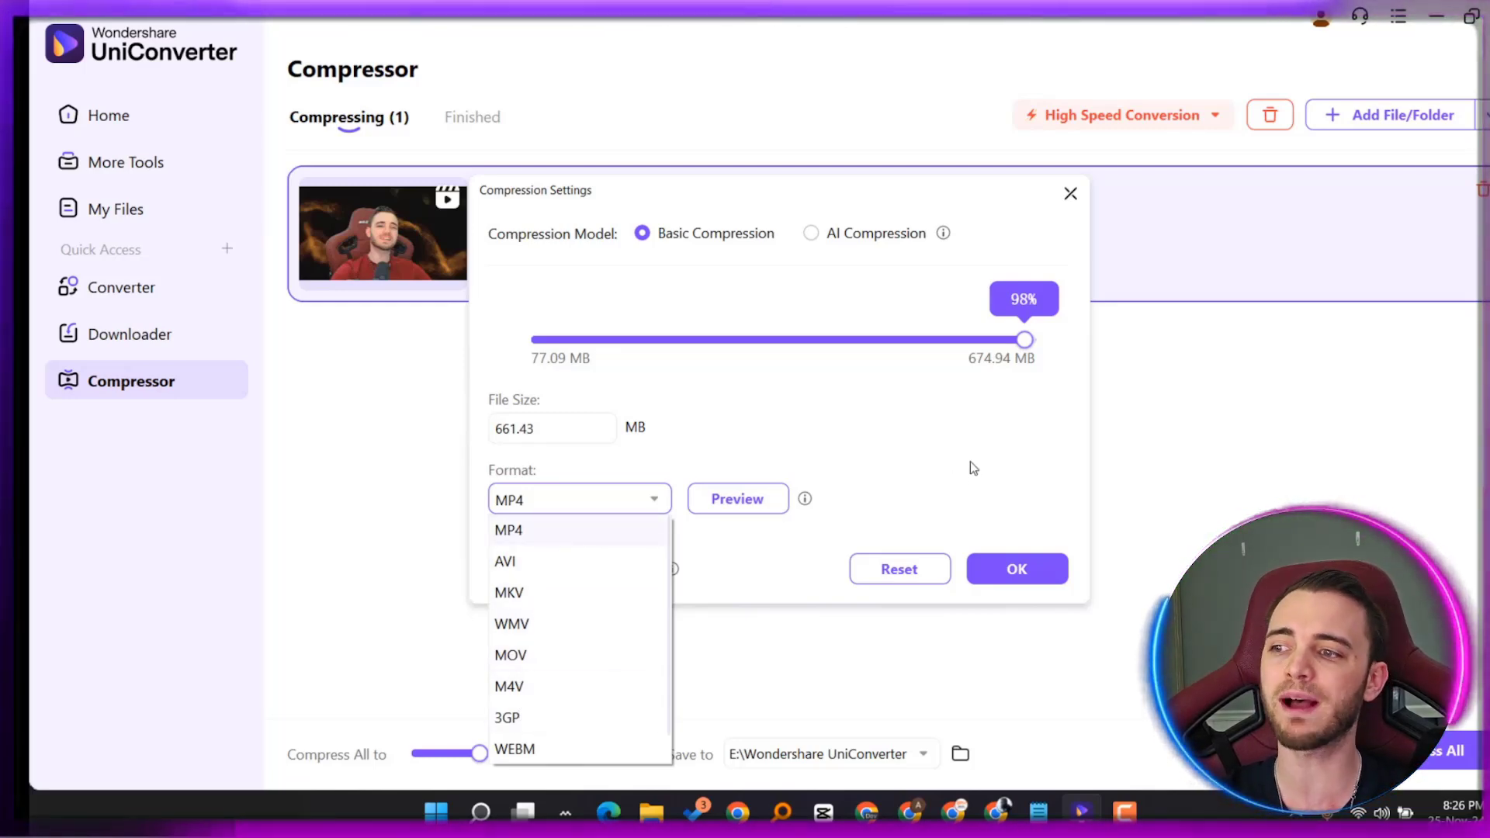
pyautogui.click(630, 516)
pyautogui.click(587, 569)
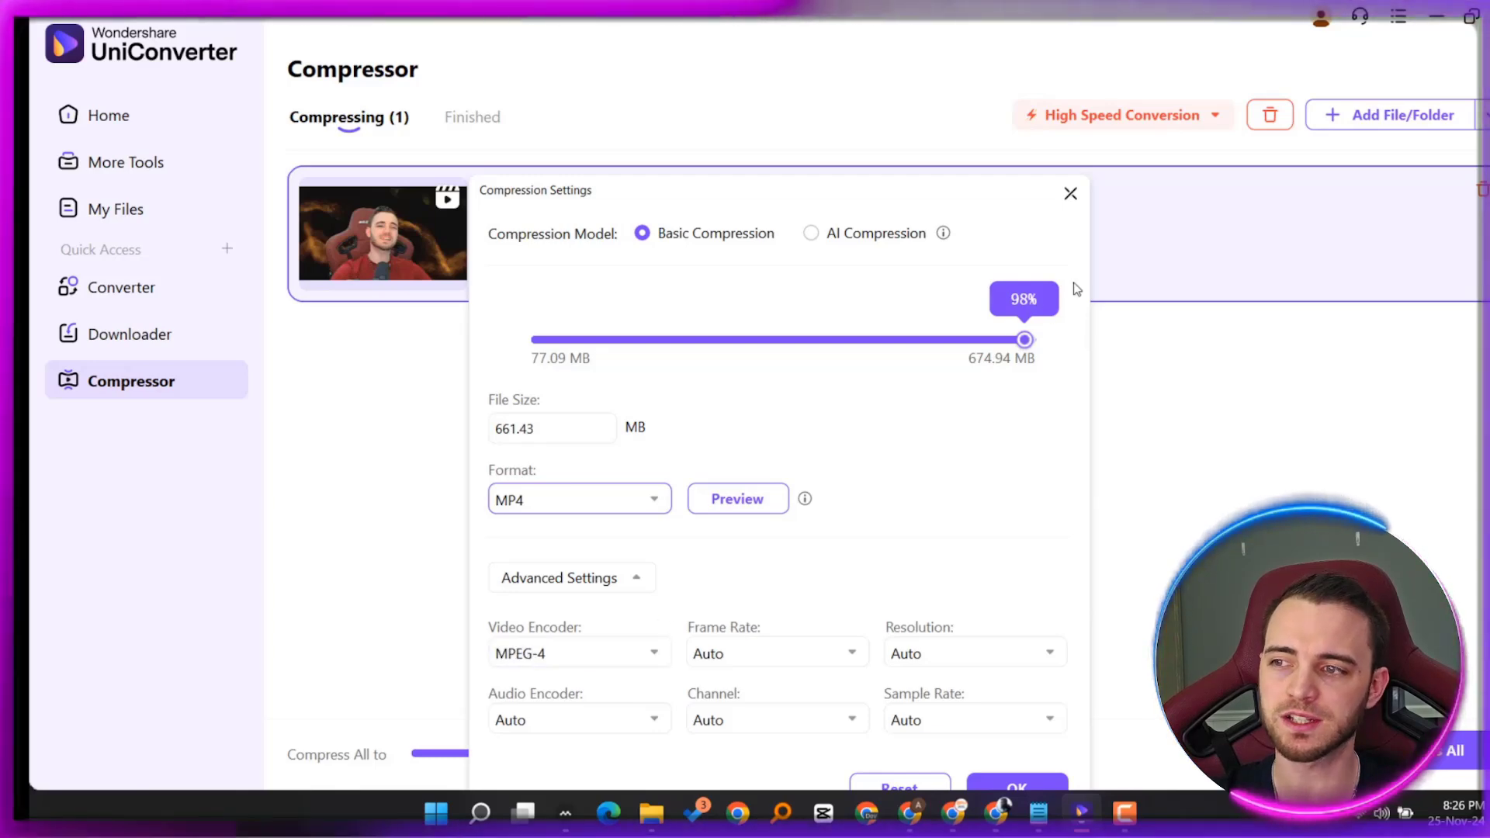
pyautogui.click(1070, 193)
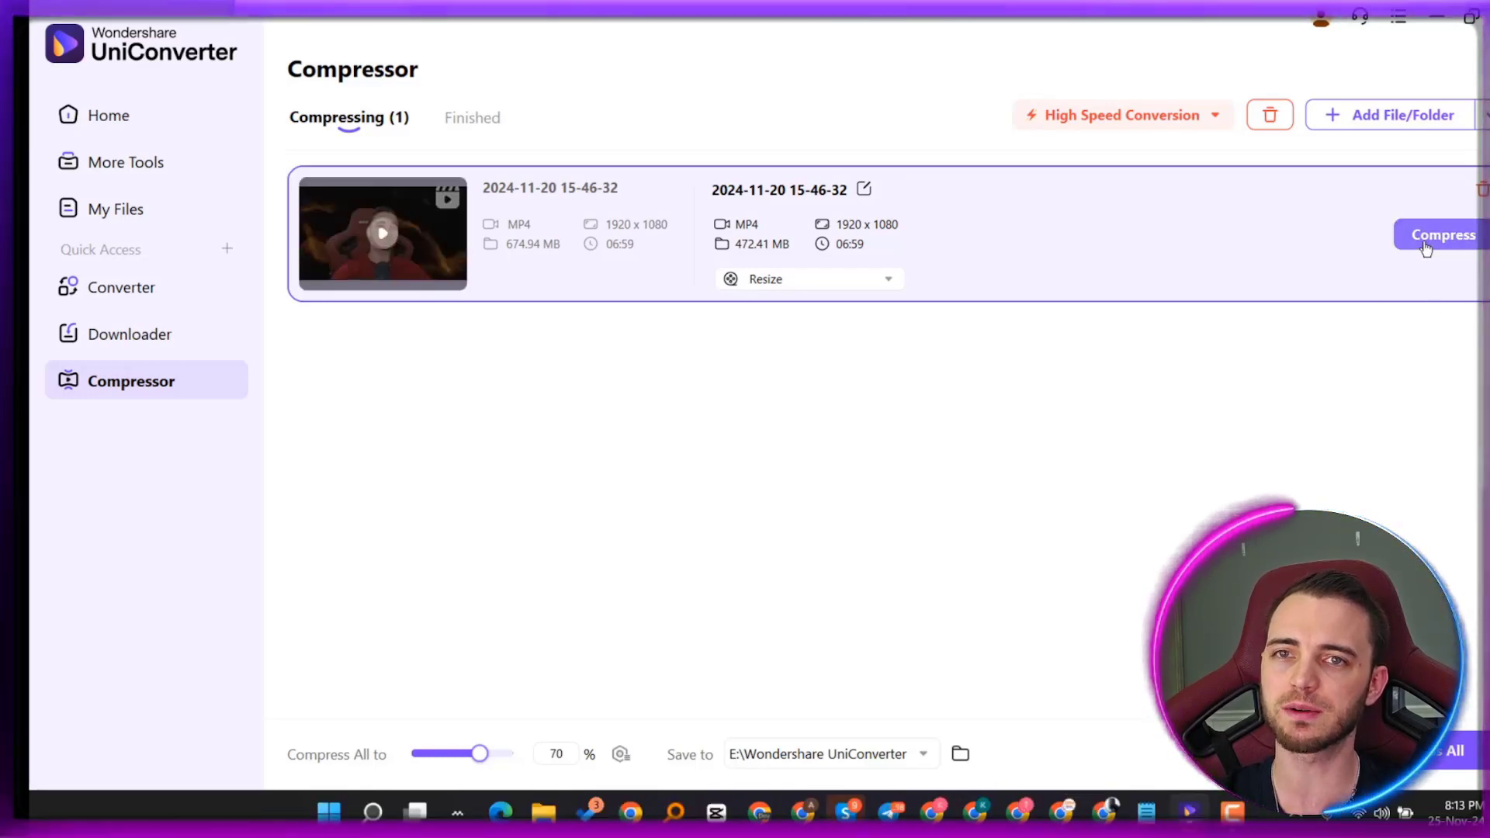
# Step: Start compressing the 674.94 MB video
pyautogui.click(1426, 242)
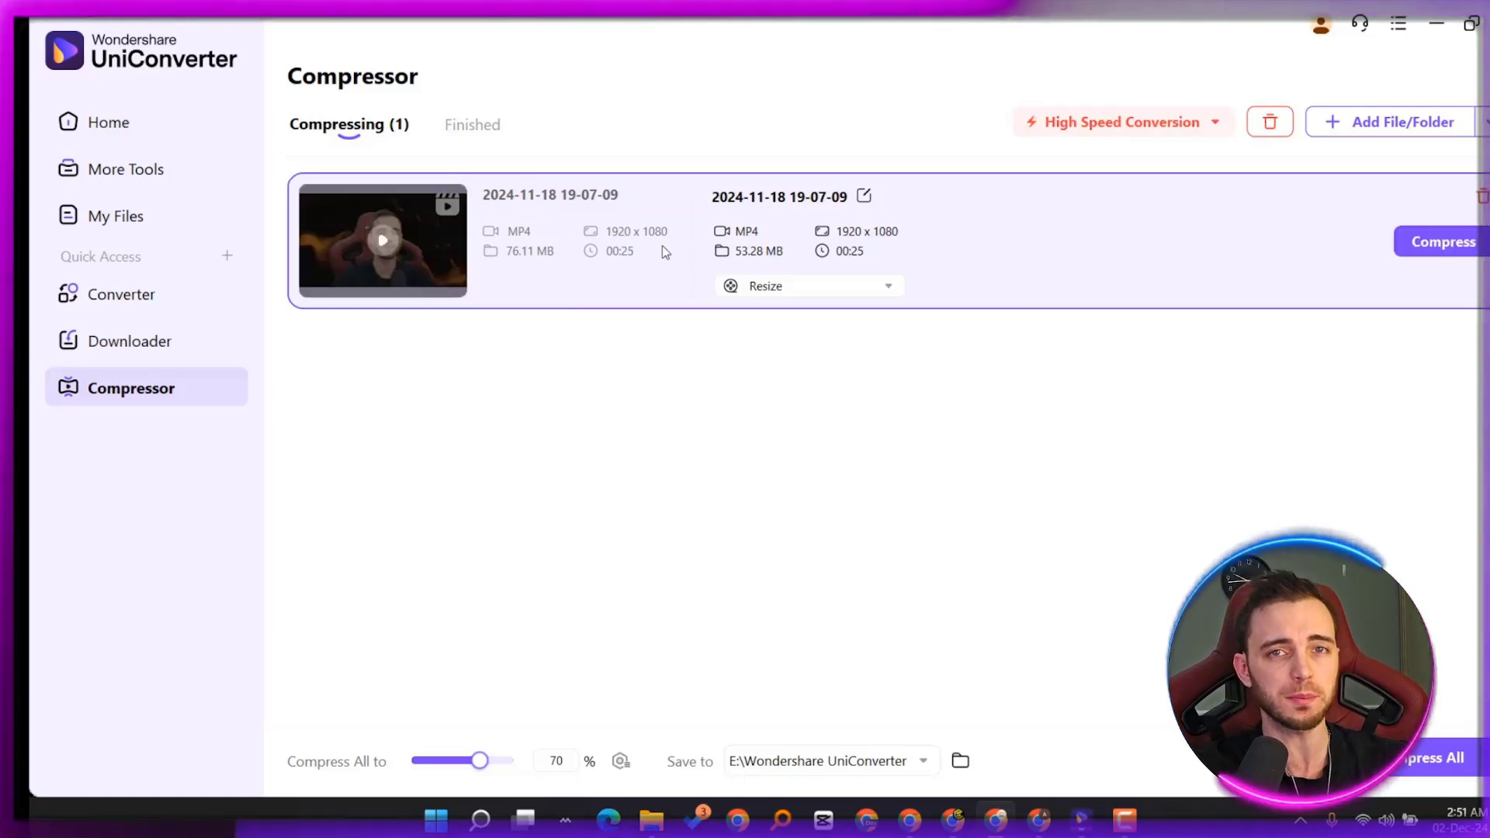
# Step: Compare Basic and AI compression for the clip, then preview the AI-compressed result at 70%
pyautogui.click(813, 289)
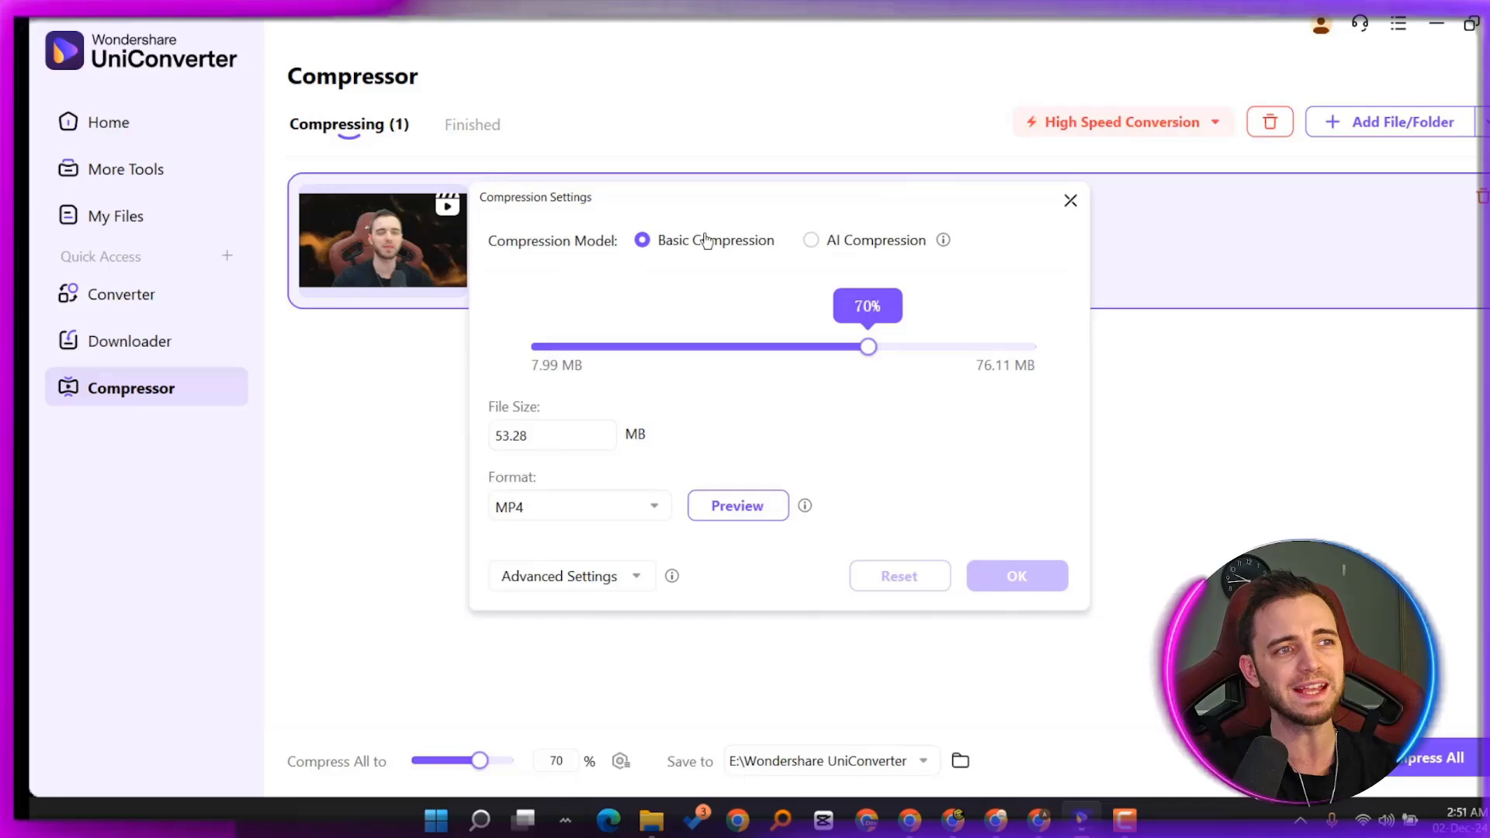
pyautogui.click(812, 240)
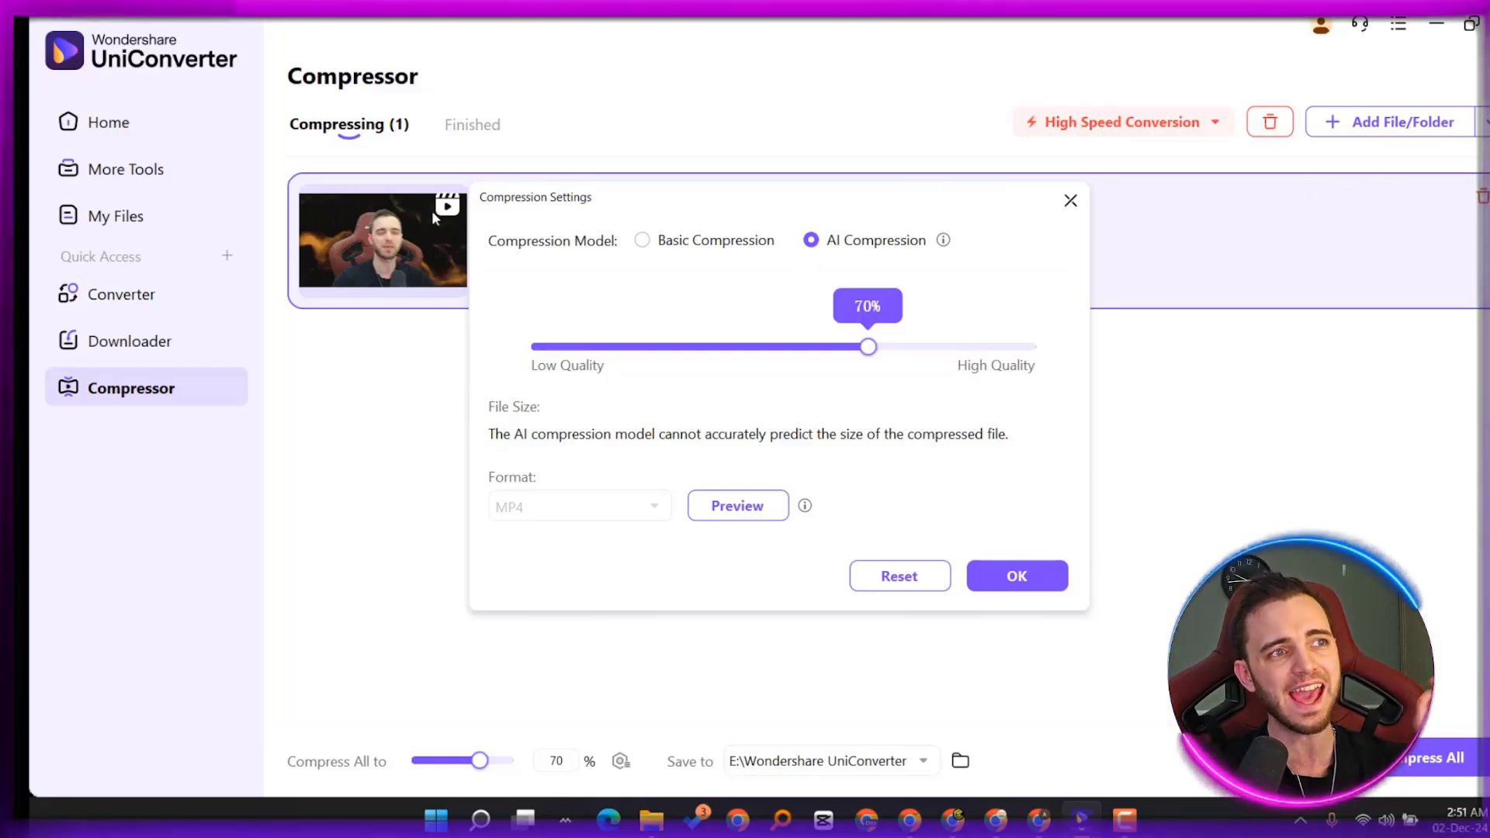
pyautogui.click(672, 247)
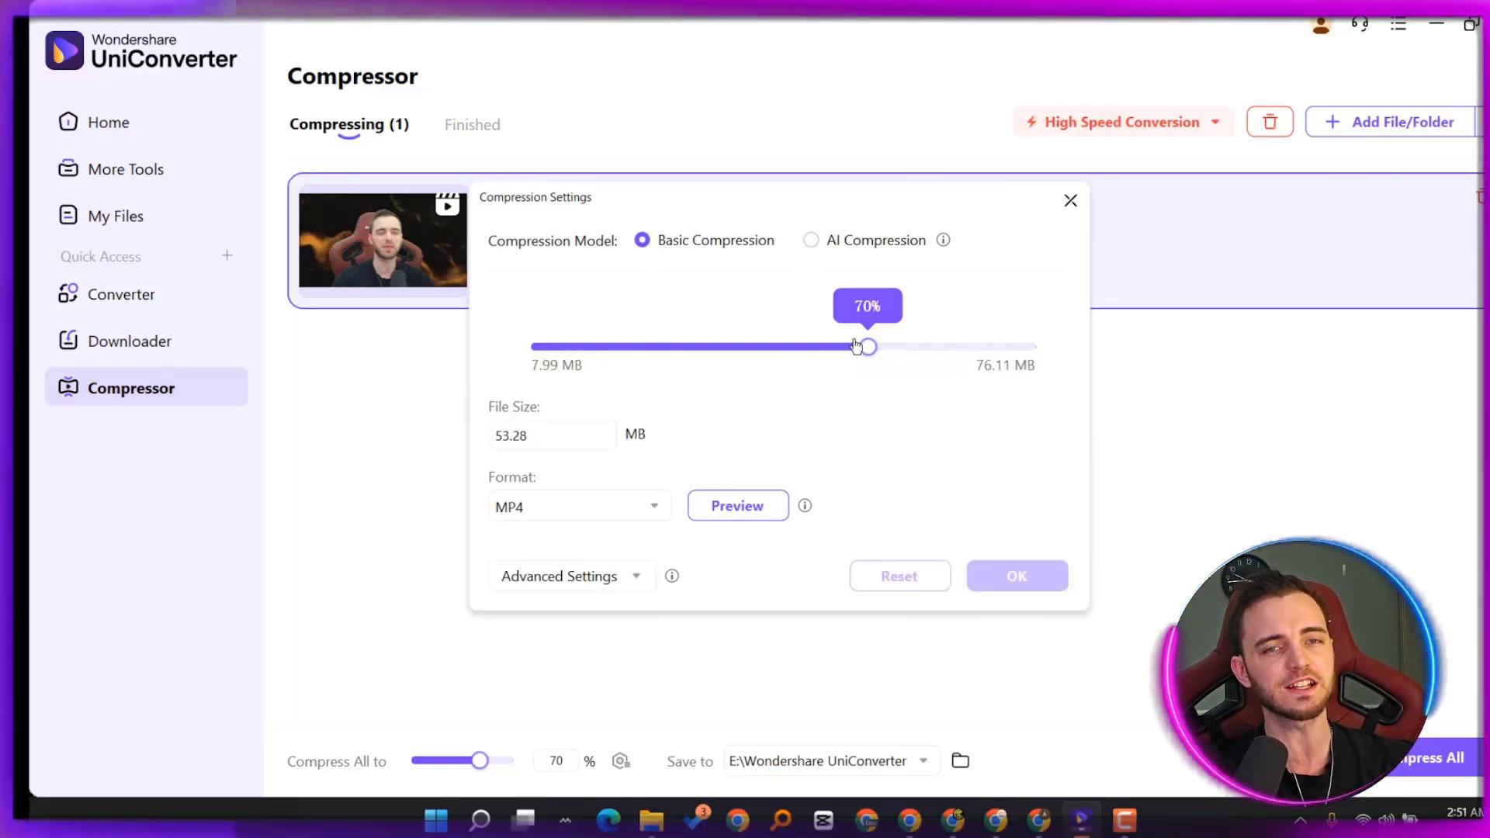
pyautogui.click(870, 241)
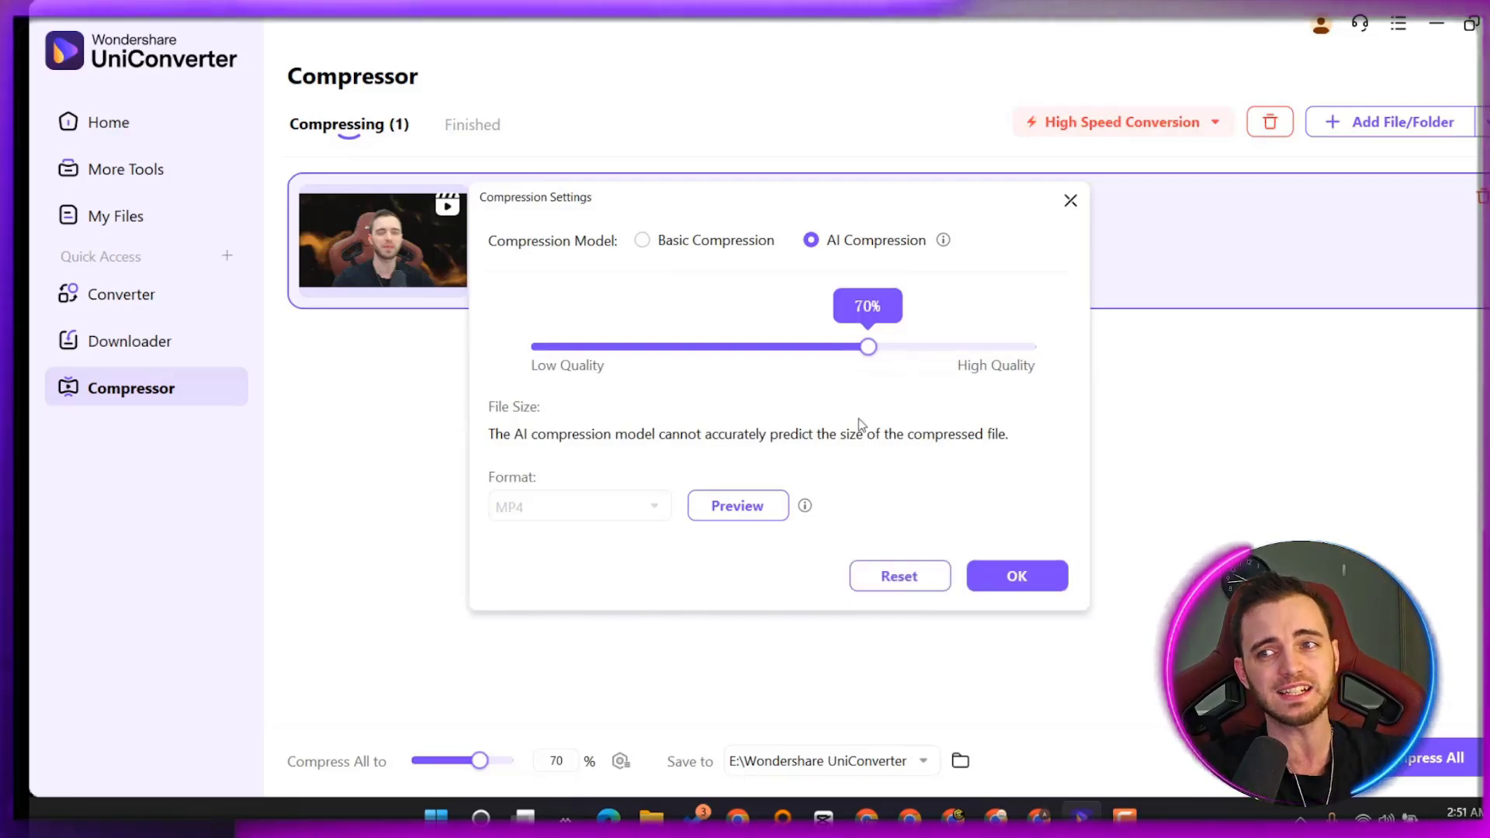
pyautogui.click(743, 504)
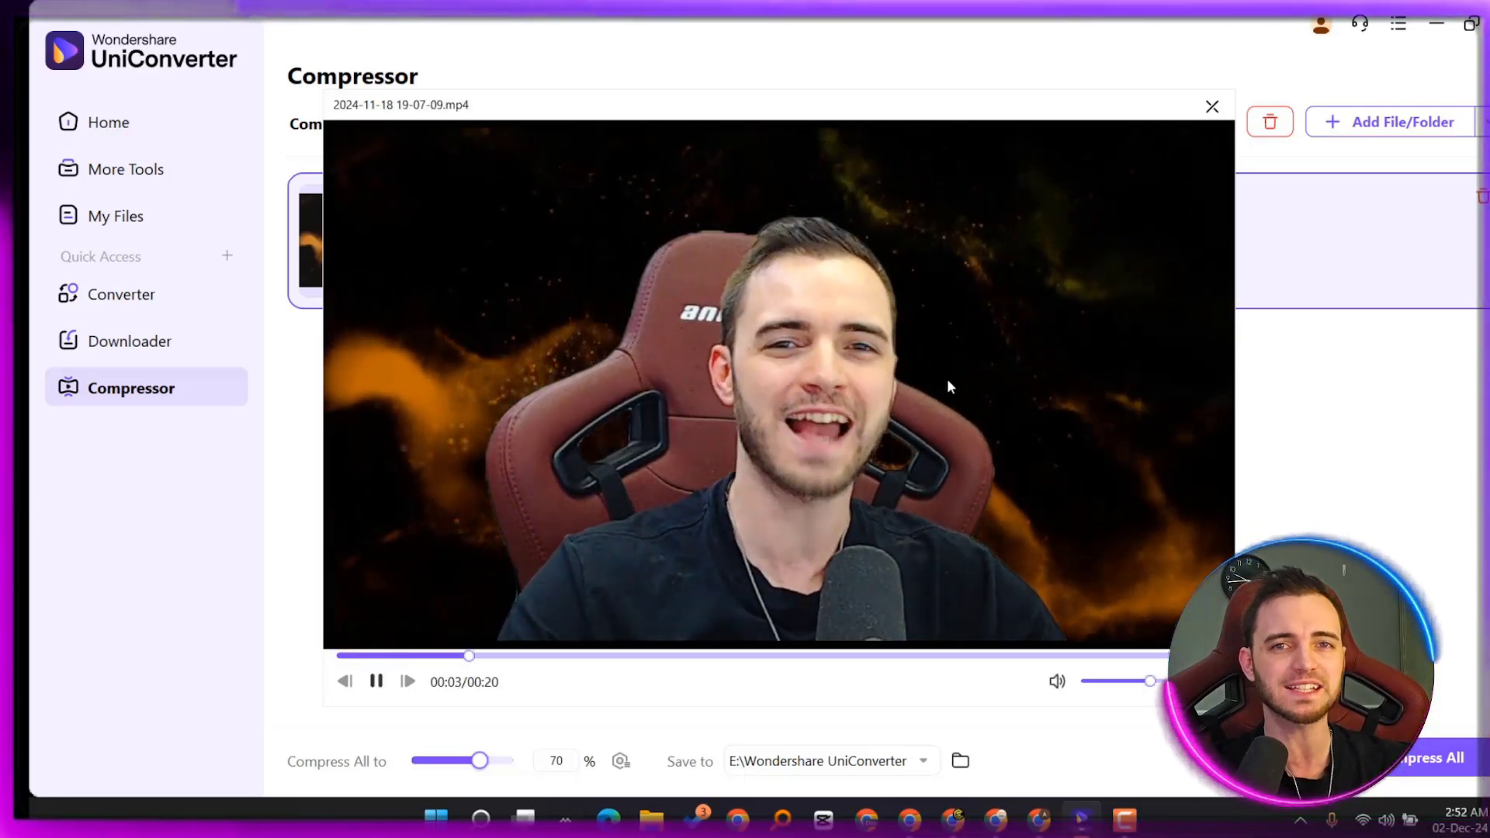
# Step: Close the preview and try basic compression at 81% (61.65 MB), checking advanced settings
pyautogui.click(1212, 107)
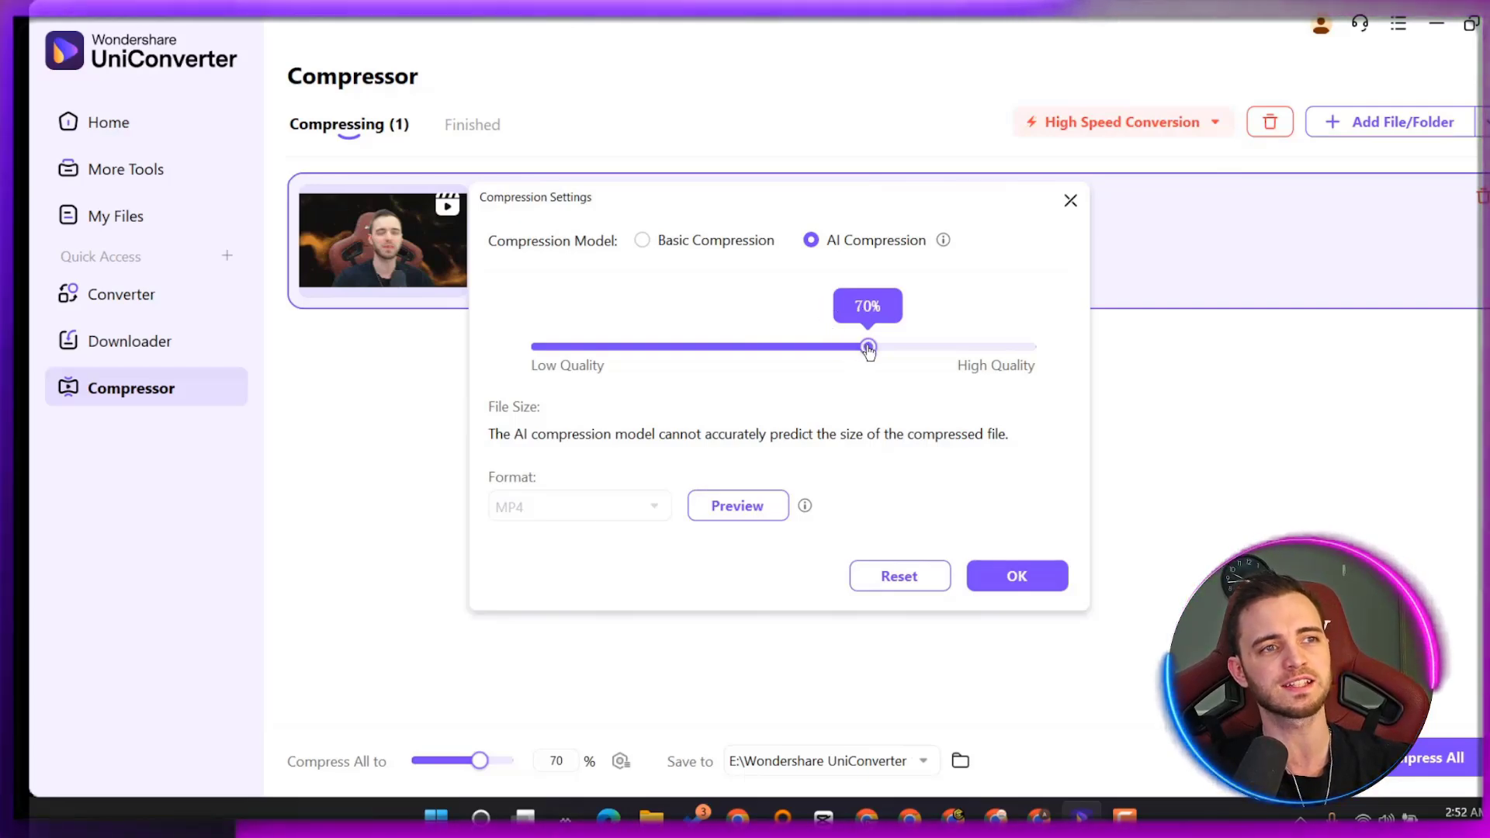
pyautogui.moveTo(868, 348); pyautogui.dragTo(1051, 353)
pyautogui.click(642, 240)
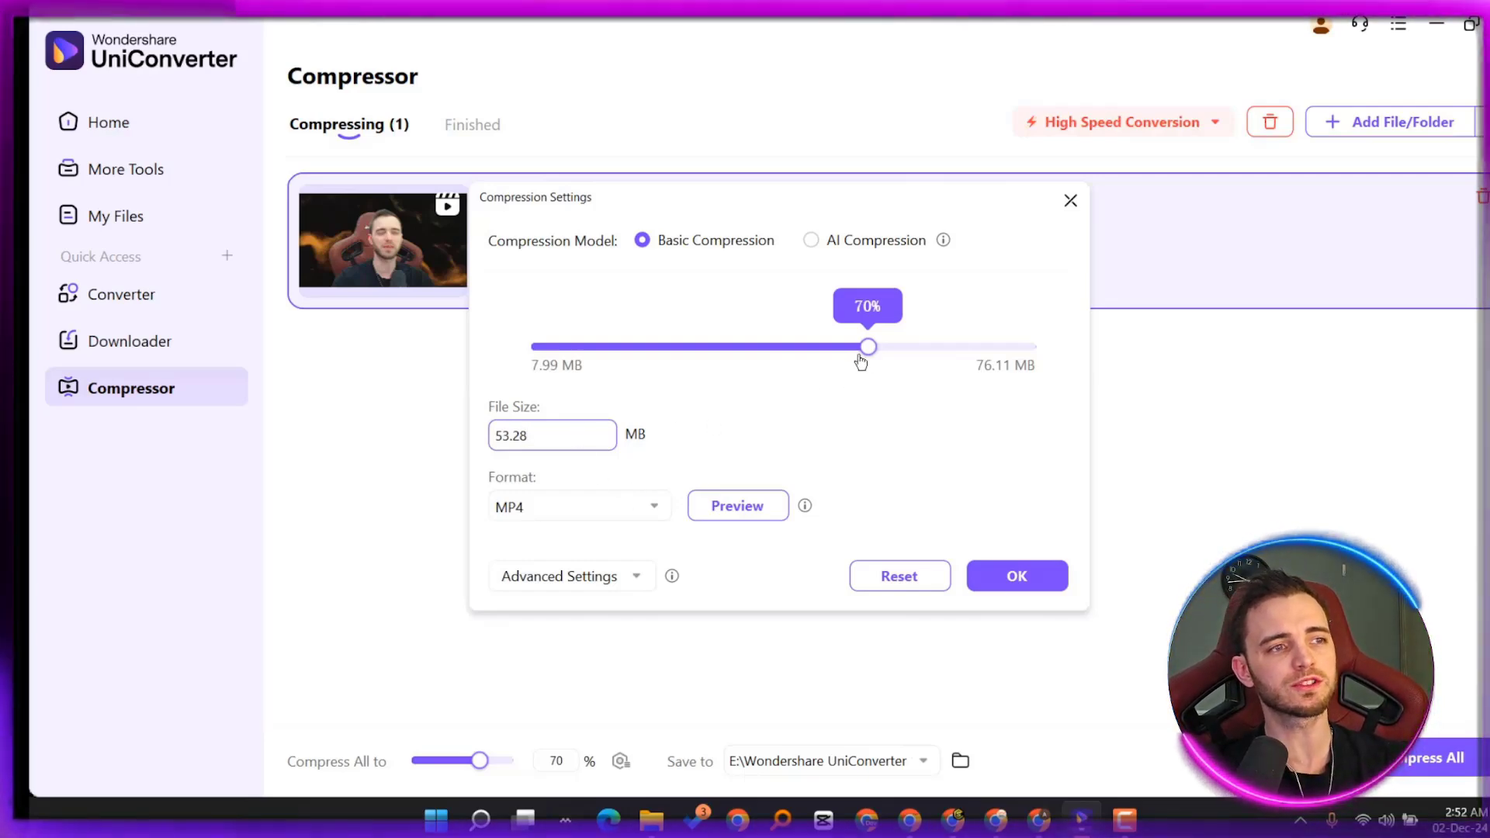
pyautogui.moveTo(860, 361); pyautogui.dragTo(929, 349)
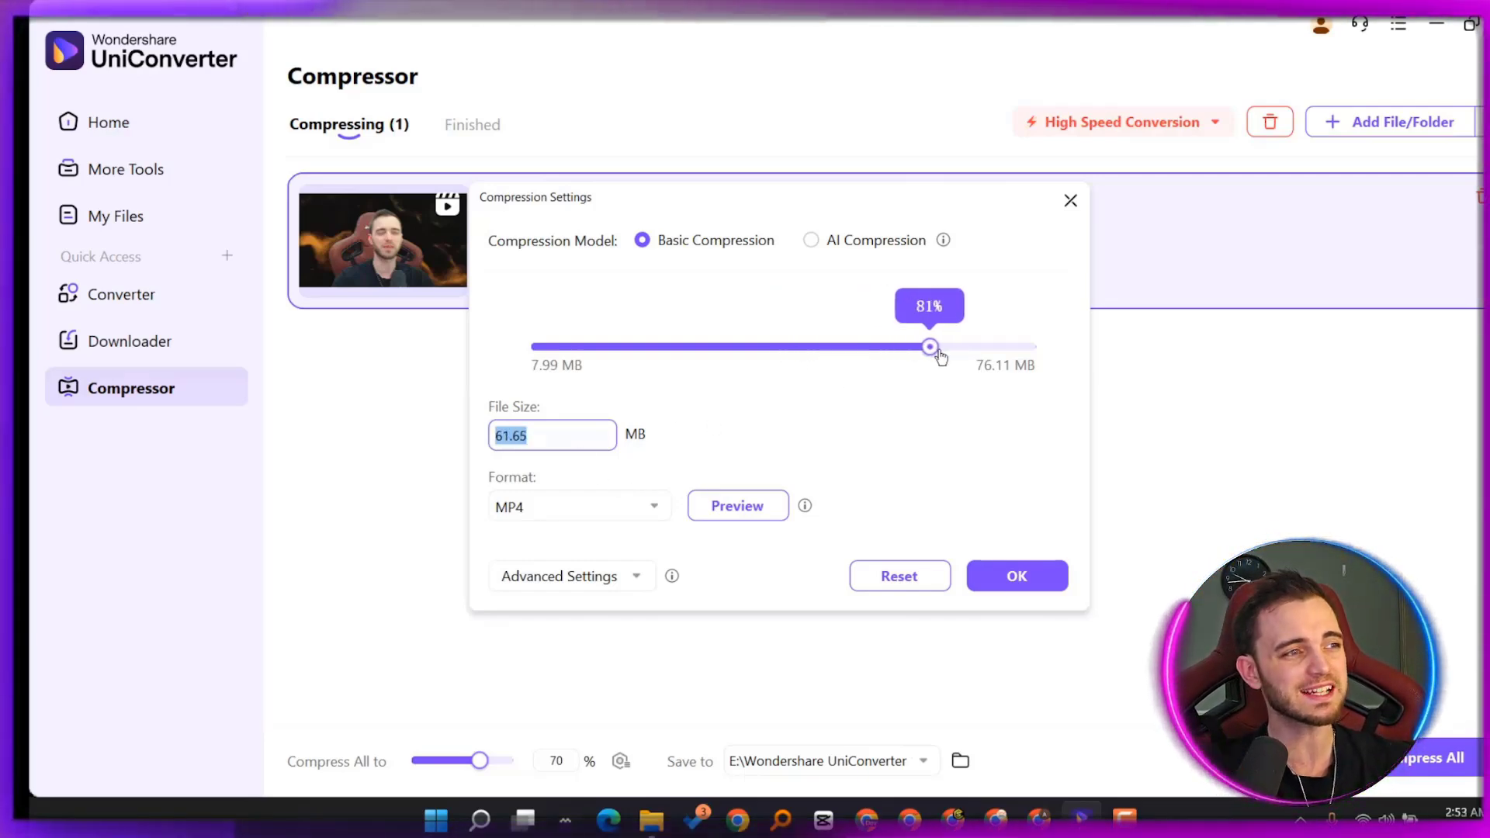
pyautogui.click(625, 576)
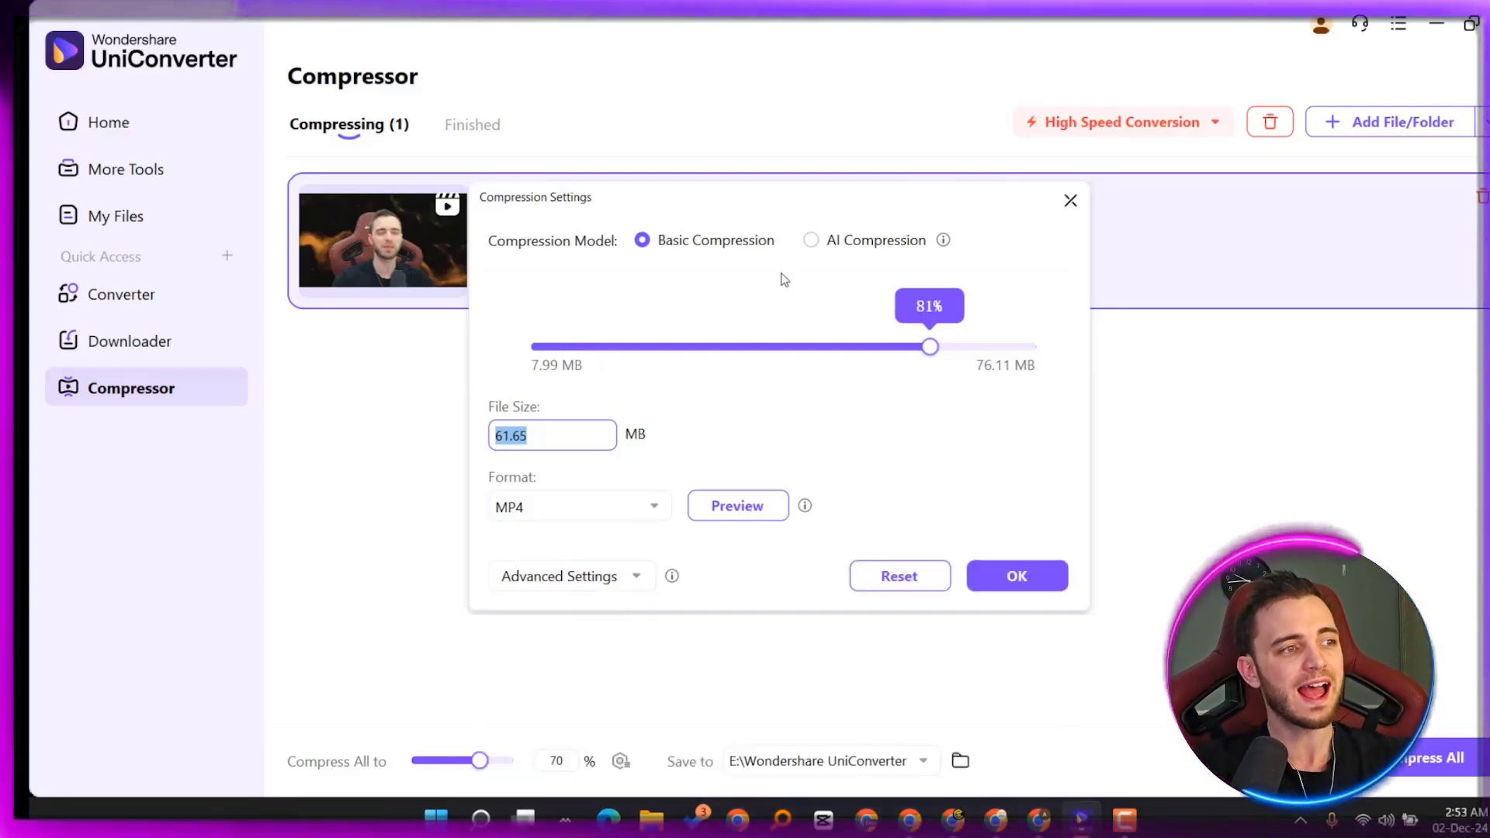
pyautogui.click(834, 242)
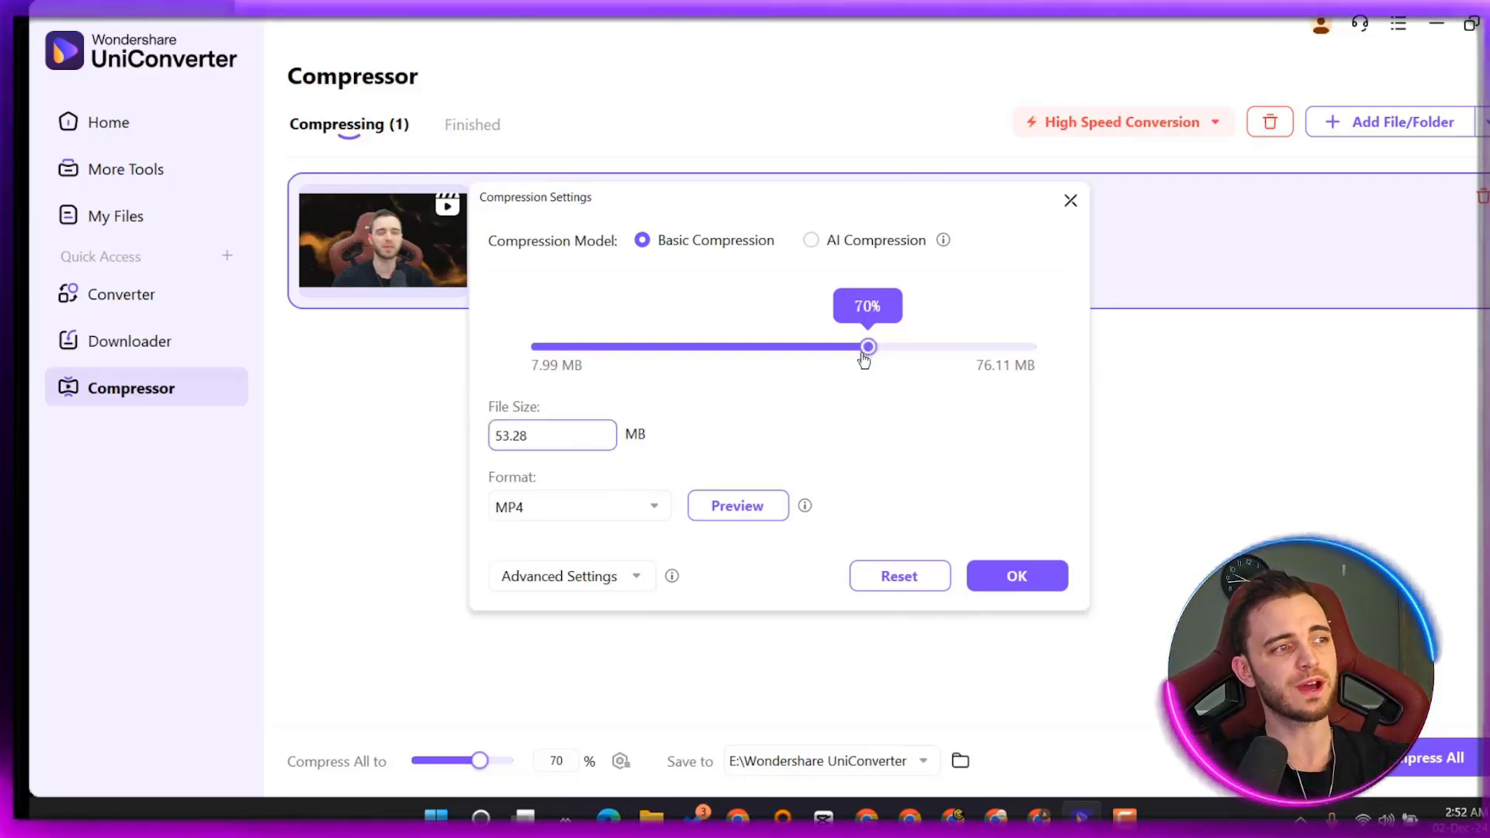
# Step: Reset basic compression to 81%, then settle on AI compression at 79% quality
pyautogui.moveTo(863, 353); pyautogui.dragTo(941, 356)
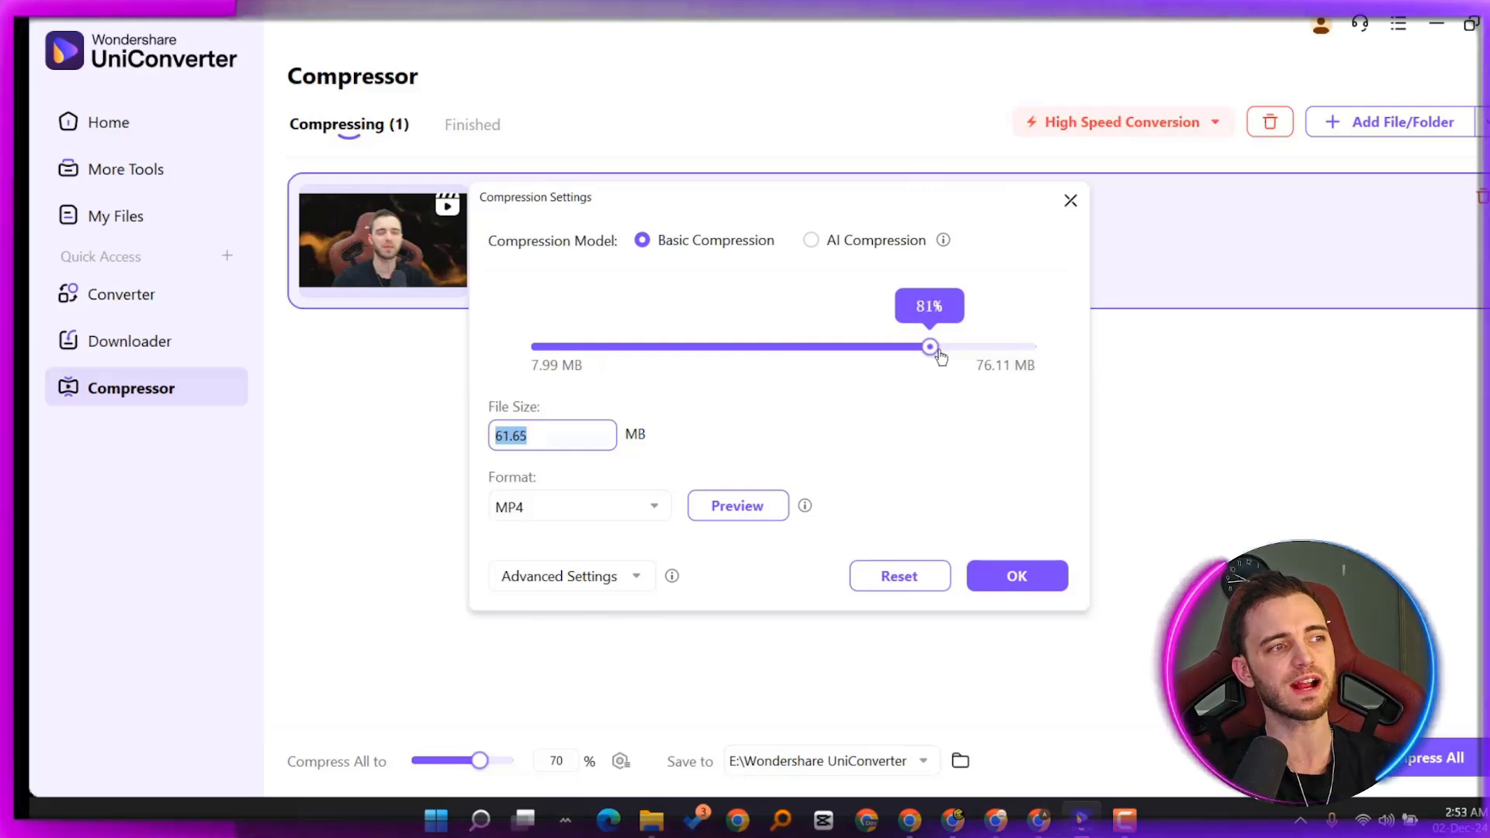
pyautogui.click(617, 576)
pyautogui.click(628, 597)
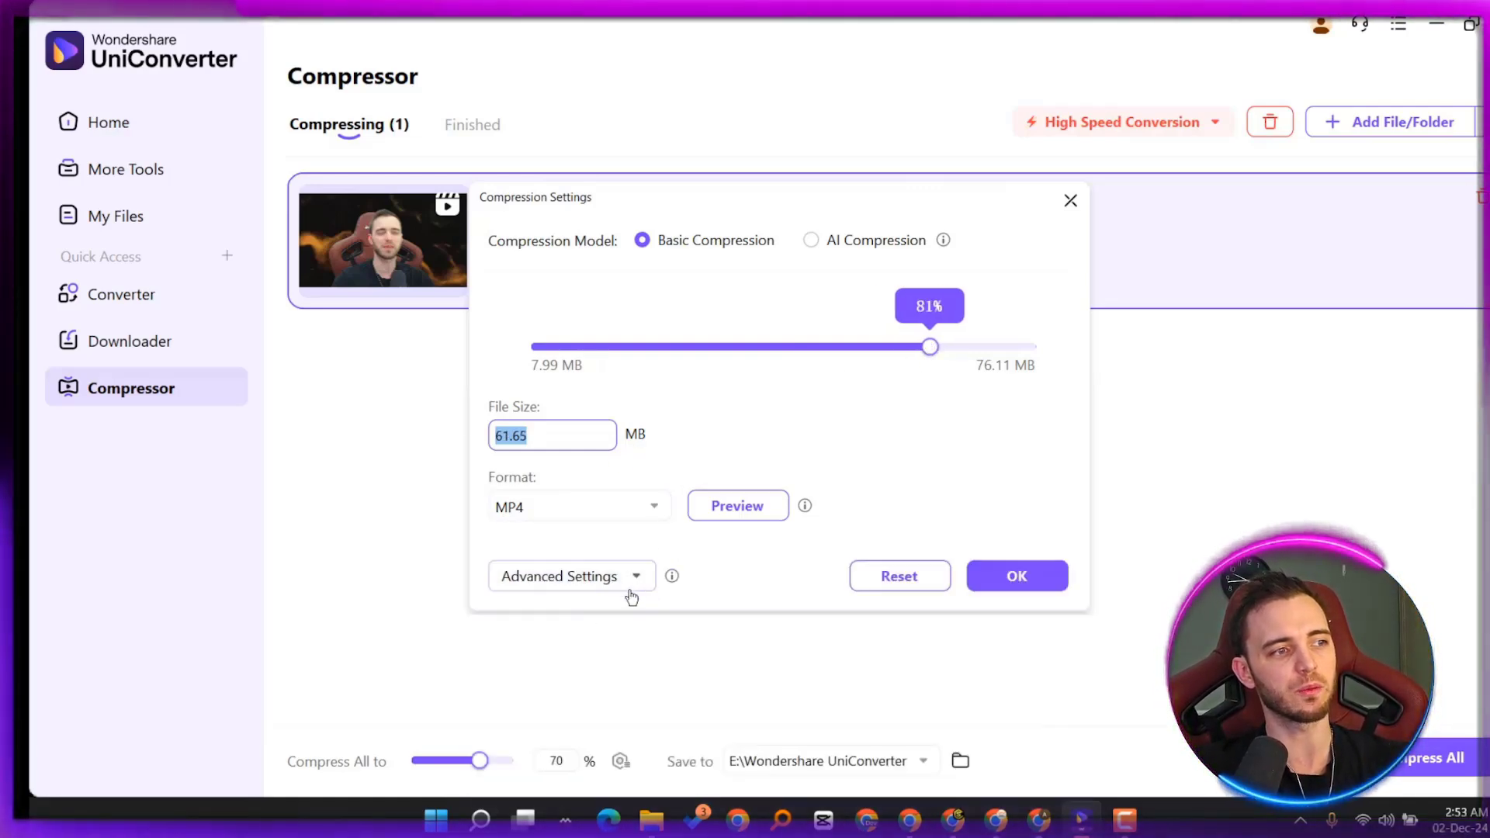
pyautogui.click(811, 240)
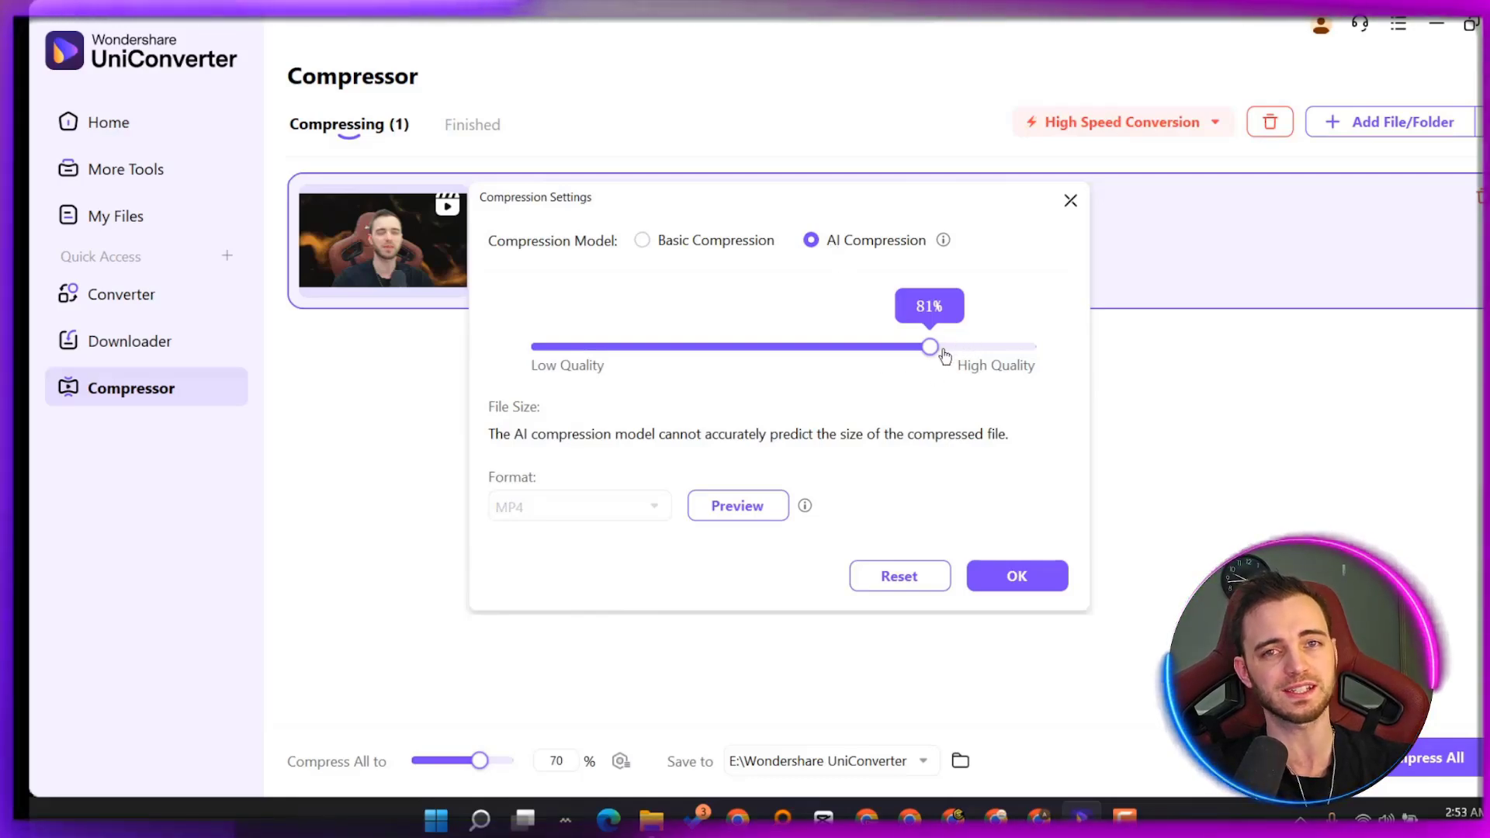
pyautogui.moveTo(930, 346); pyautogui.dragTo(918, 347)
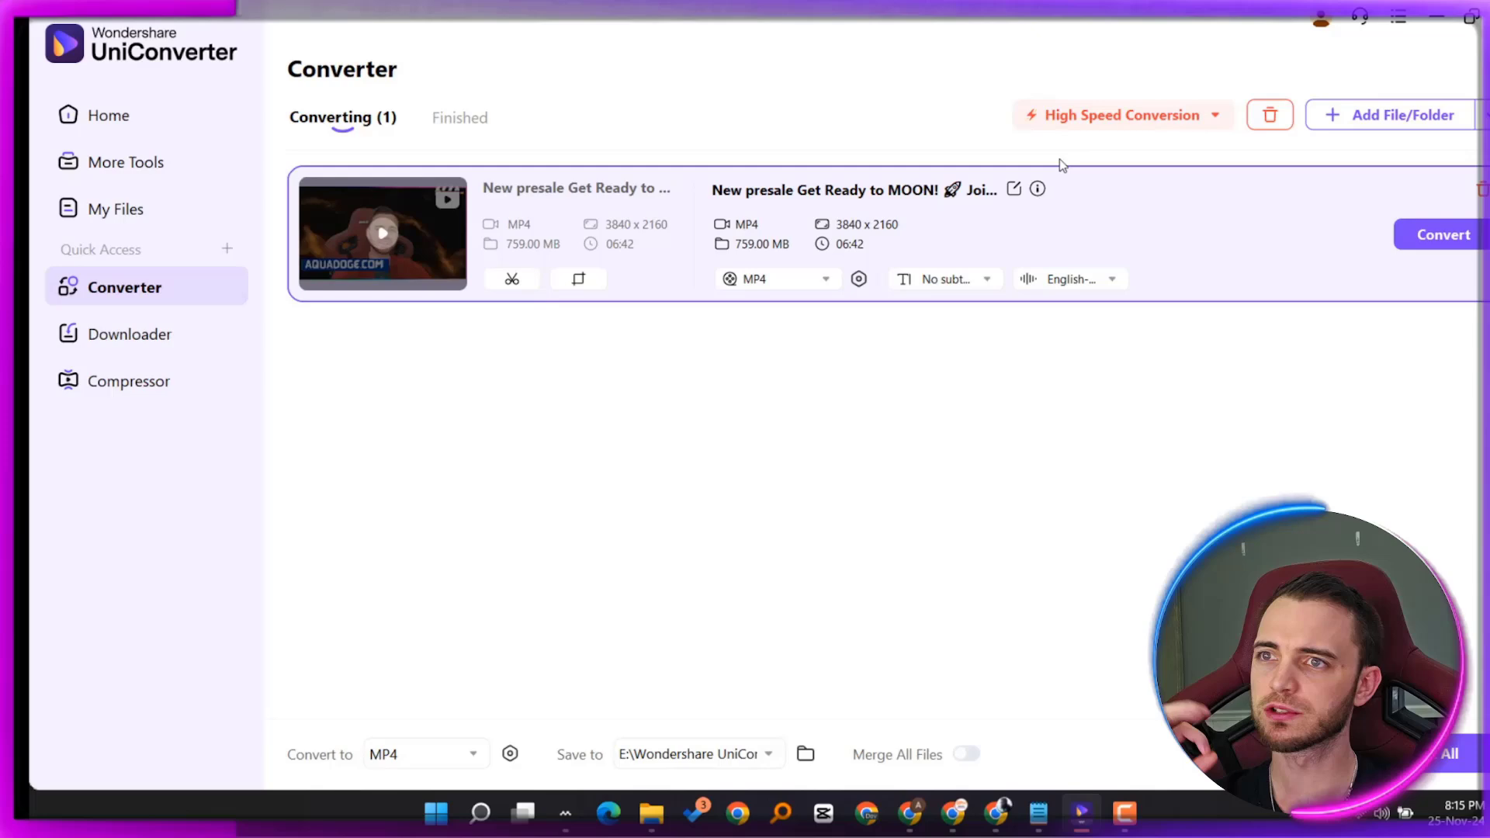
# Step: Check the High Speed Conversion options for ultra-fast speed and GPU acceleration on the 4K video
pyautogui.click(1166, 123)
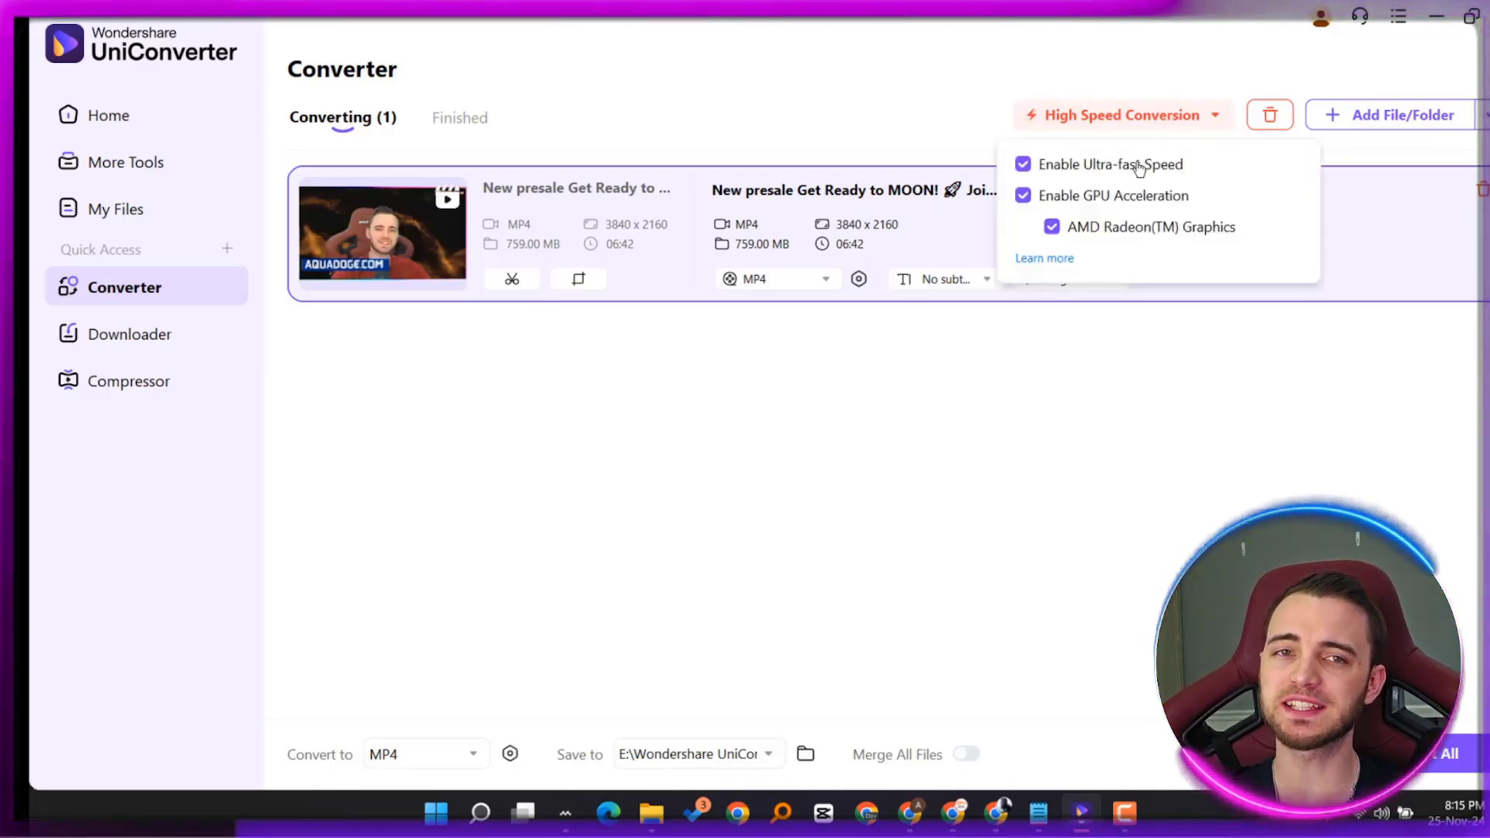
pyautogui.click(1067, 459)
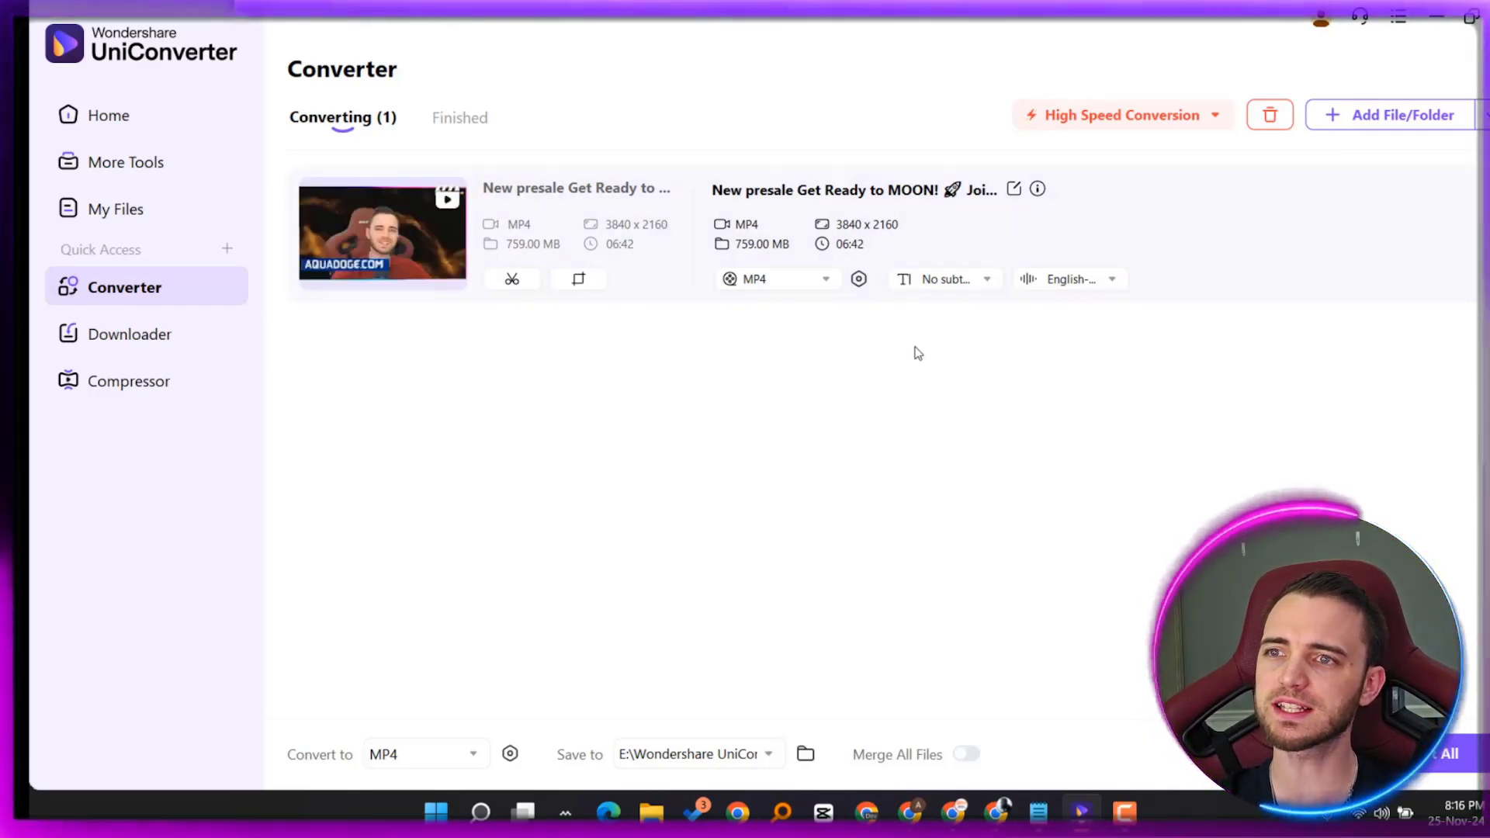
pyautogui.moveTo(440, 214)
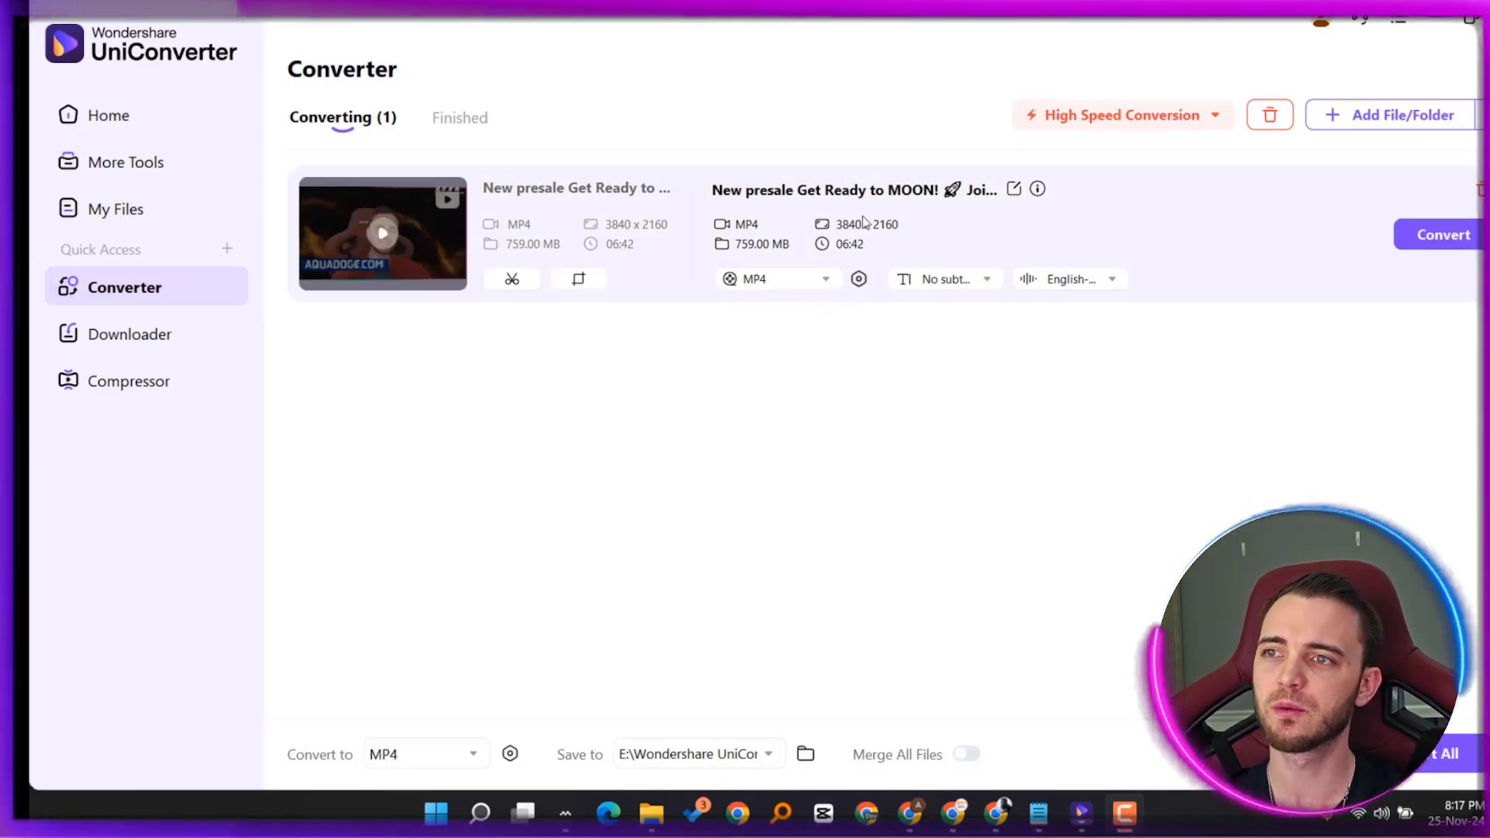
# Step: Browse the Video output formats down to Apple presets like iPhone 16 1920 x 1080, keeping MP4
pyautogui.click(785, 280)
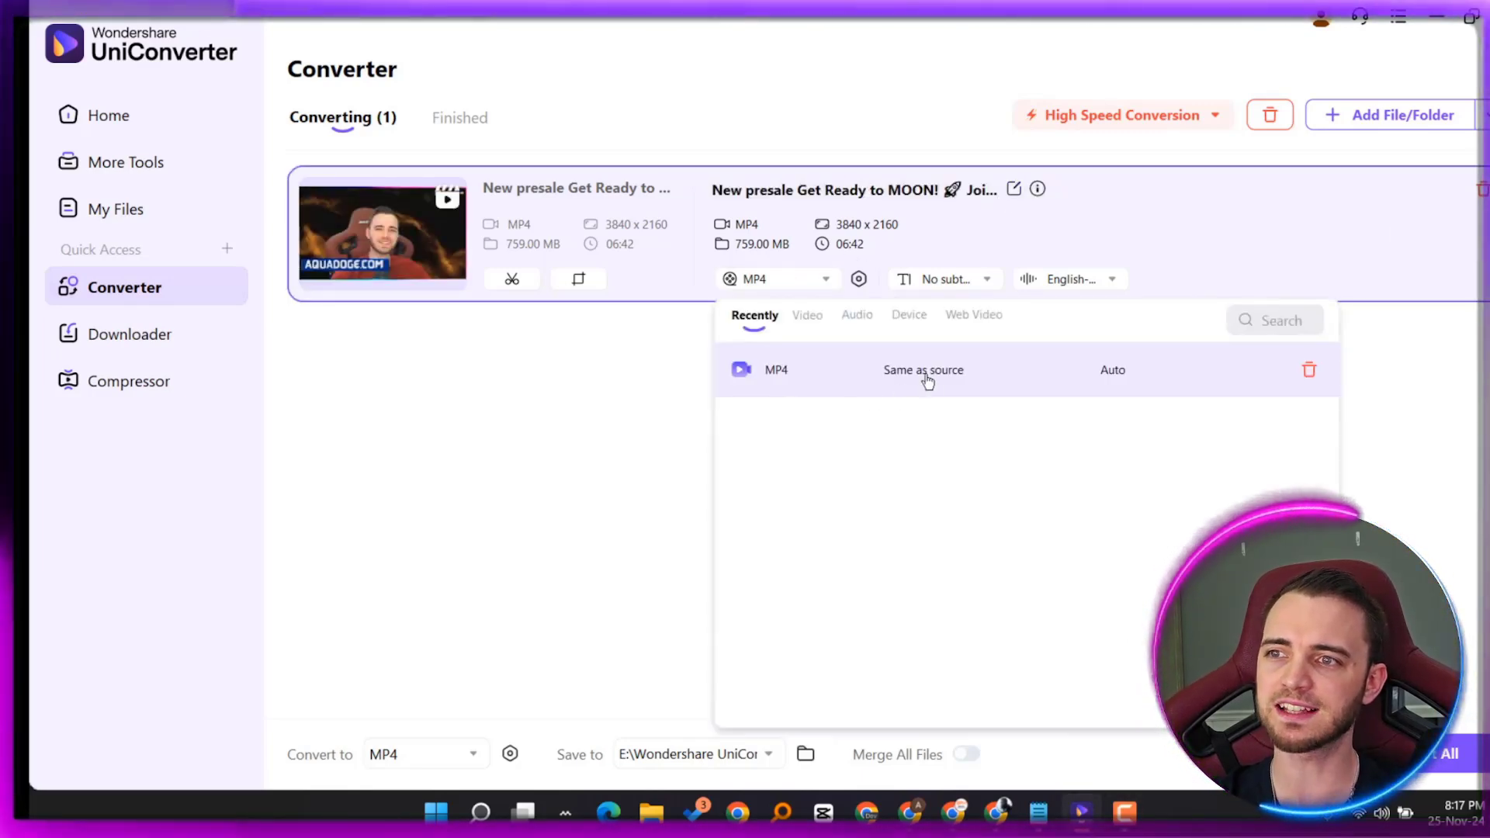
pyautogui.click(808, 317)
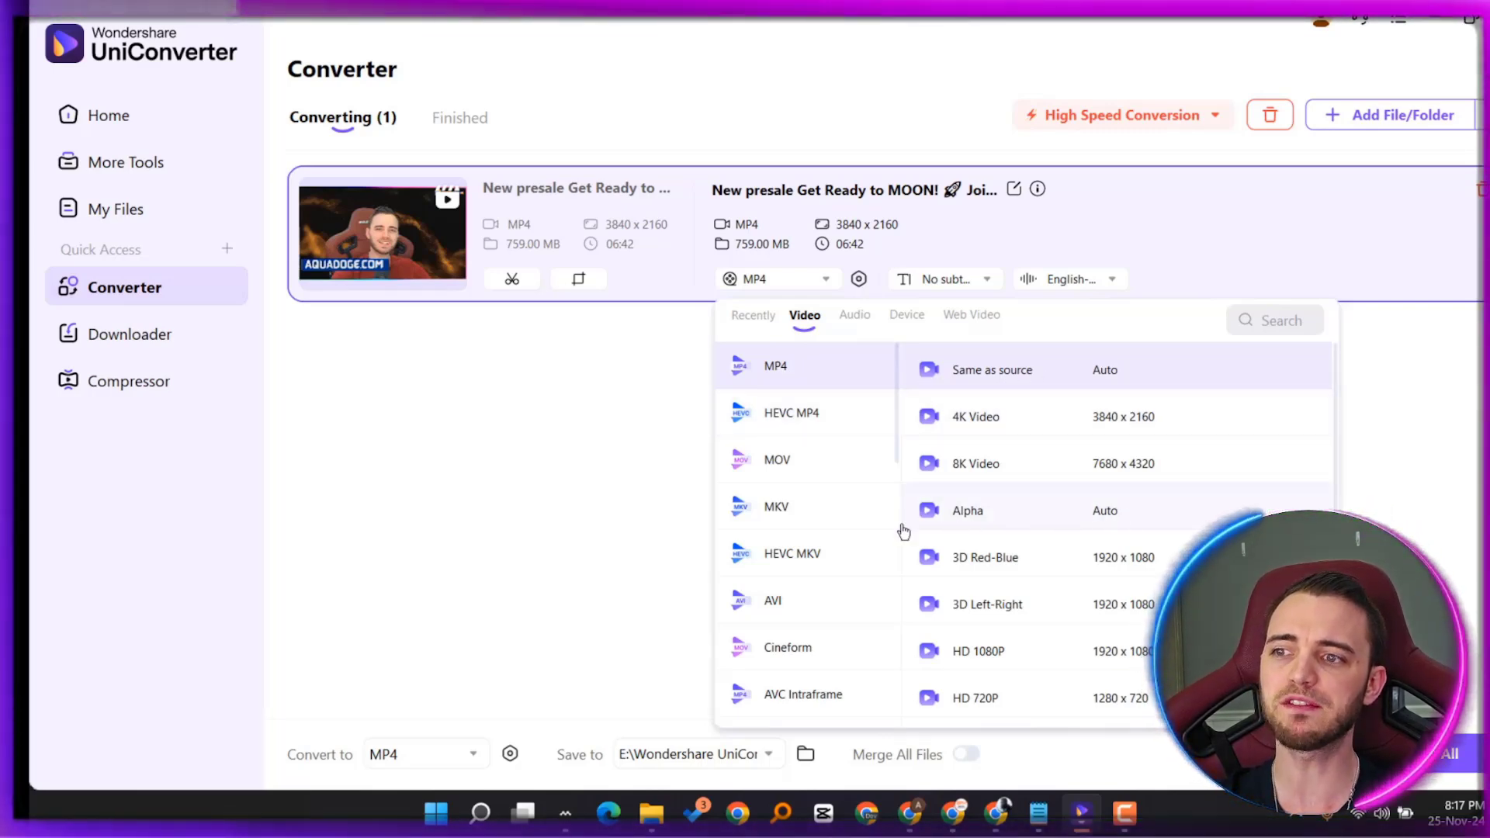
pyautogui.scroll(-3, 845, 545)
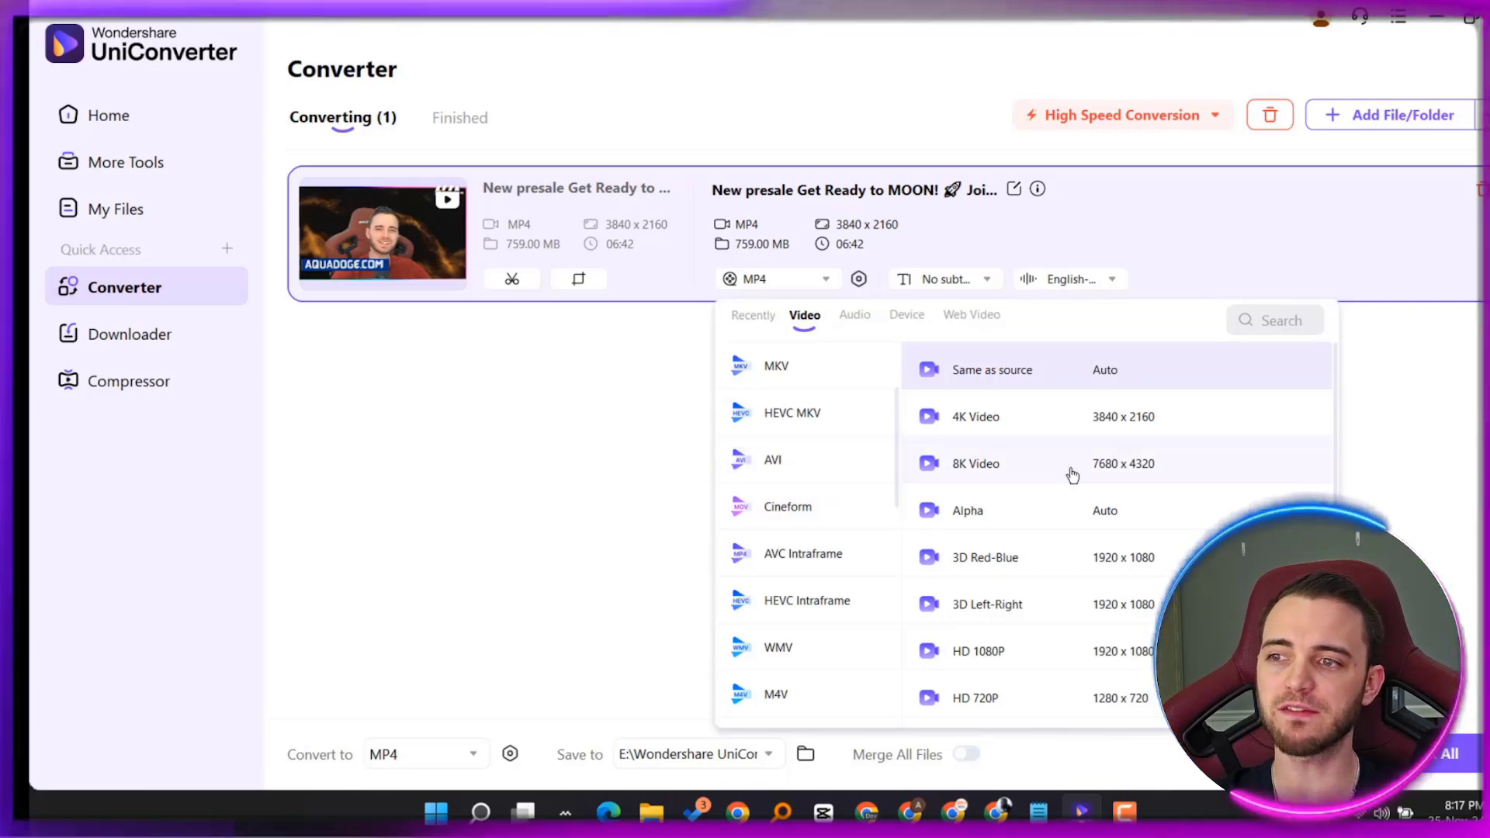
pyautogui.scroll(-6, 837, 497)
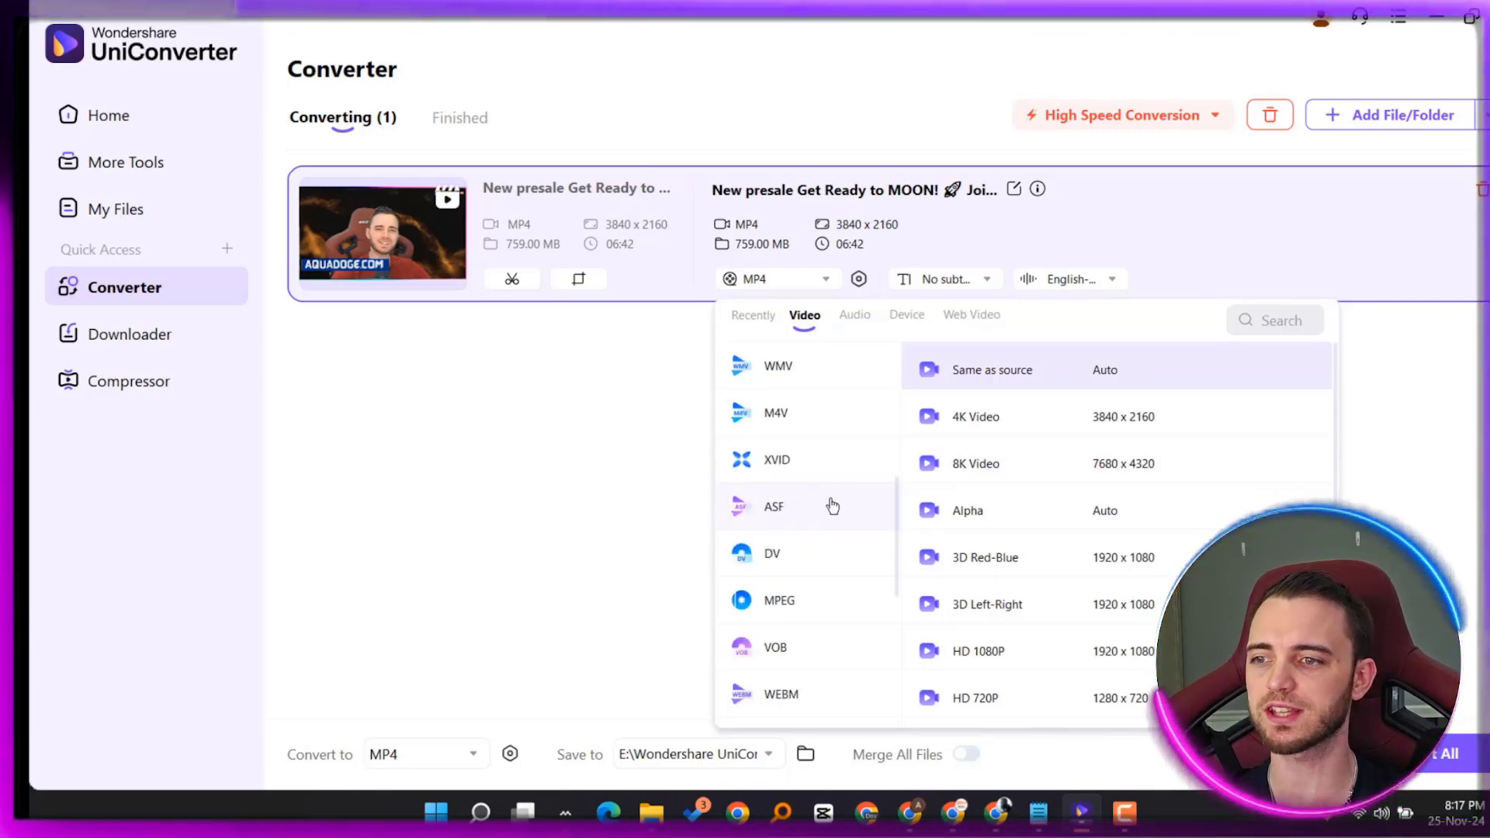
pyautogui.scroll(-6, 850, 558)
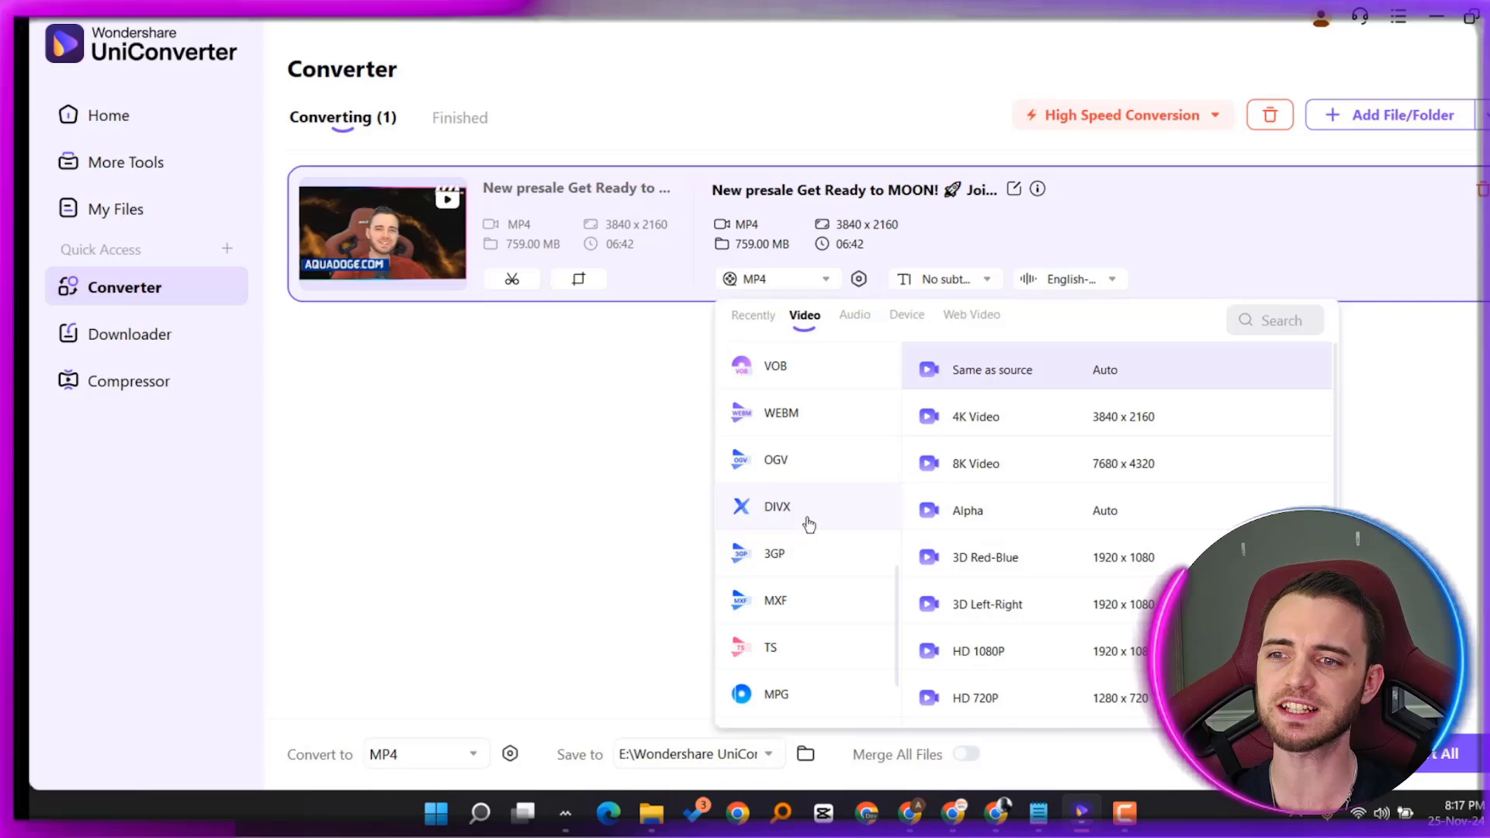
pyautogui.scroll(-3, 808, 543)
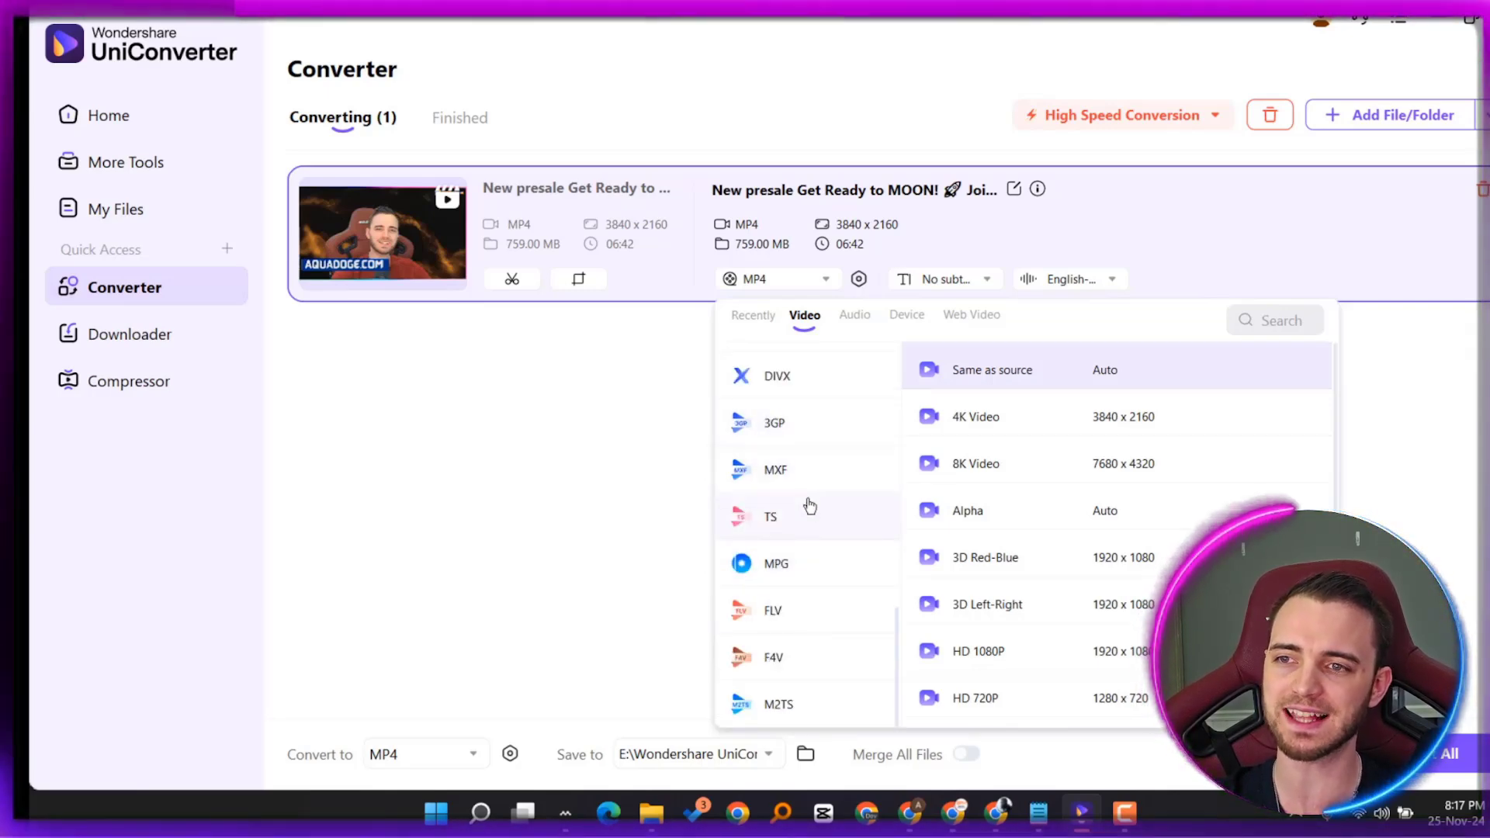
pyautogui.scroll(10, 804, 543)
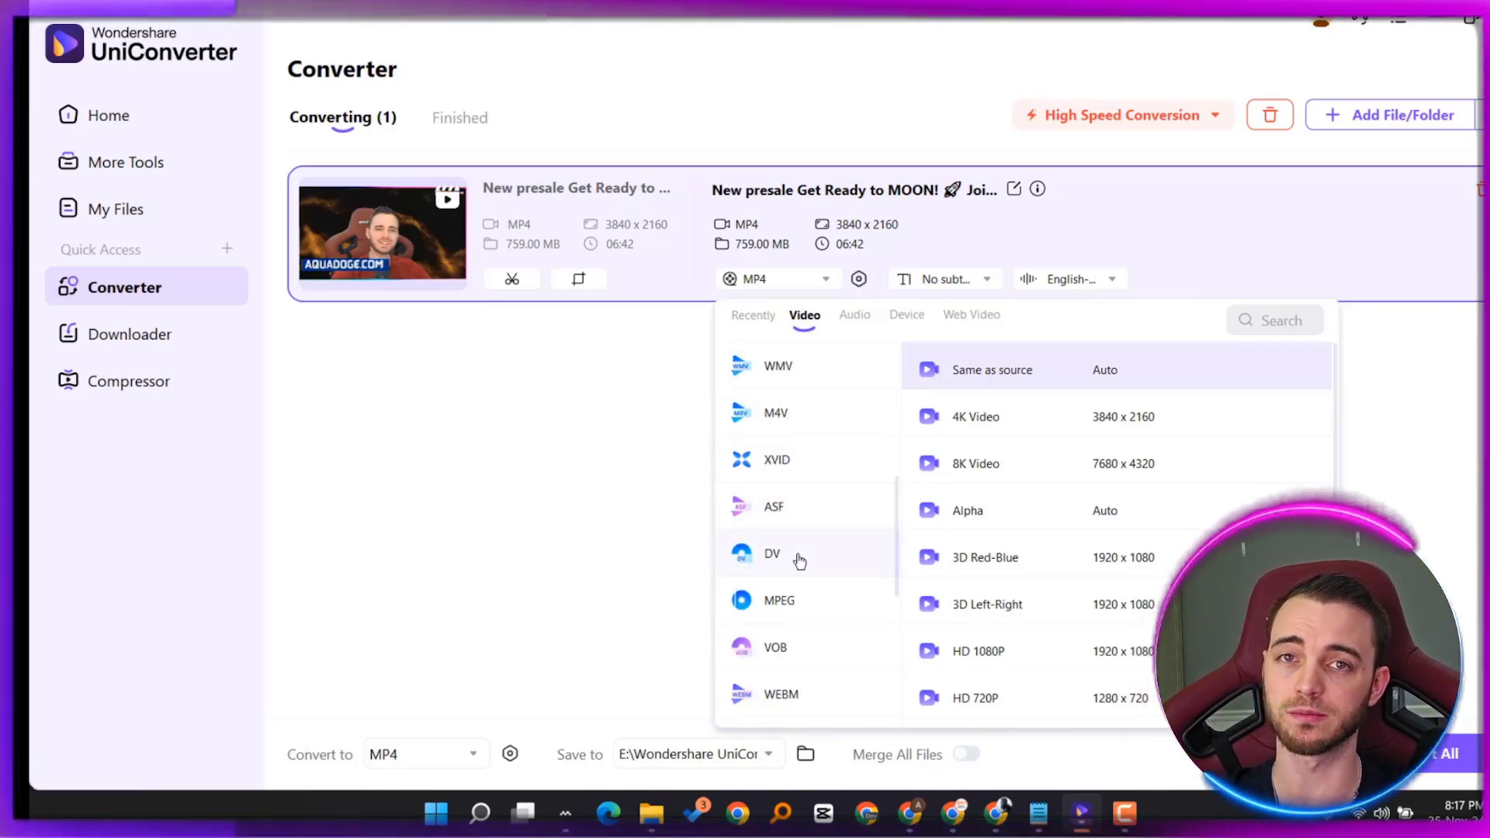
# Step: Browse the Device output presets for Apple, Android, Samsung and Huawei
pyautogui.click(906, 314)
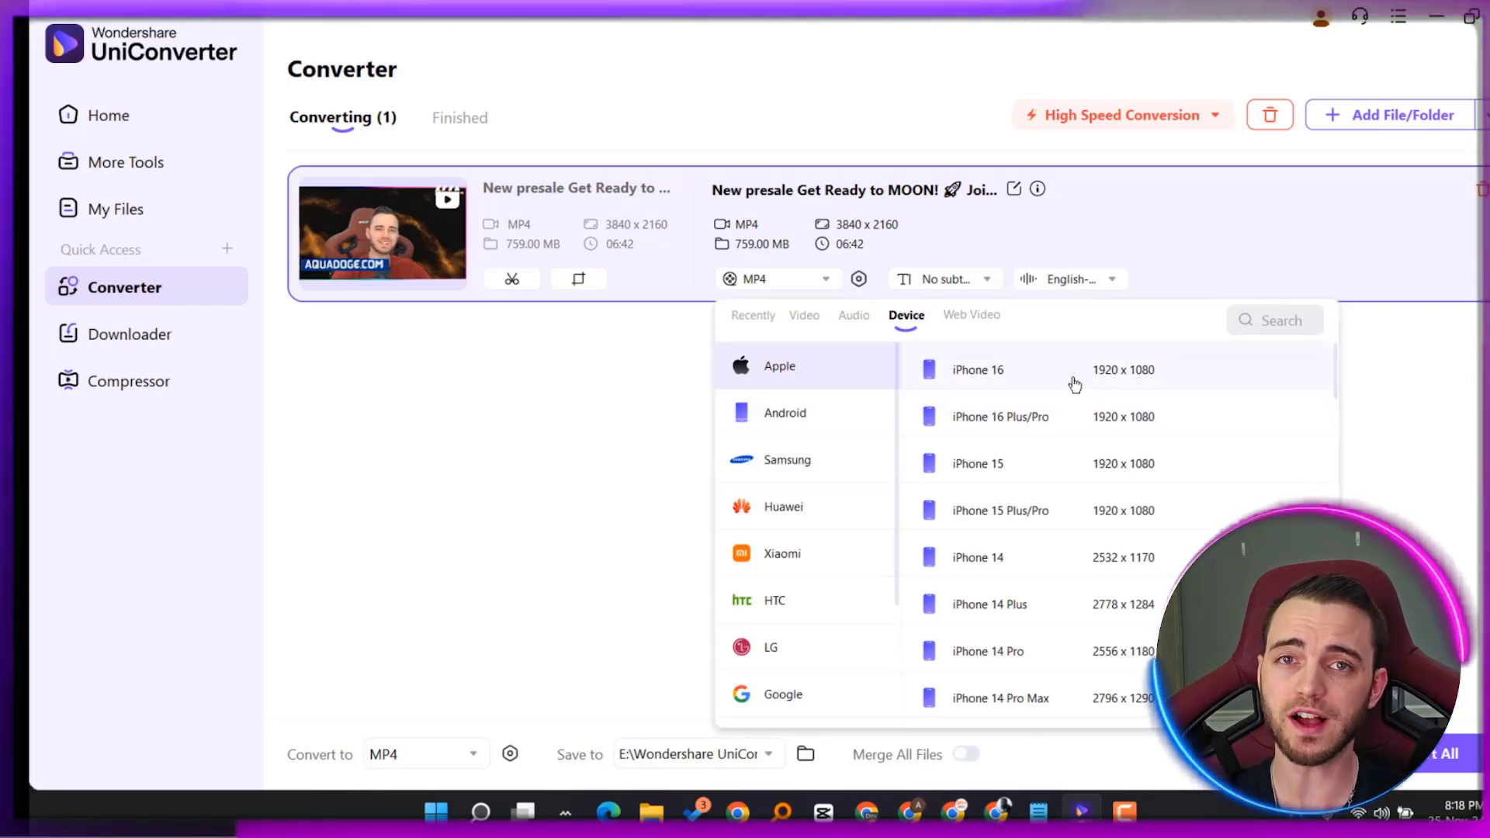
pyautogui.scroll(-3, 1070, 466)
pyautogui.scroll(-10, 1070, 476)
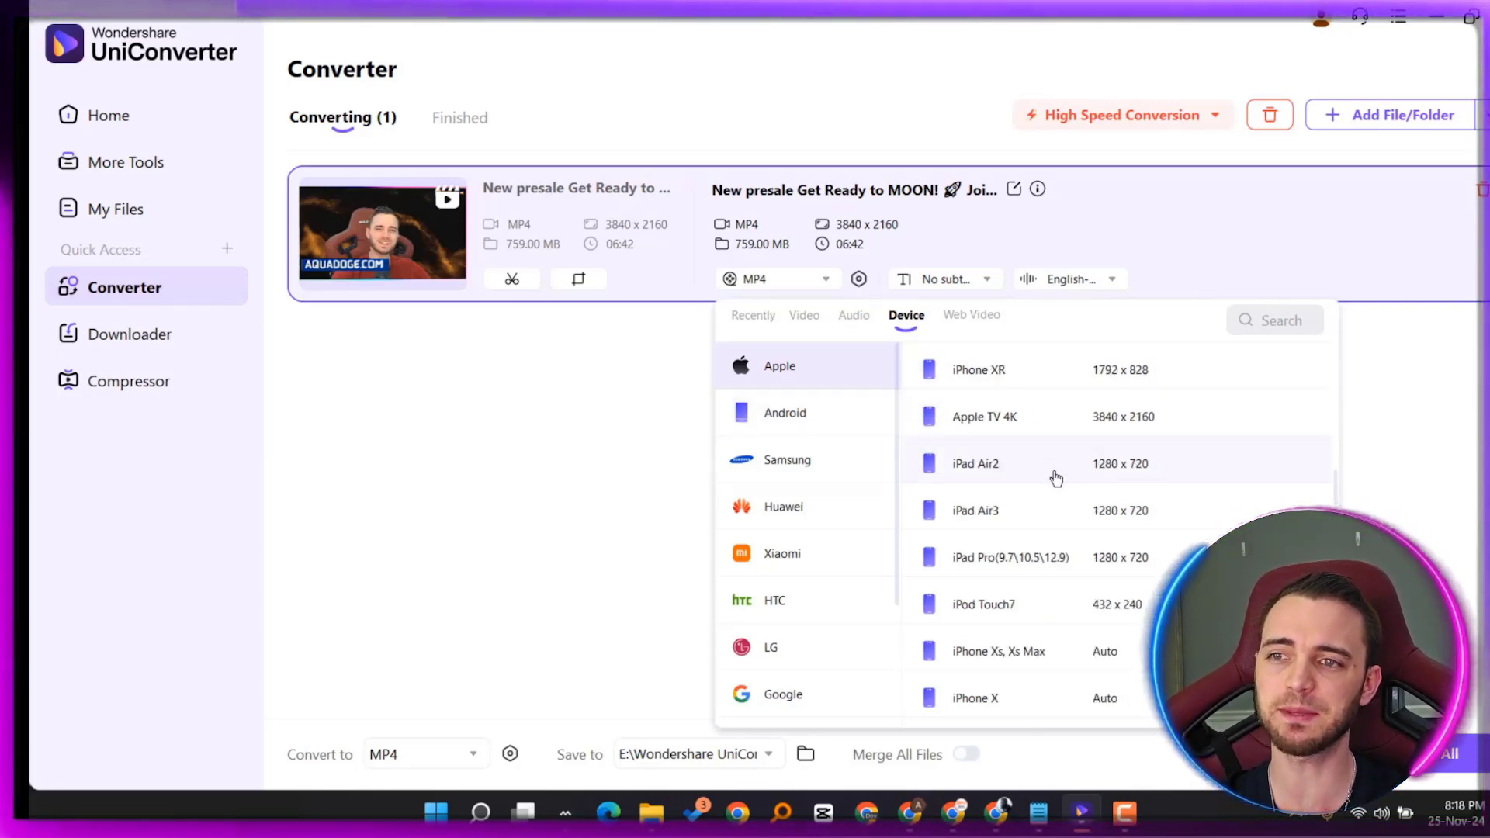
pyautogui.scroll(-3, 1049, 480)
pyautogui.scroll(-2, 892, 485)
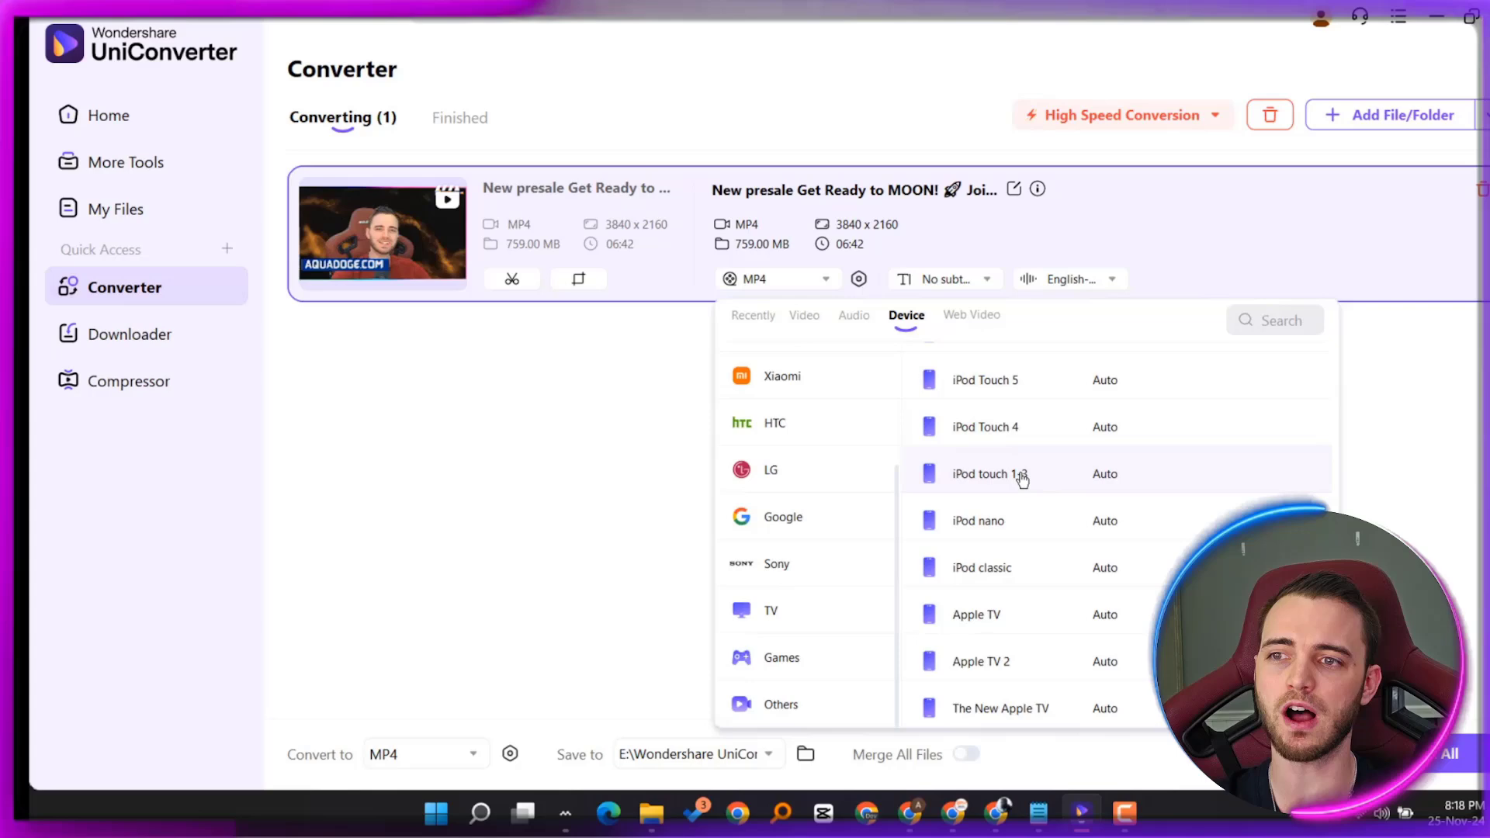
pyautogui.scroll(3, 1029, 484)
pyautogui.scroll(5, 1025, 485)
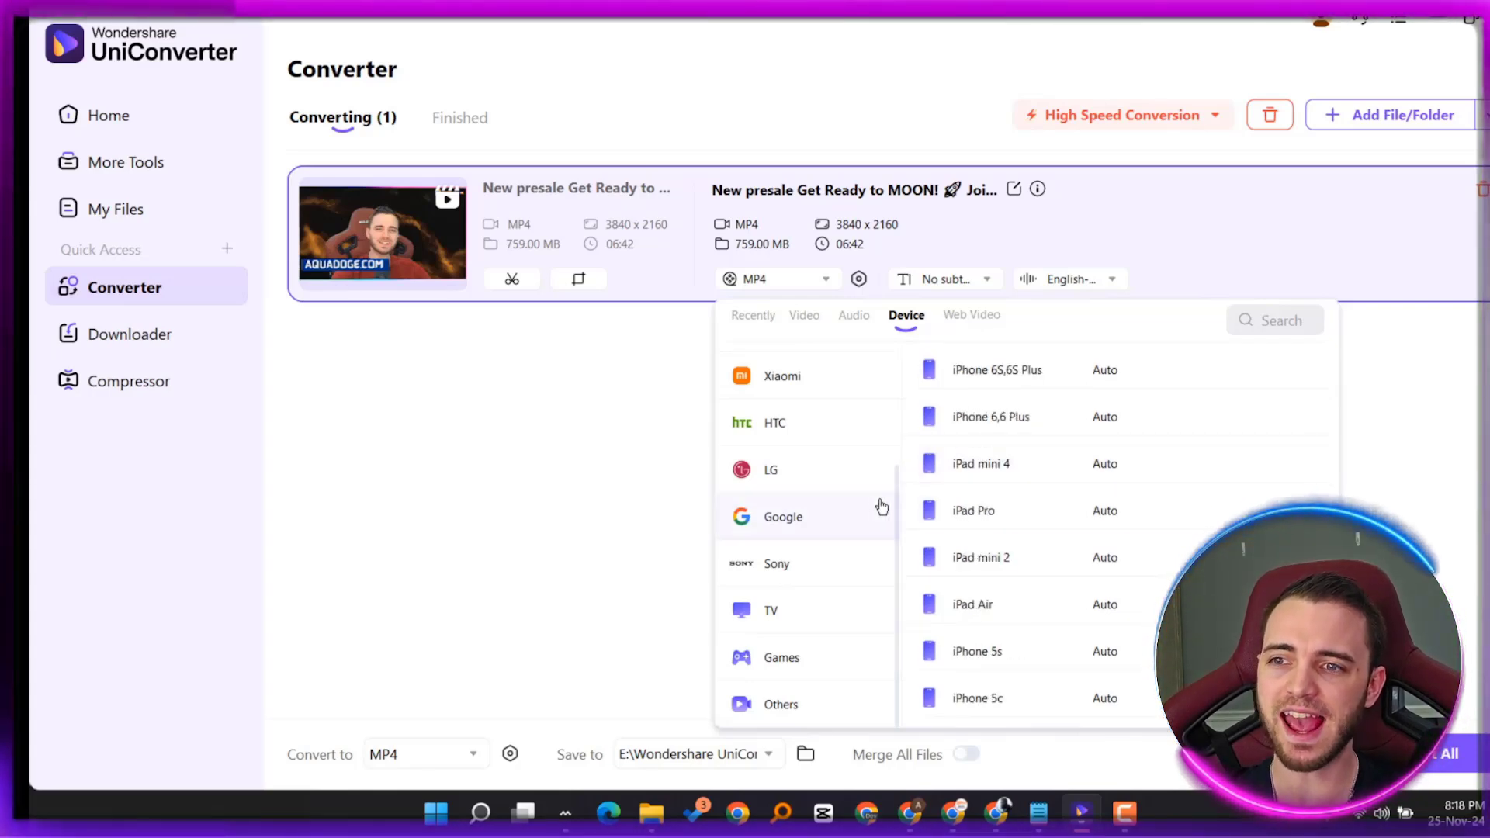
pyautogui.scroll(2, 865, 508)
pyautogui.click(820, 428)
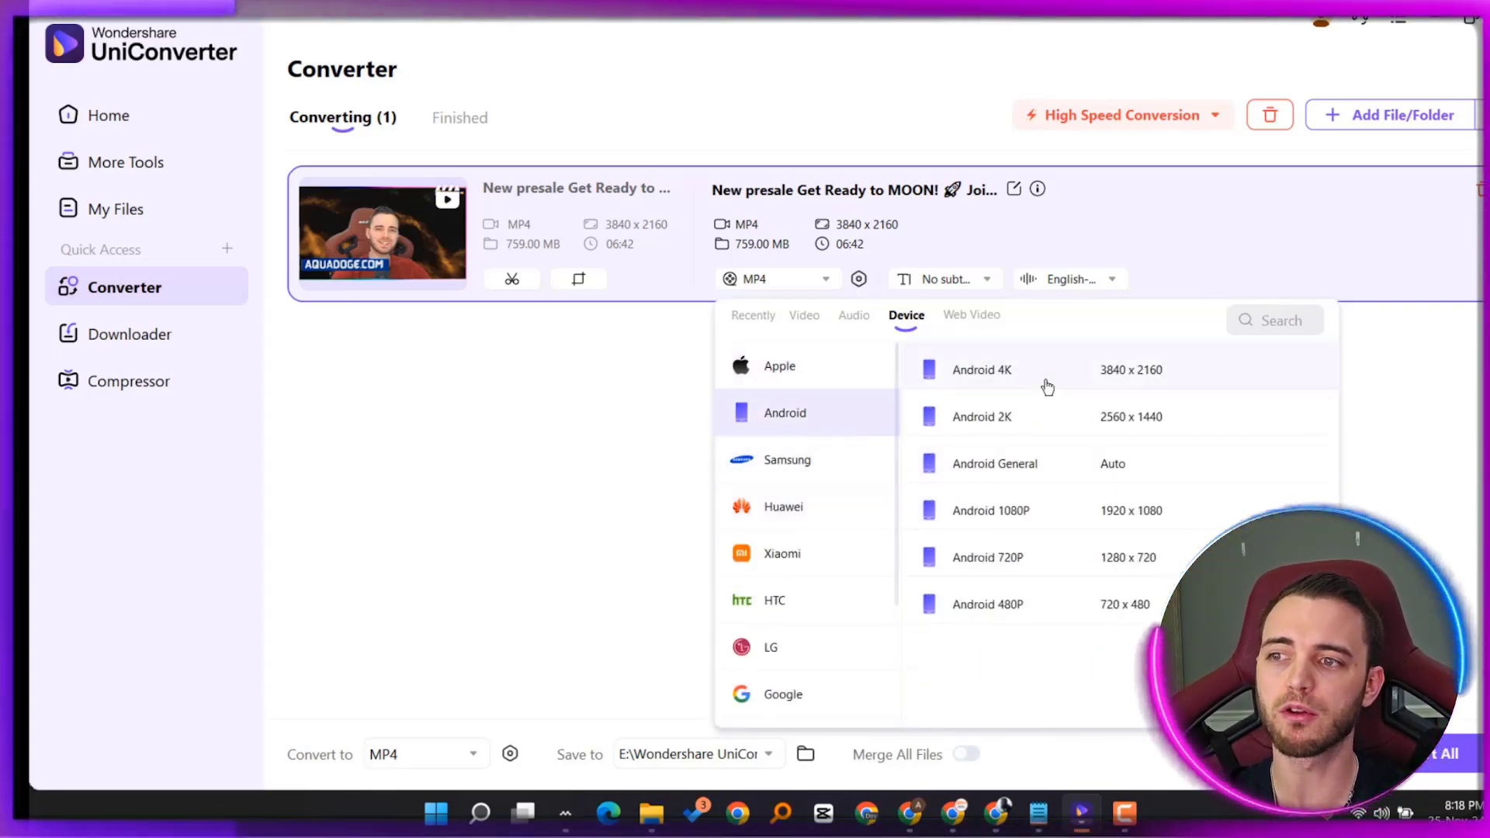
pyautogui.click(798, 464)
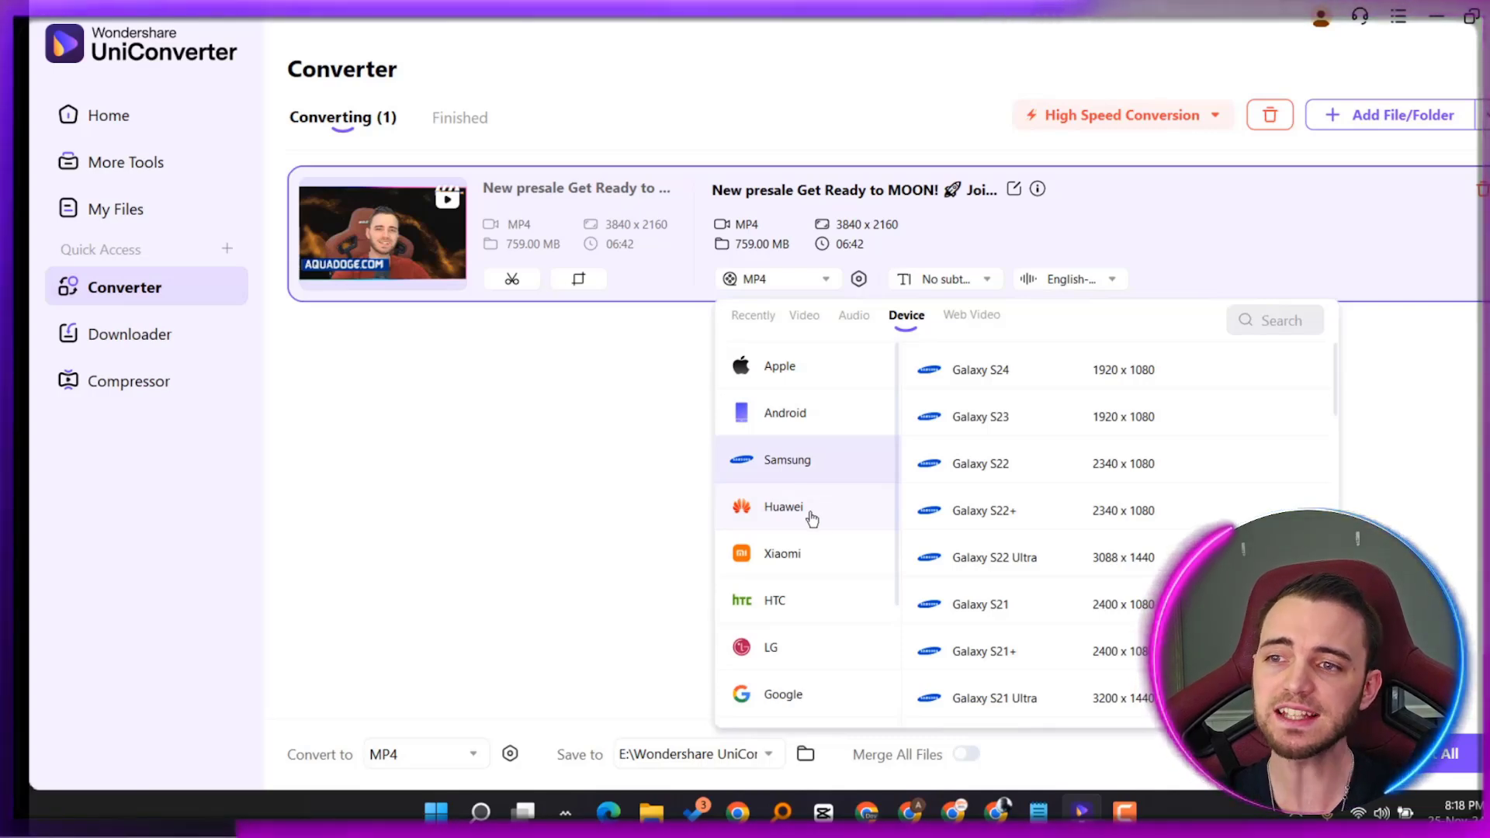
pyautogui.click(811, 514)
# Step: Continue through the Xiaomi, HTC, LG, Google and TV device presets
pyautogui.click(820, 557)
pyautogui.scroll(-2, 816, 554)
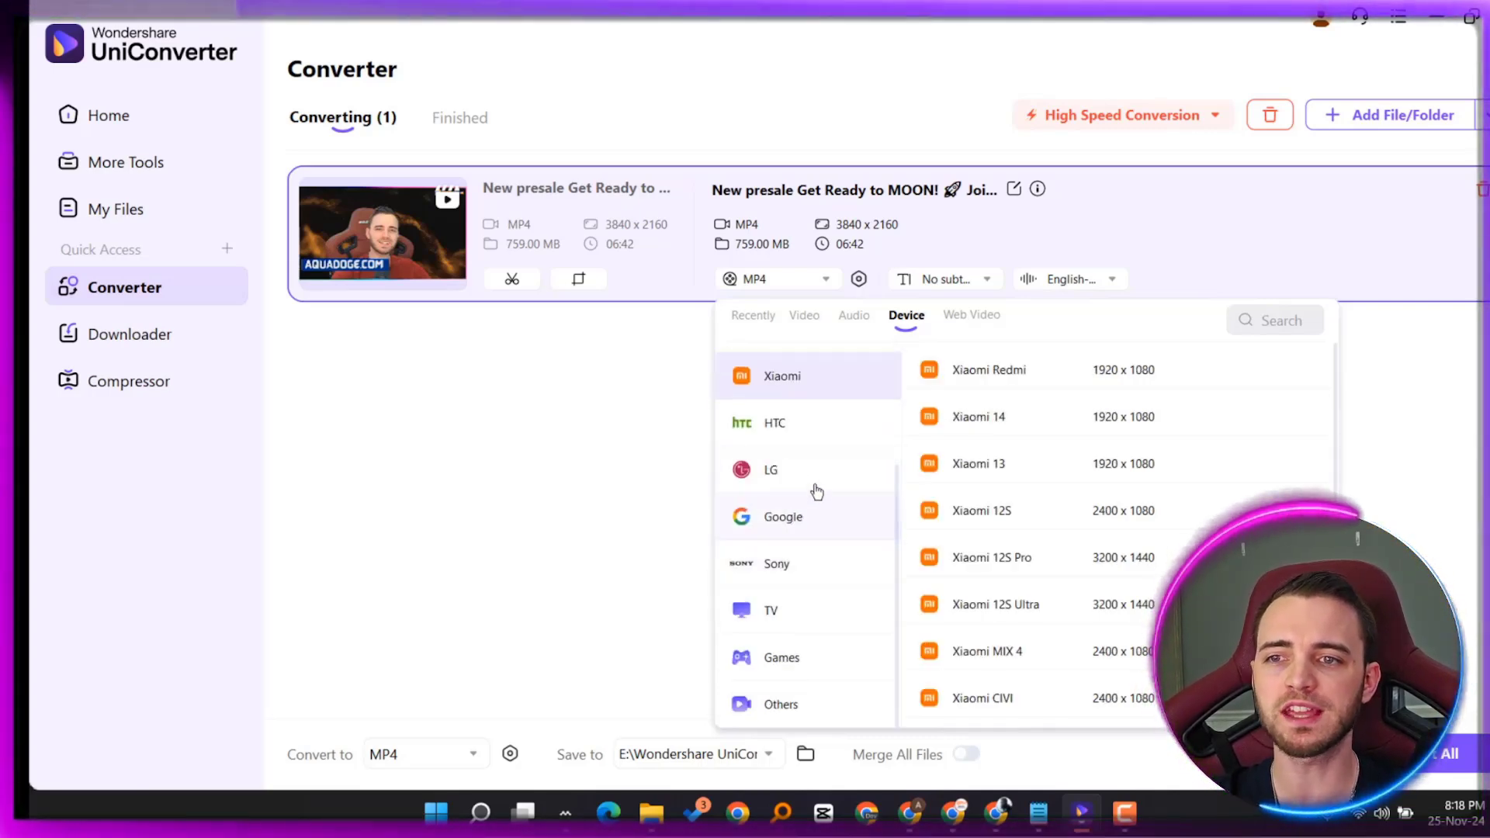
pyautogui.click(813, 437)
pyautogui.click(812, 484)
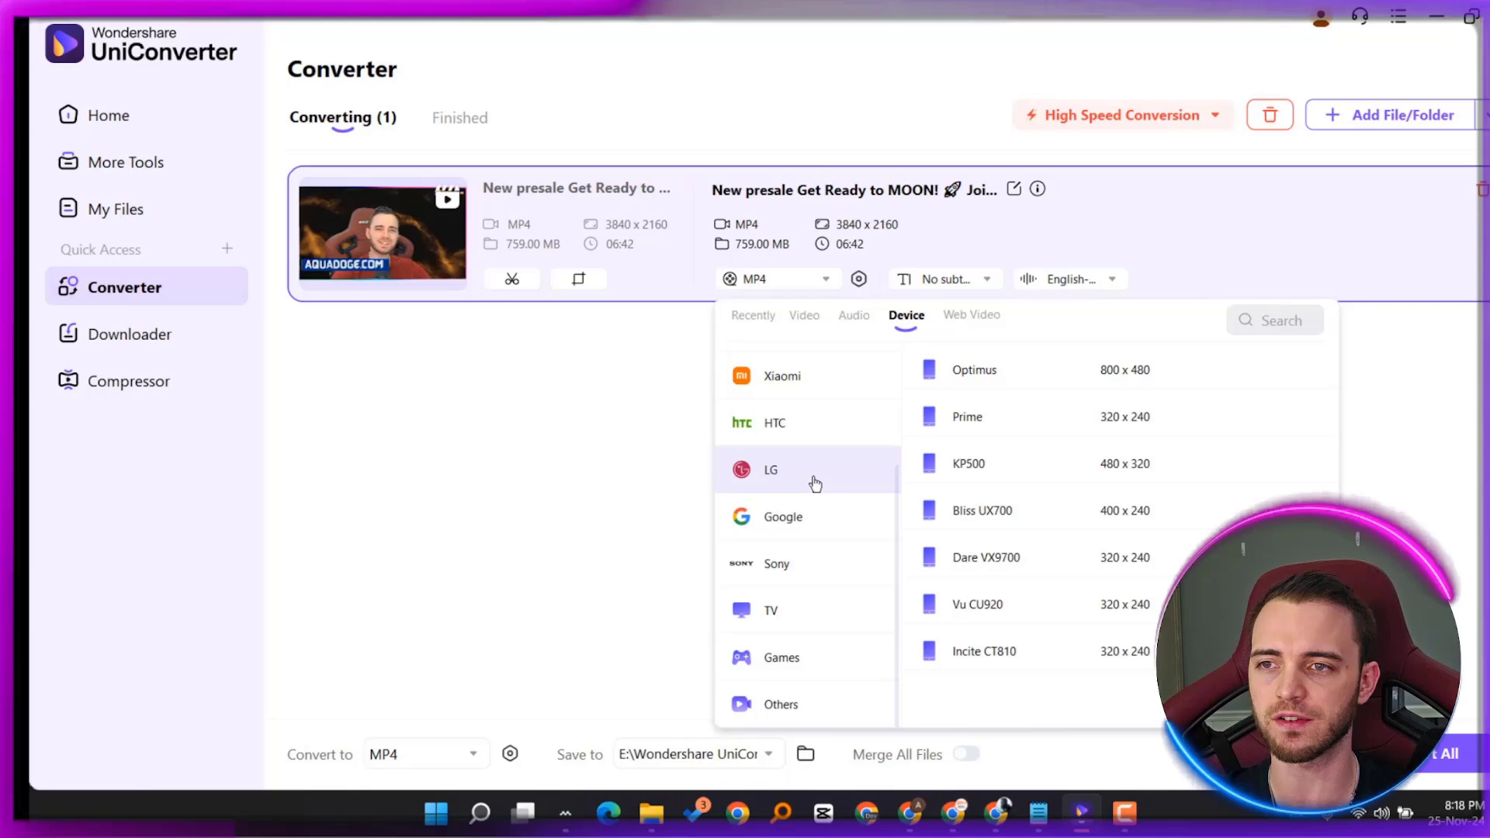
pyautogui.click(823, 517)
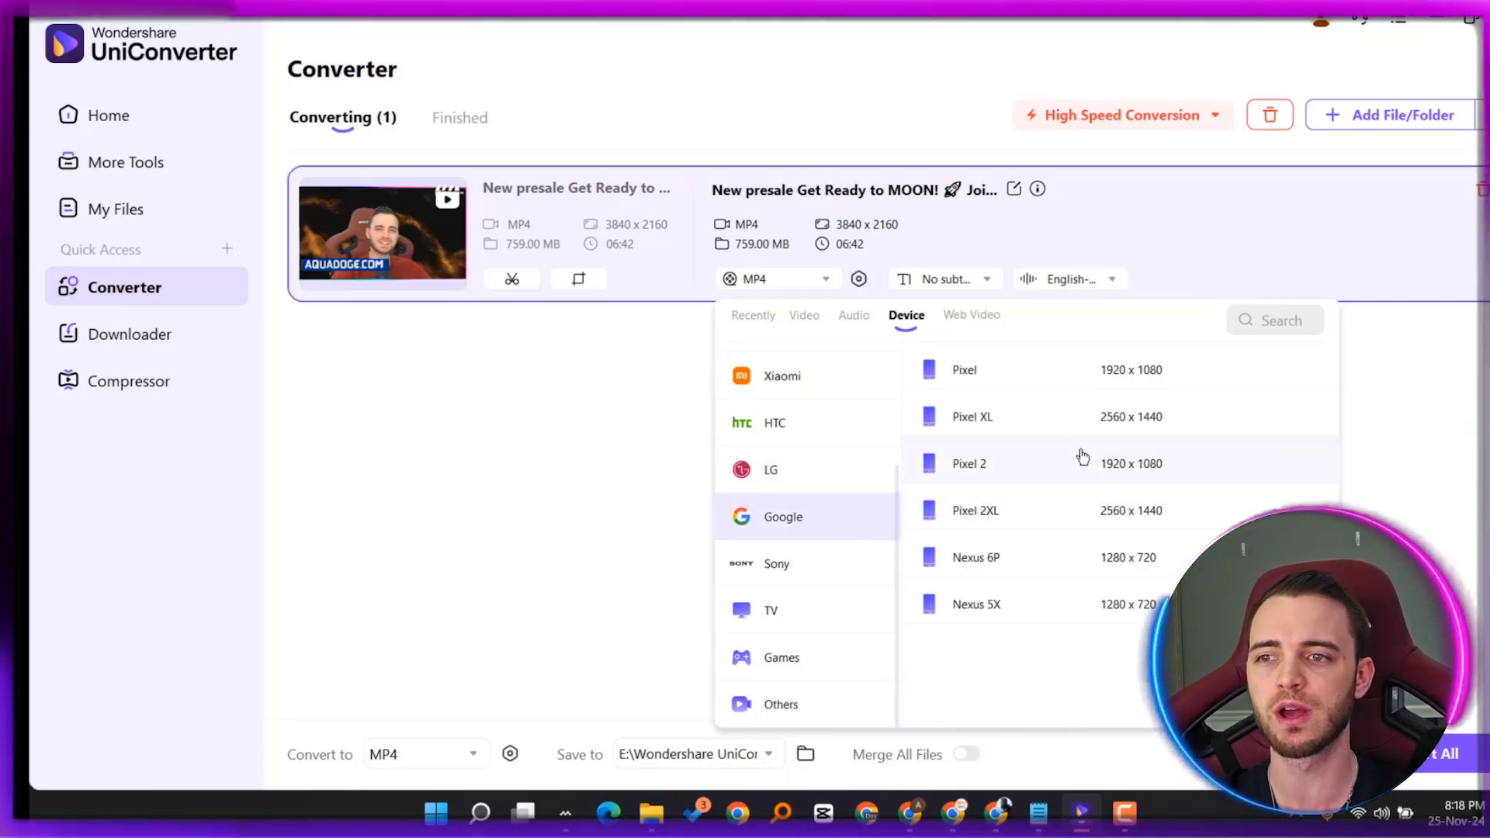
pyautogui.click(814, 611)
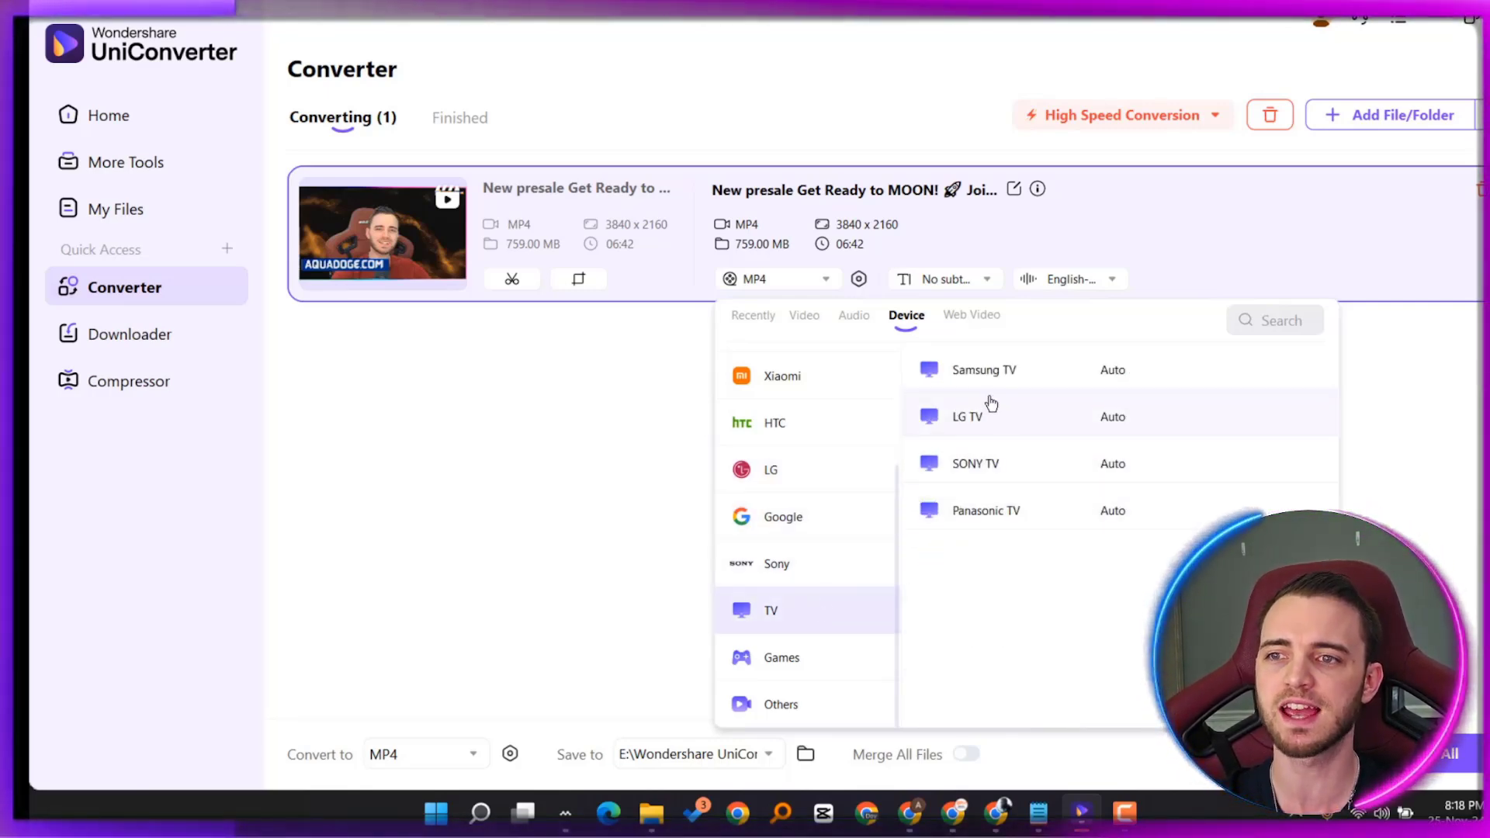
pyautogui.scroll(3, 846, 527)
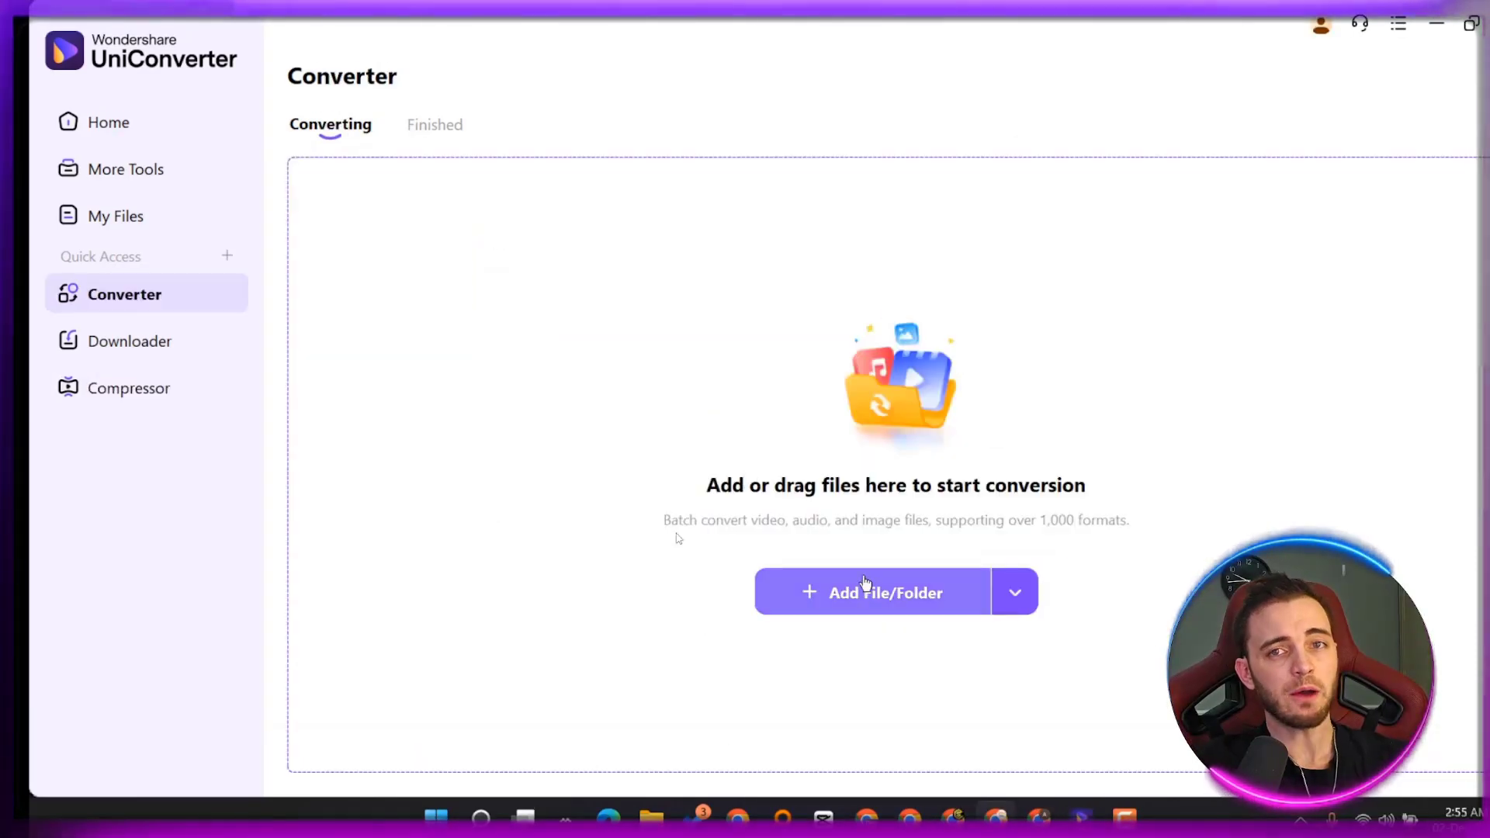
# Step: Add the raw video file to the converter
pyautogui.click(865, 582)
pyautogui.click(385, 208)
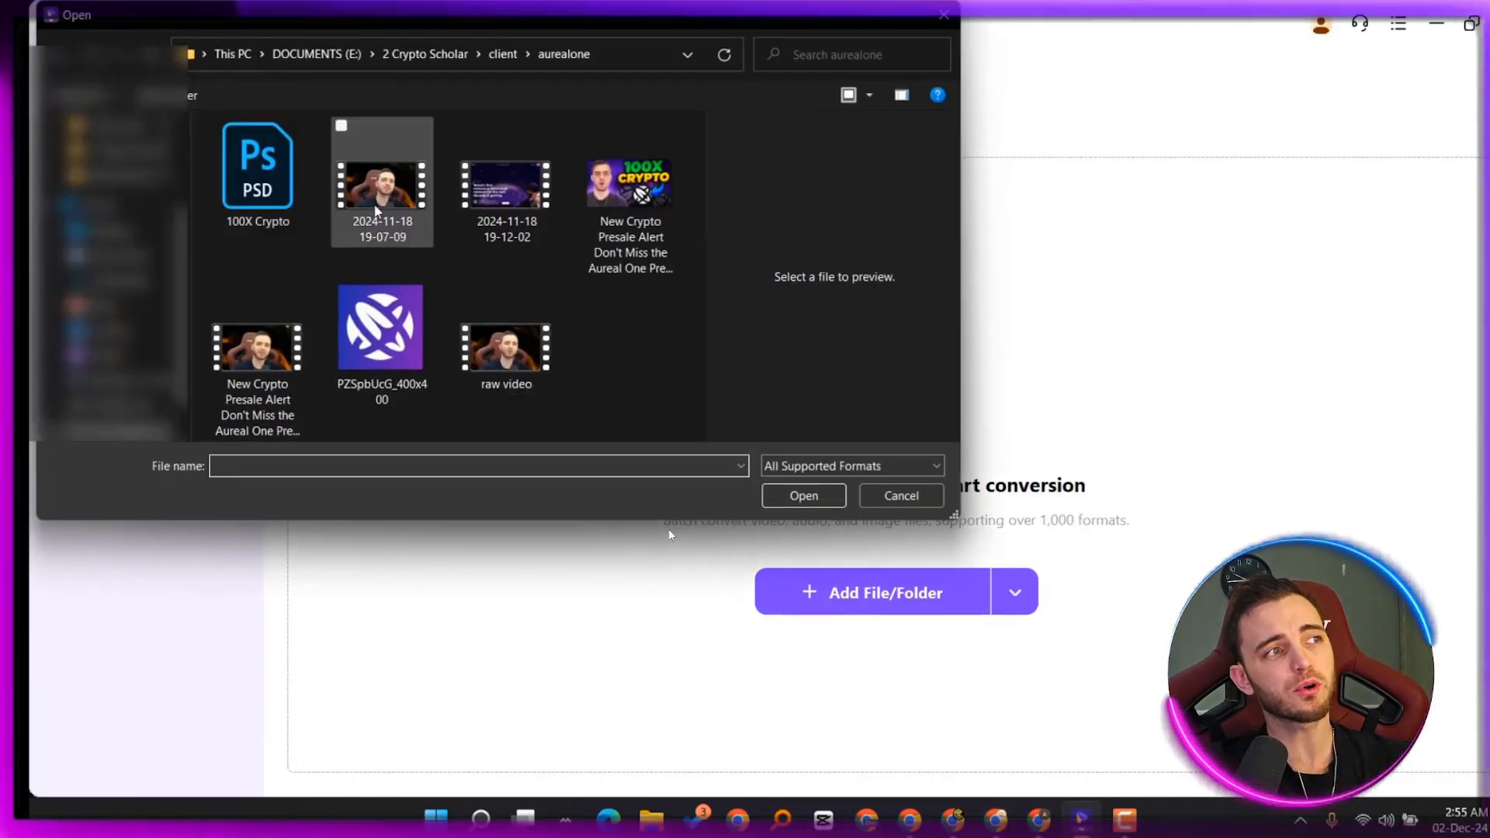
pyautogui.keyDown('ctrl'); pyautogui.click(505, 194); pyautogui.keyUp('ctrl')
pyautogui.click(497, 343)
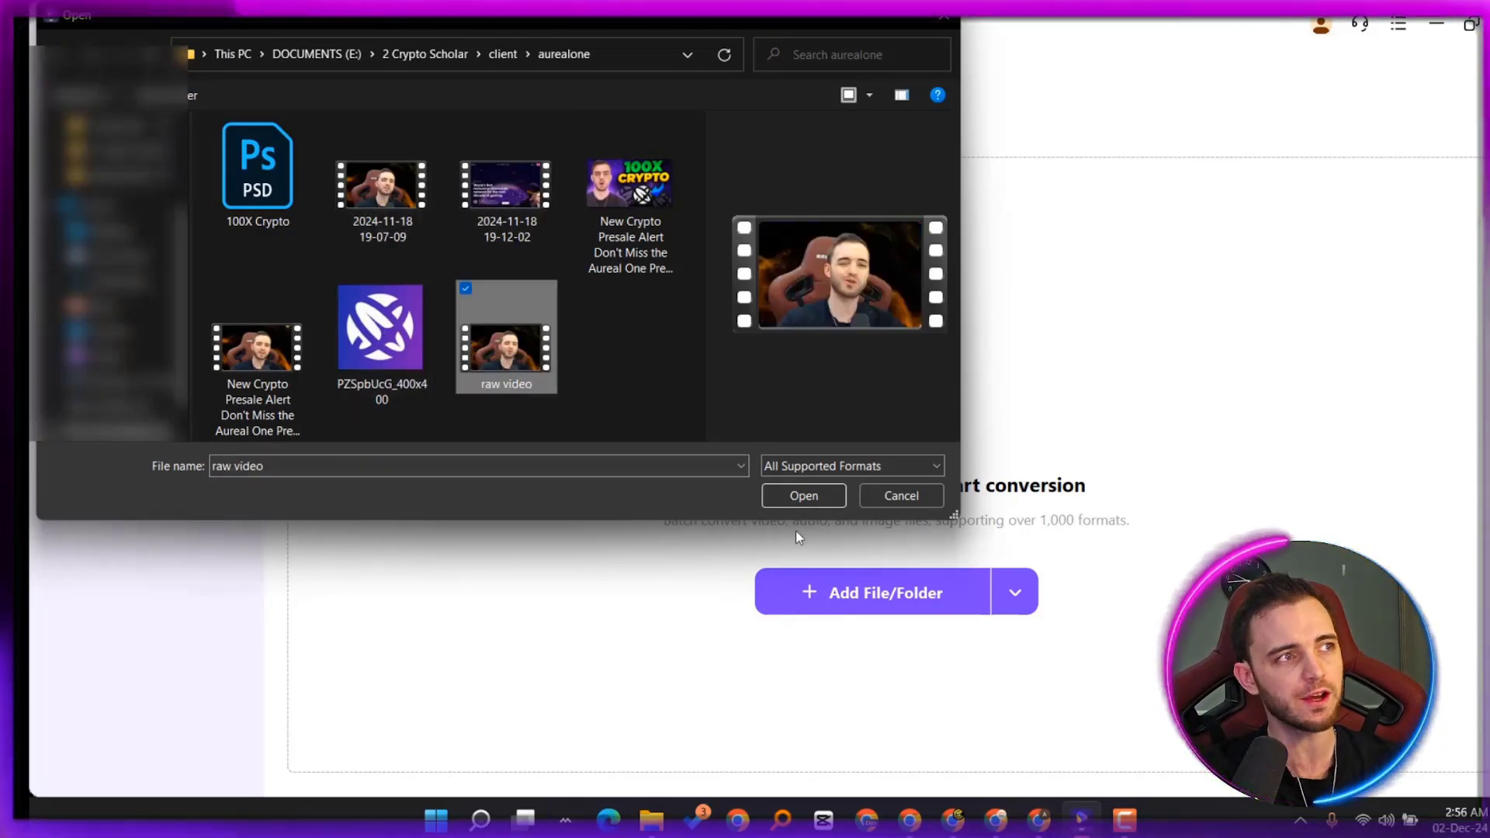
pyautogui.click(801, 499)
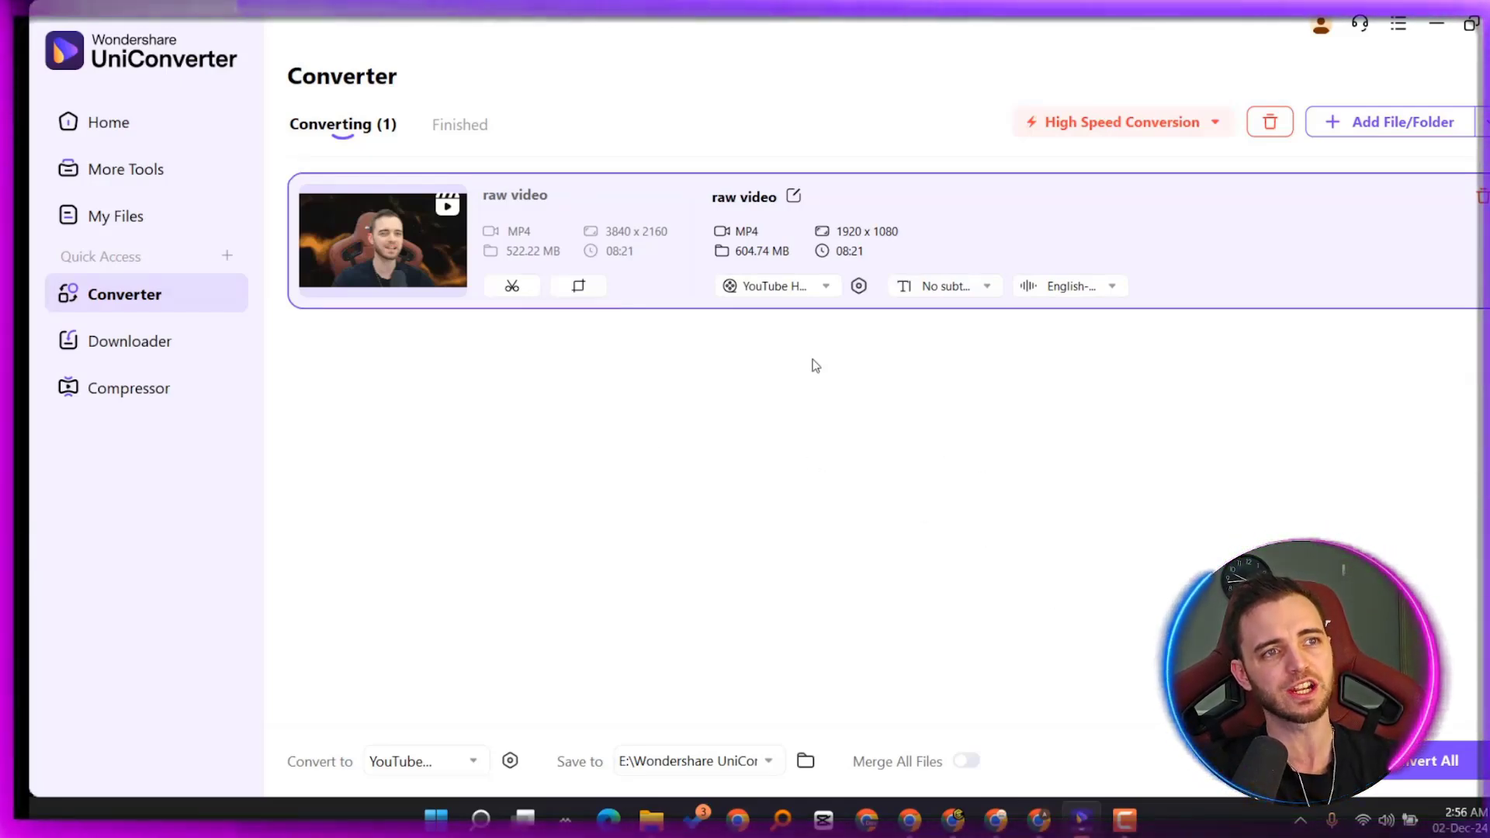
pyautogui.click(1389, 124)
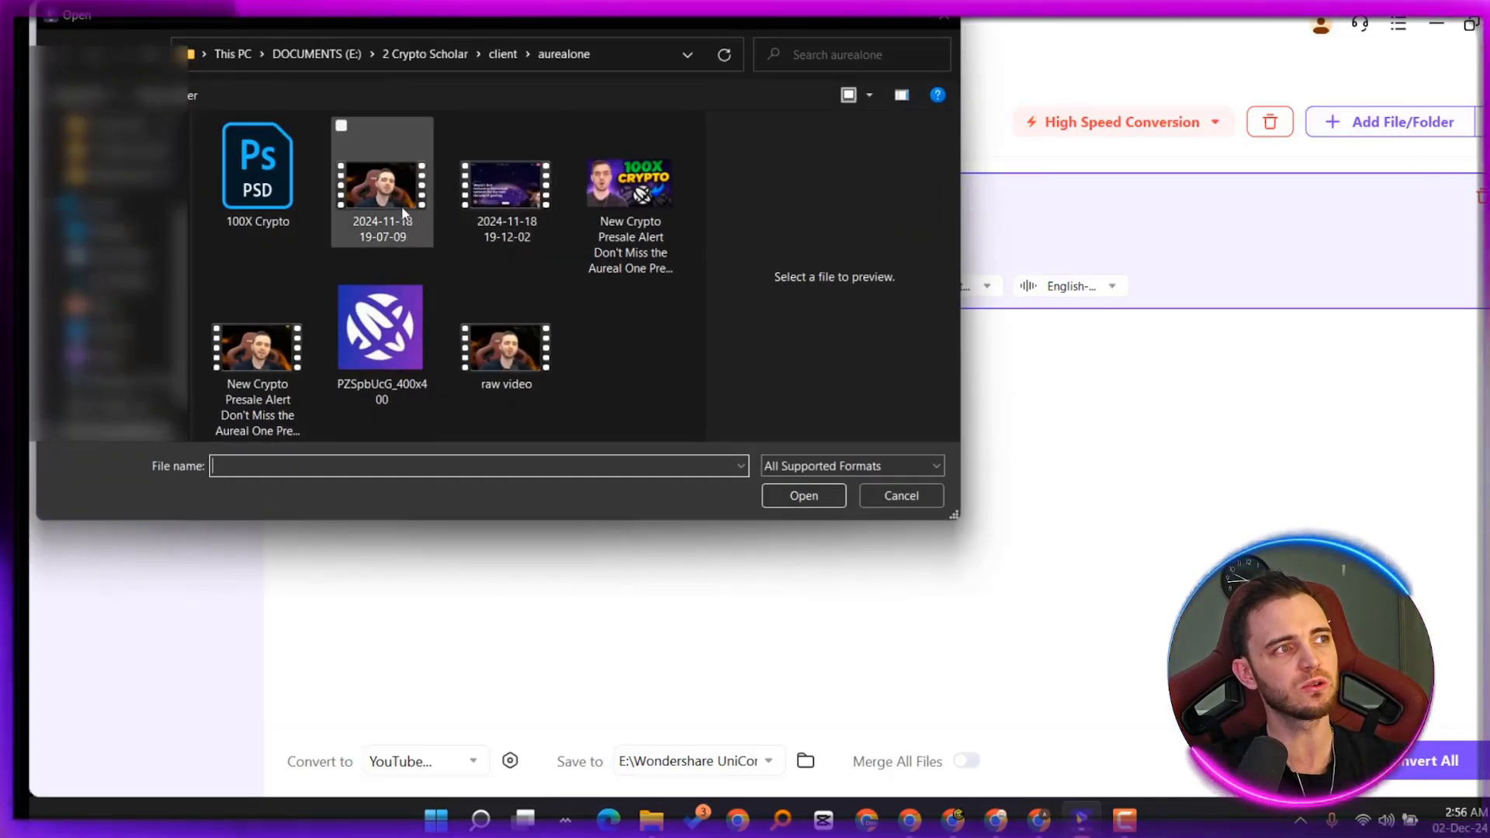
pyautogui.click(403, 213)
pyautogui.keyDown('ctrl'); pyautogui.click(505, 346); pyautogui.keyUp('ctrl')
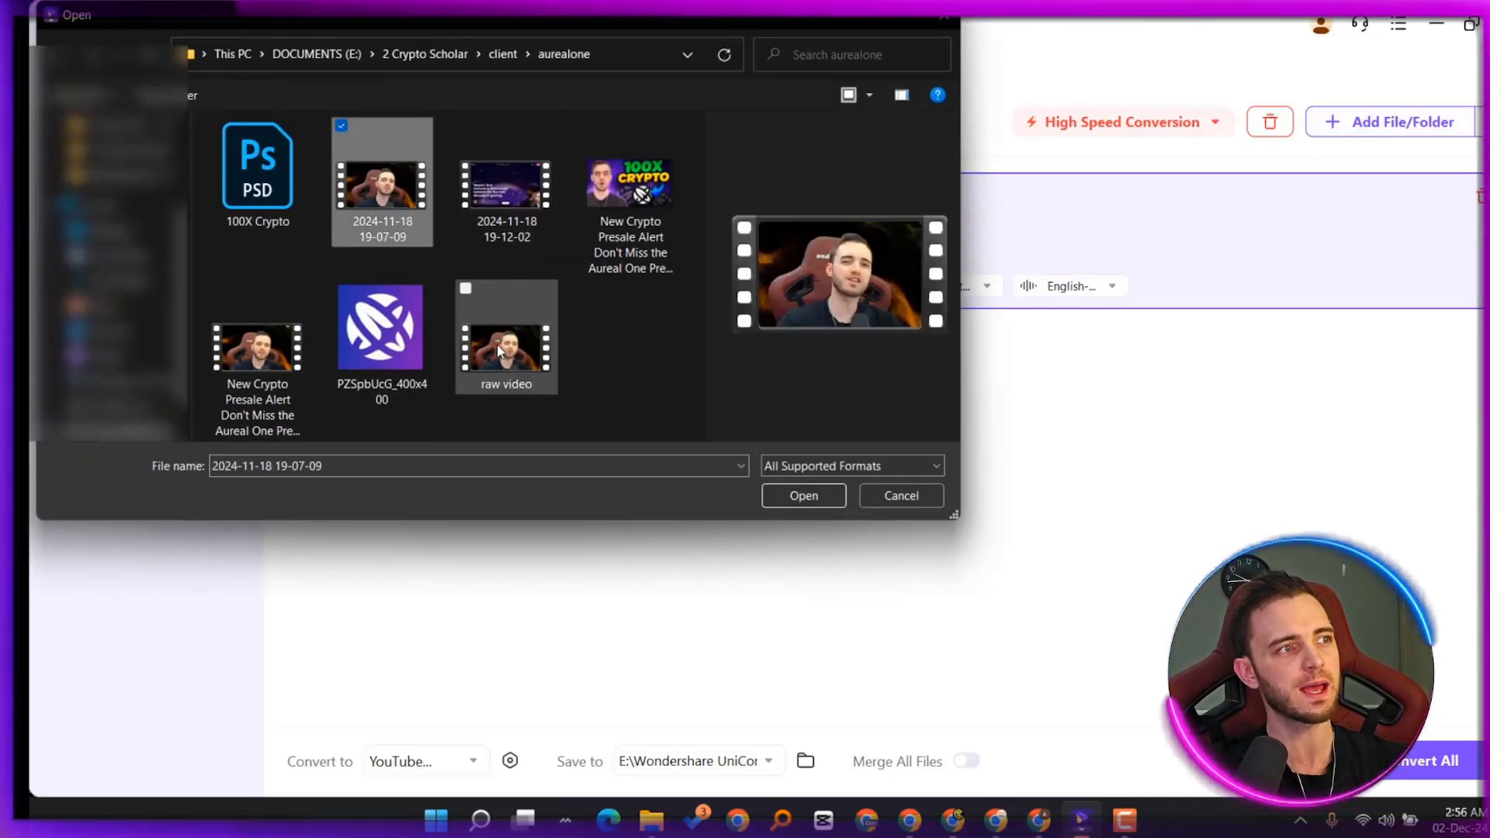
pyautogui.click(793, 494)
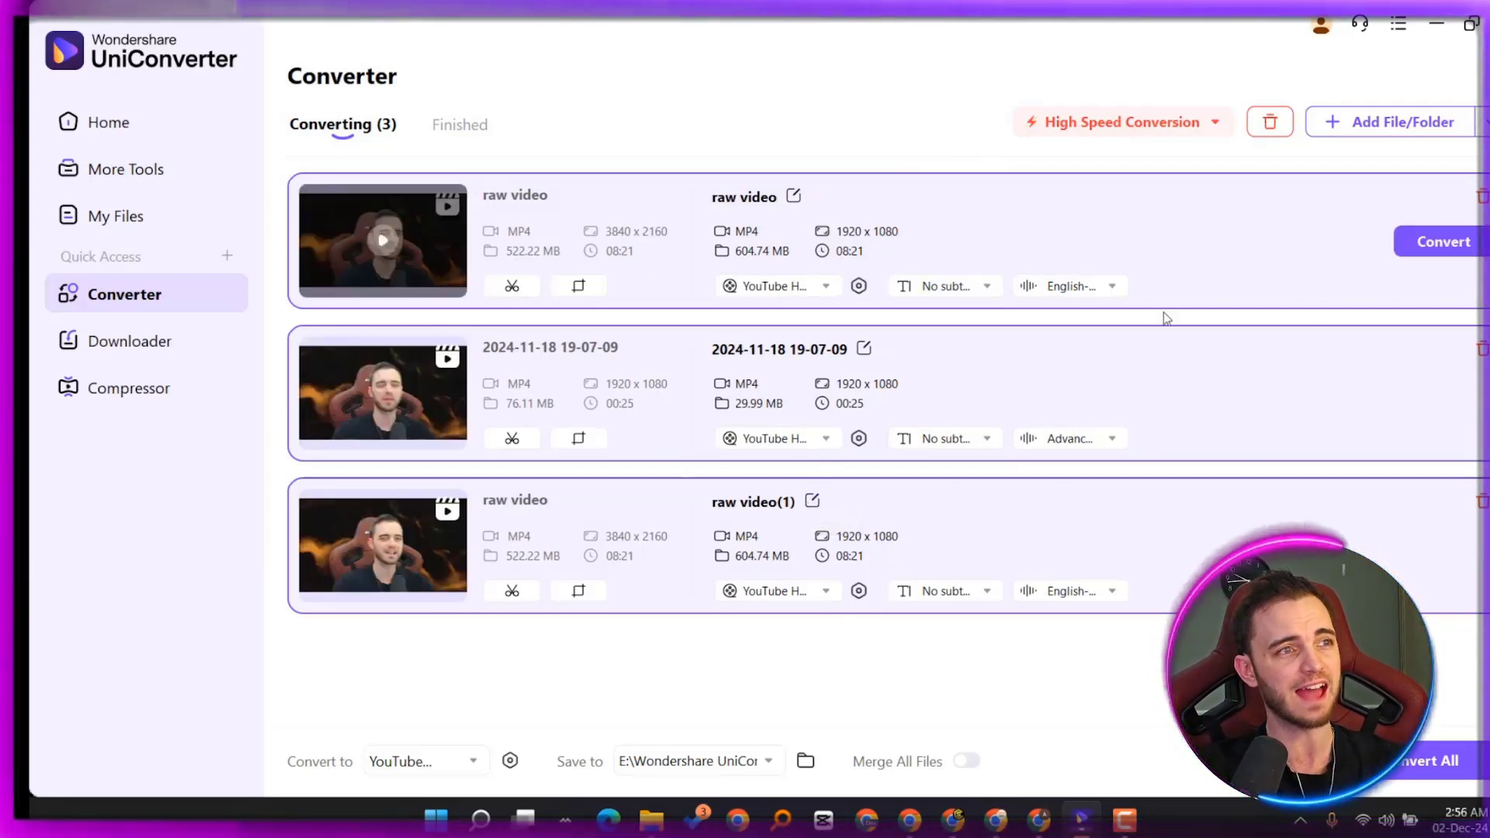
# Step: Convert all three queued videos to 1920 x 1080 MP4
pyautogui.moveTo(1137, 146)
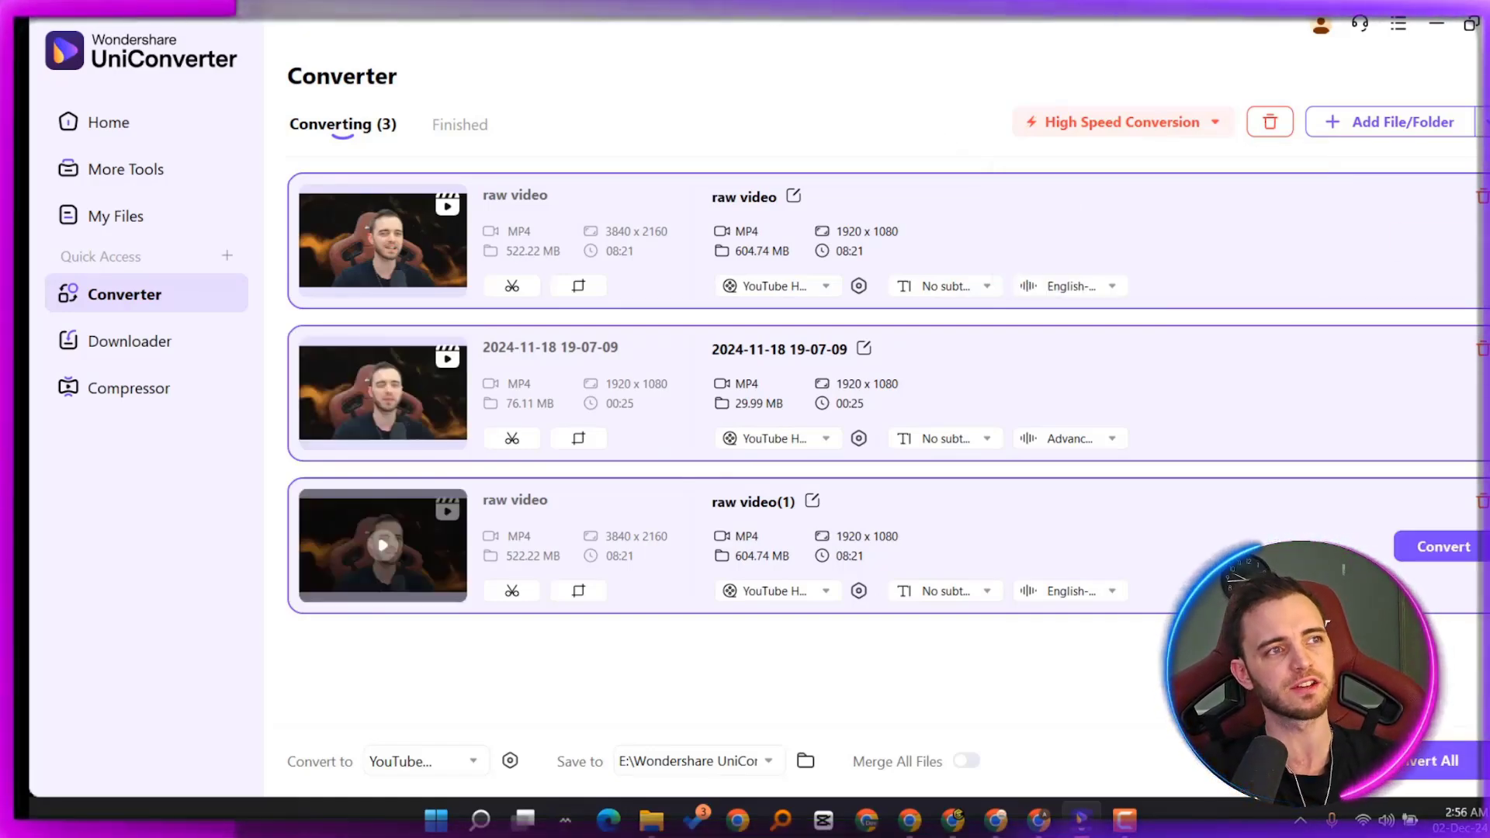
pyautogui.click(1431, 762)
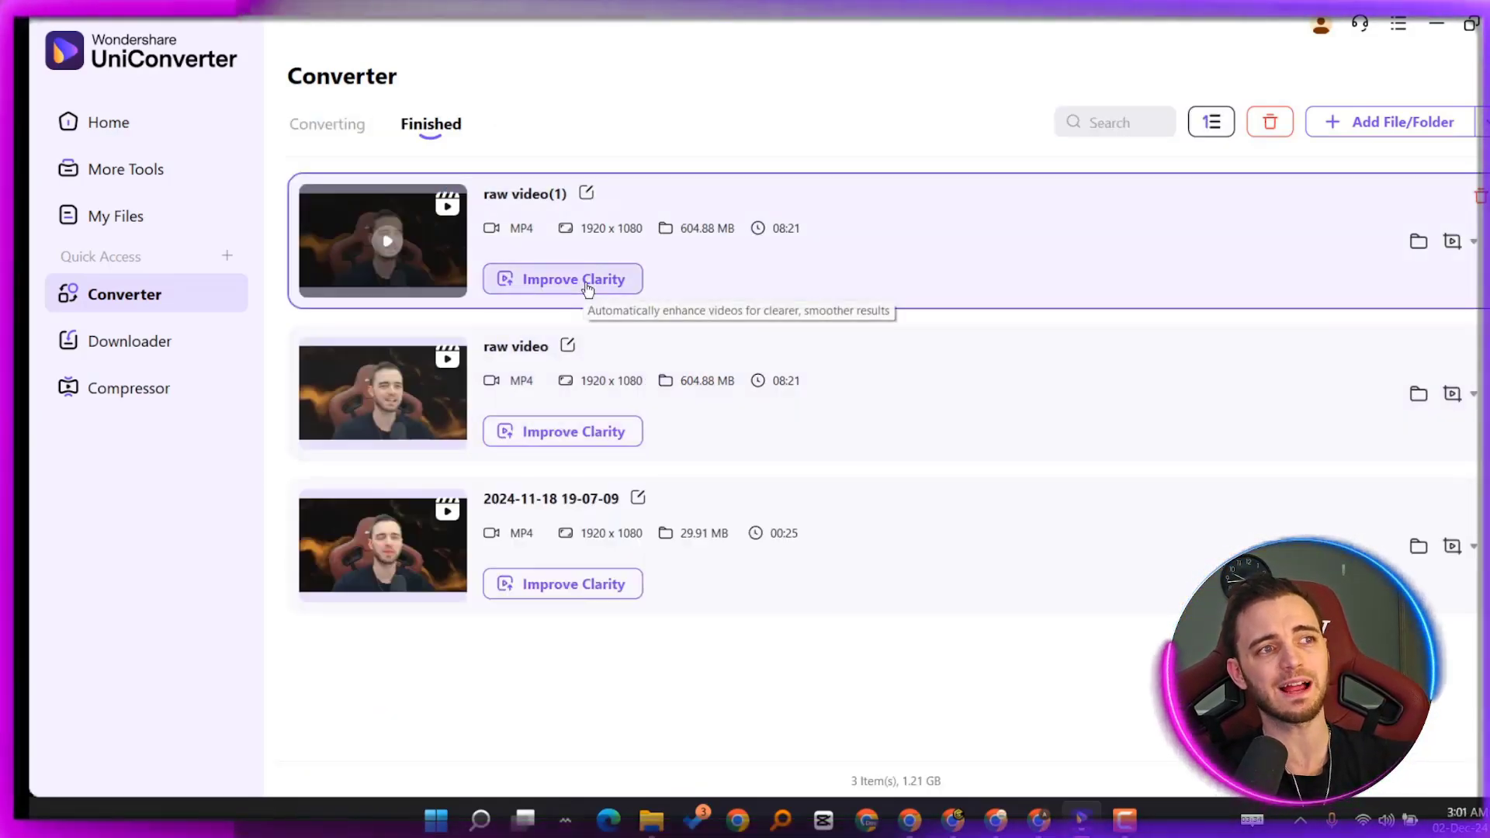
# Step: Preview Improve Clarity on raw video(1) beside the original, then pause playback
pyautogui.click(588, 286)
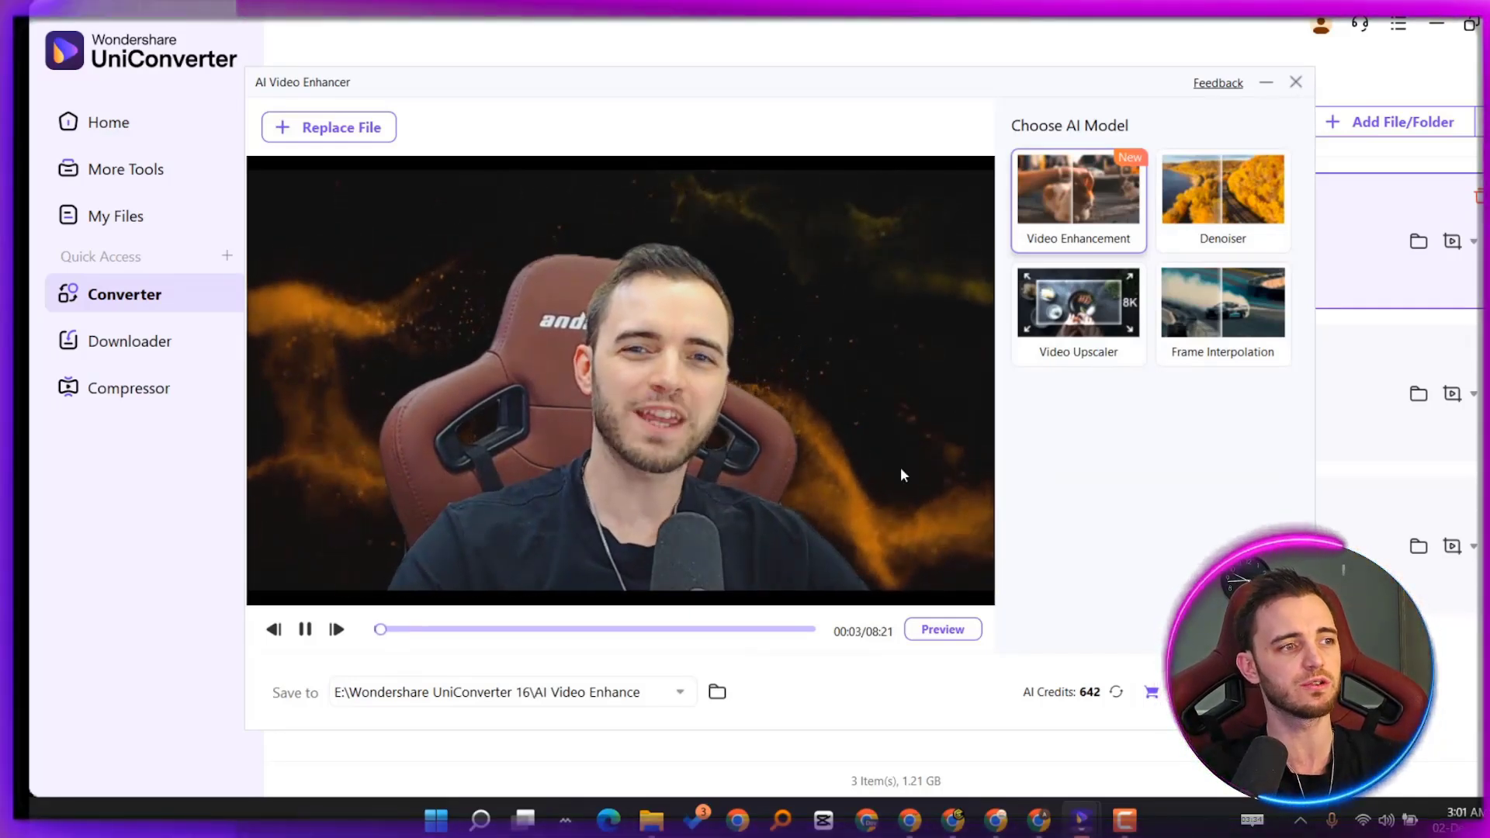
pyautogui.click(956, 635)
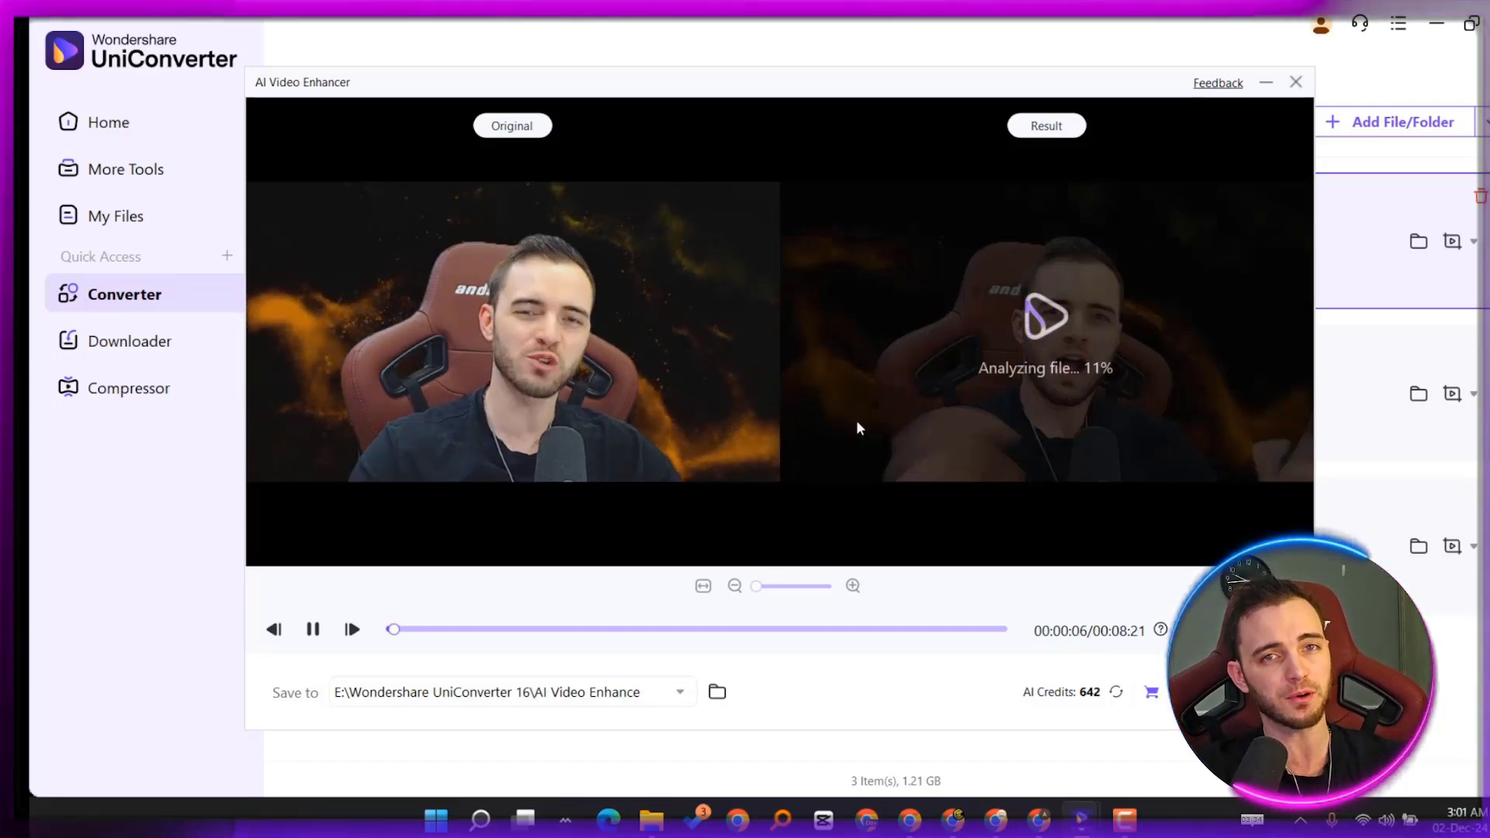
pyautogui.click(313, 628)
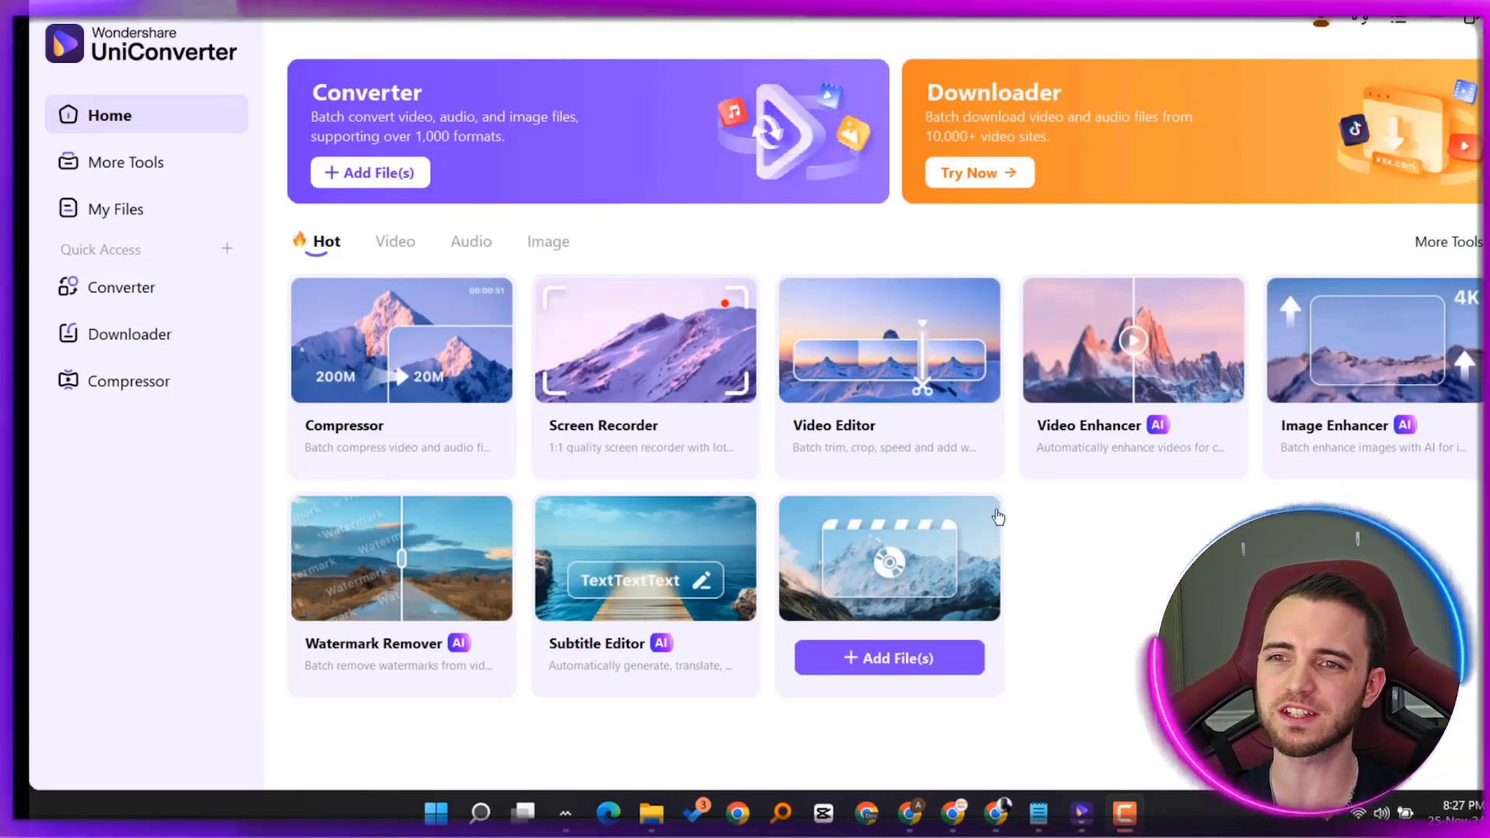
# Step: Set up a custom Screen Recorder capture area covering the webpage
pyautogui.click(623, 356)
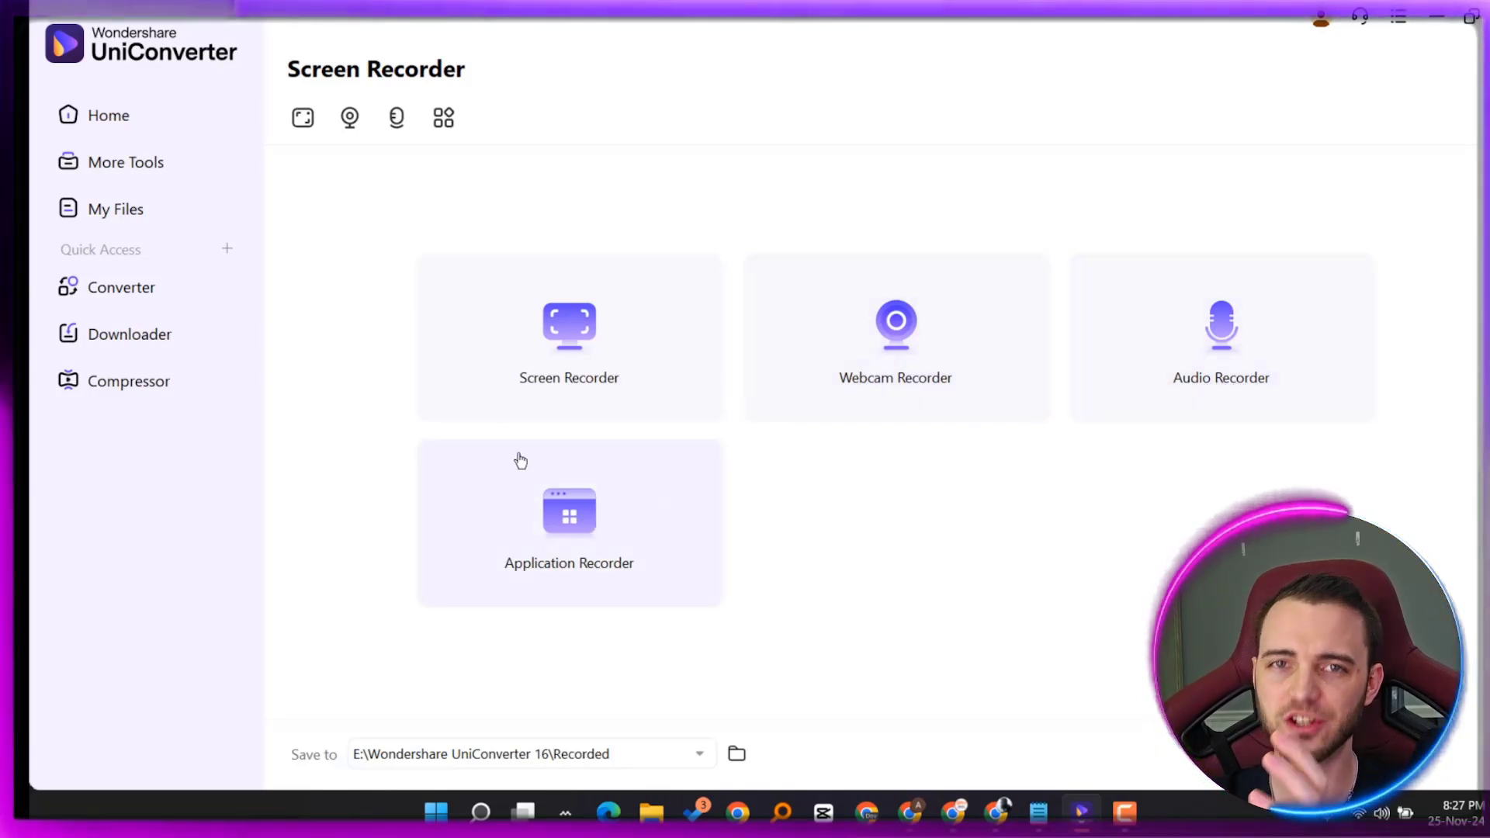
pyautogui.click(596, 368)
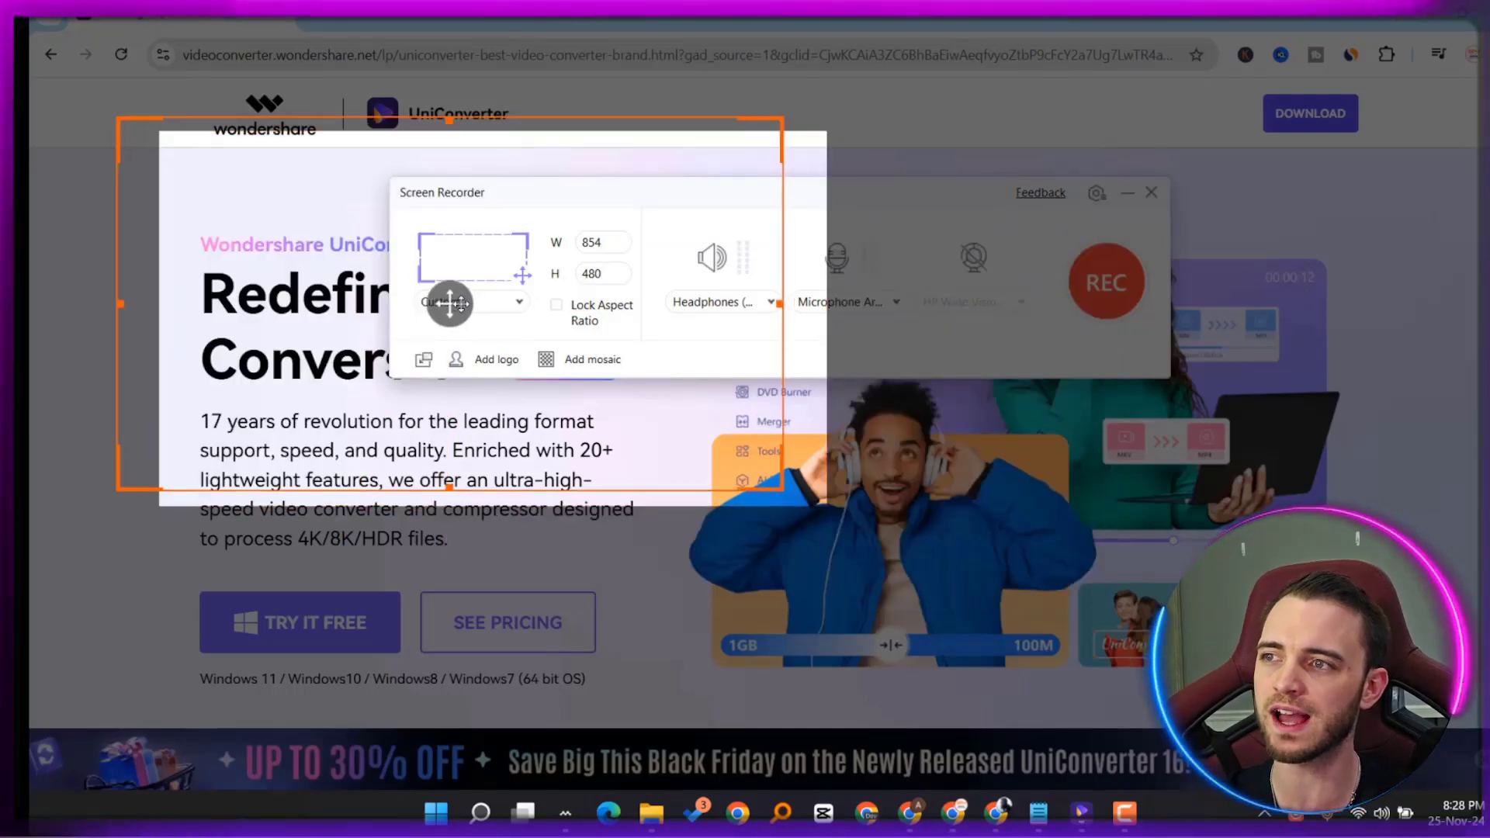
pyautogui.moveTo(449, 304); pyautogui.dragTo(367, 264)
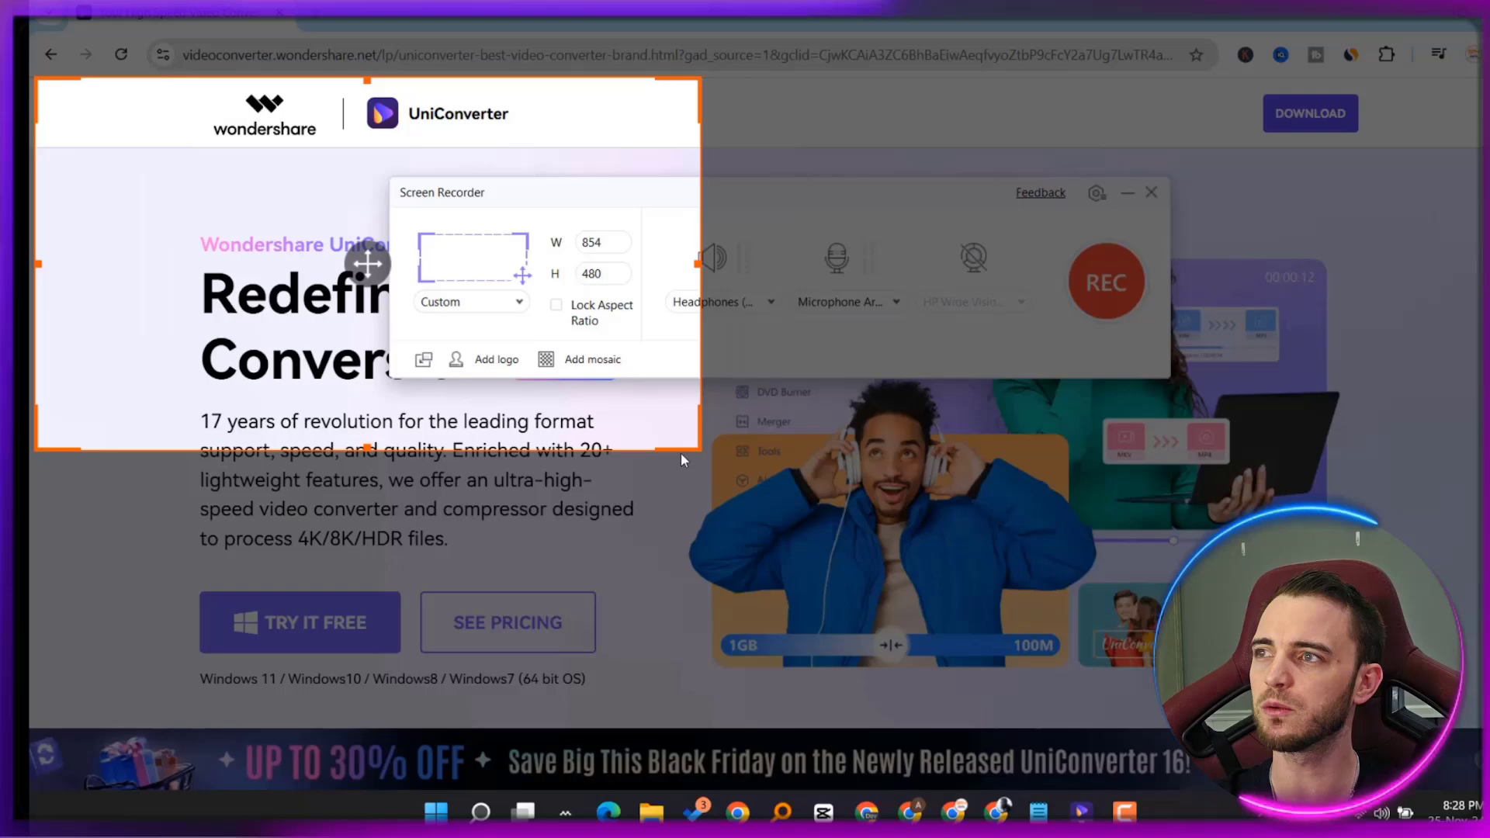
pyautogui.moveTo(700, 448); pyautogui.dragTo(1475, 726)
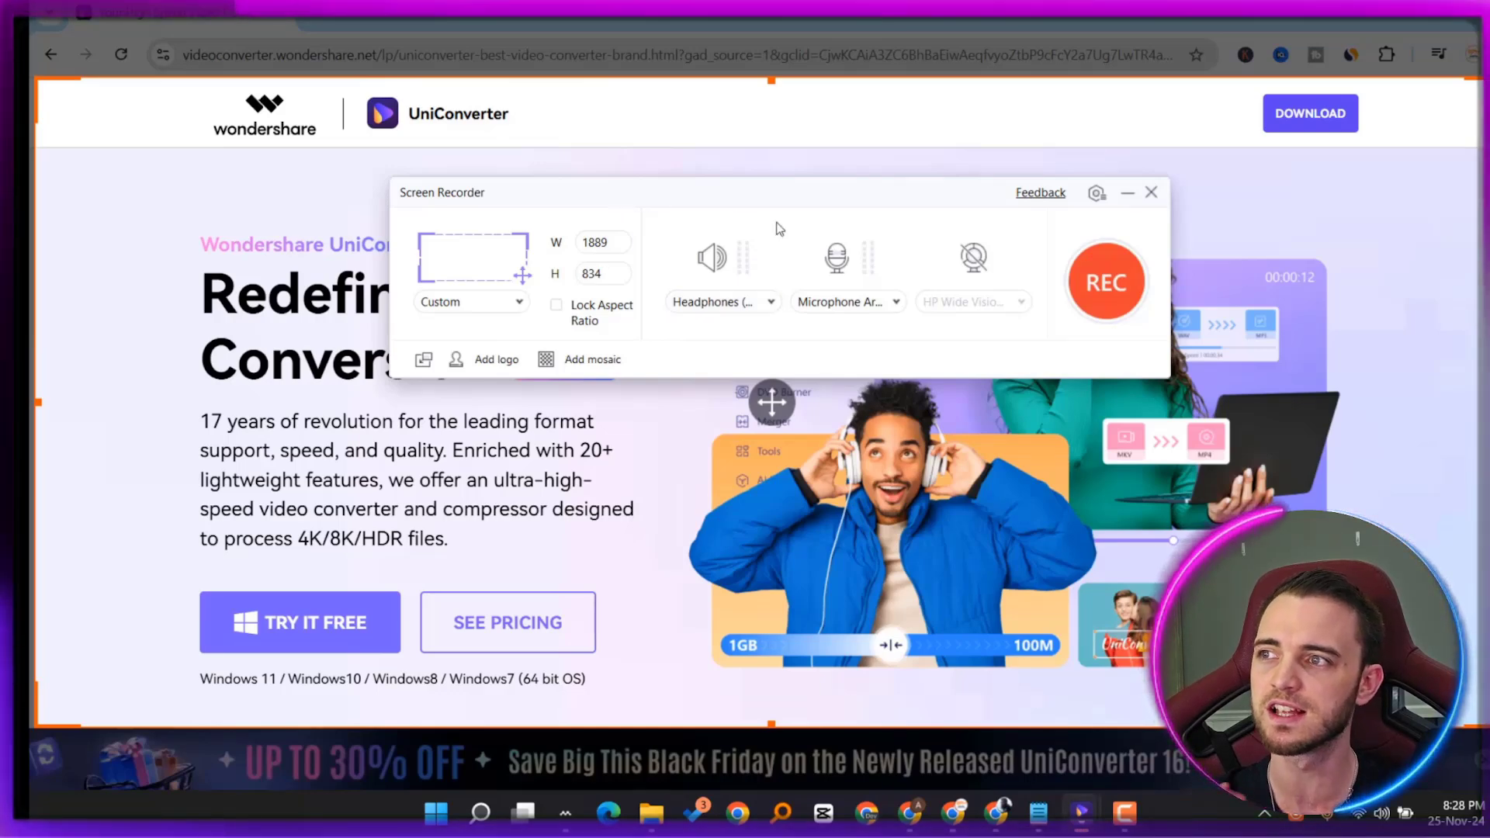
pyautogui.moveTo(631, 192); pyautogui.dragTo(742, 190)
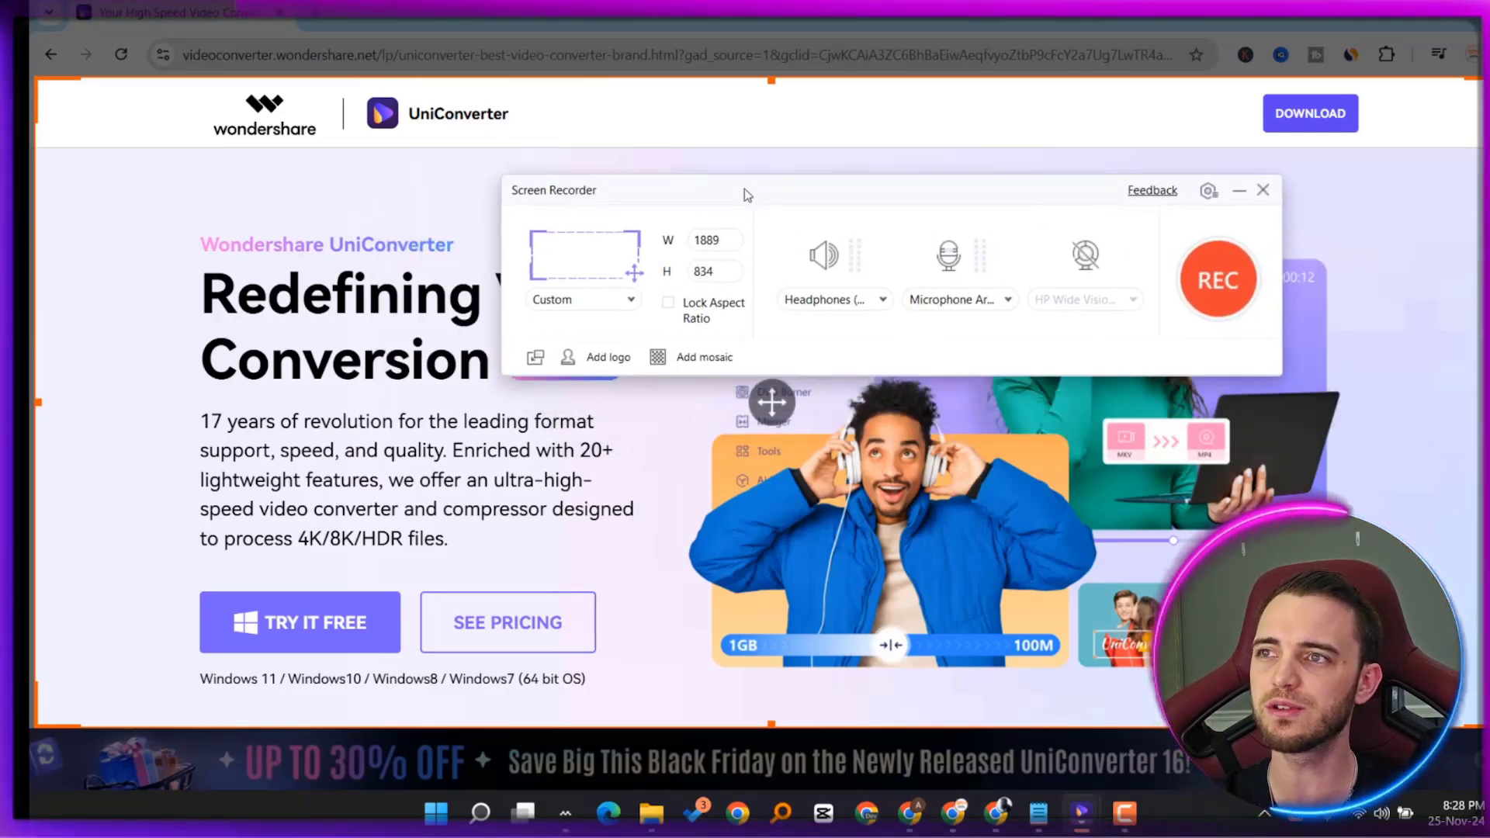
pyautogui.click(575, 303)
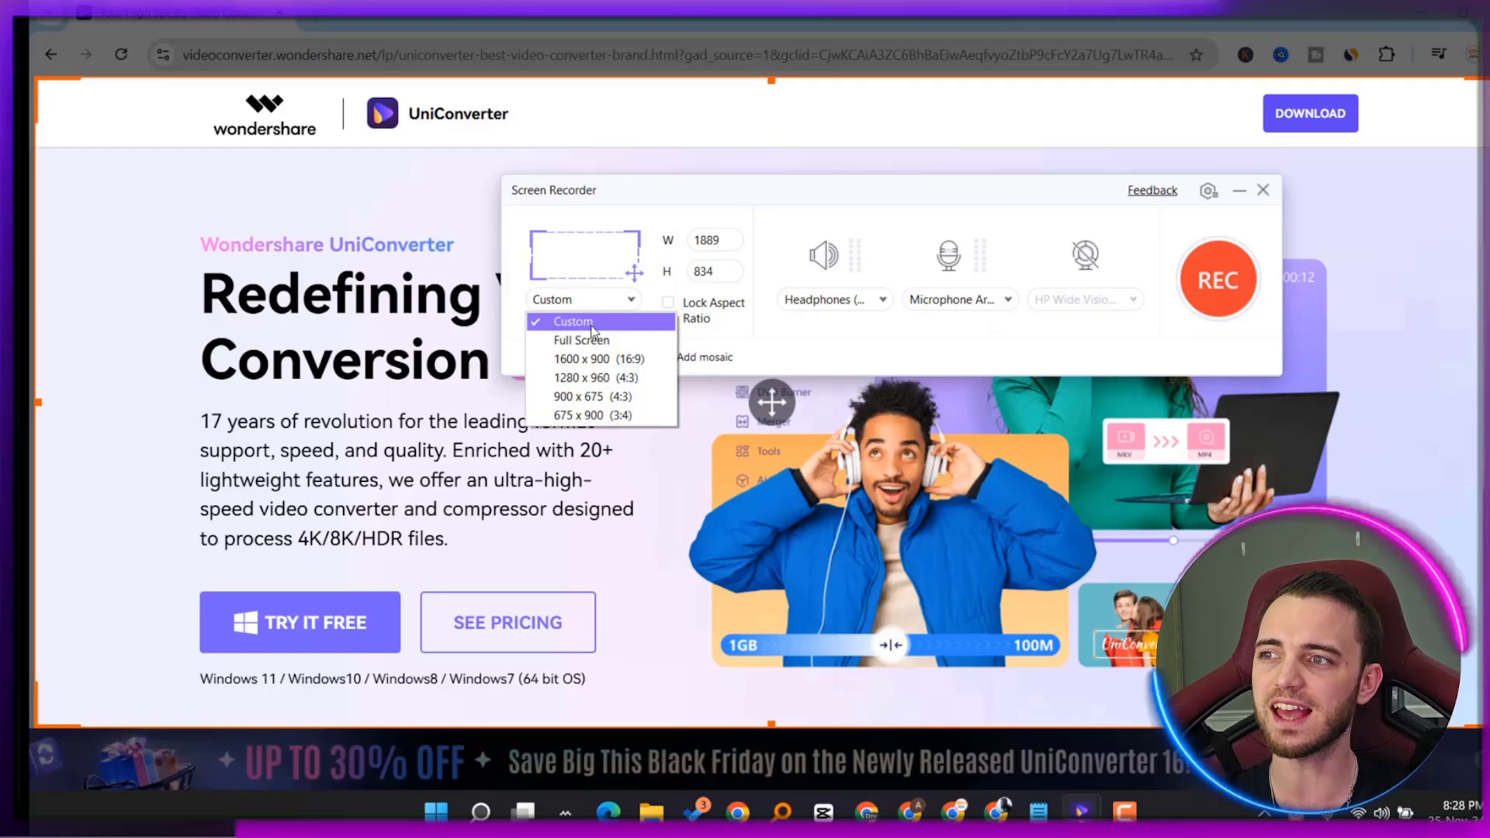
pyautogui.click(592, 326)
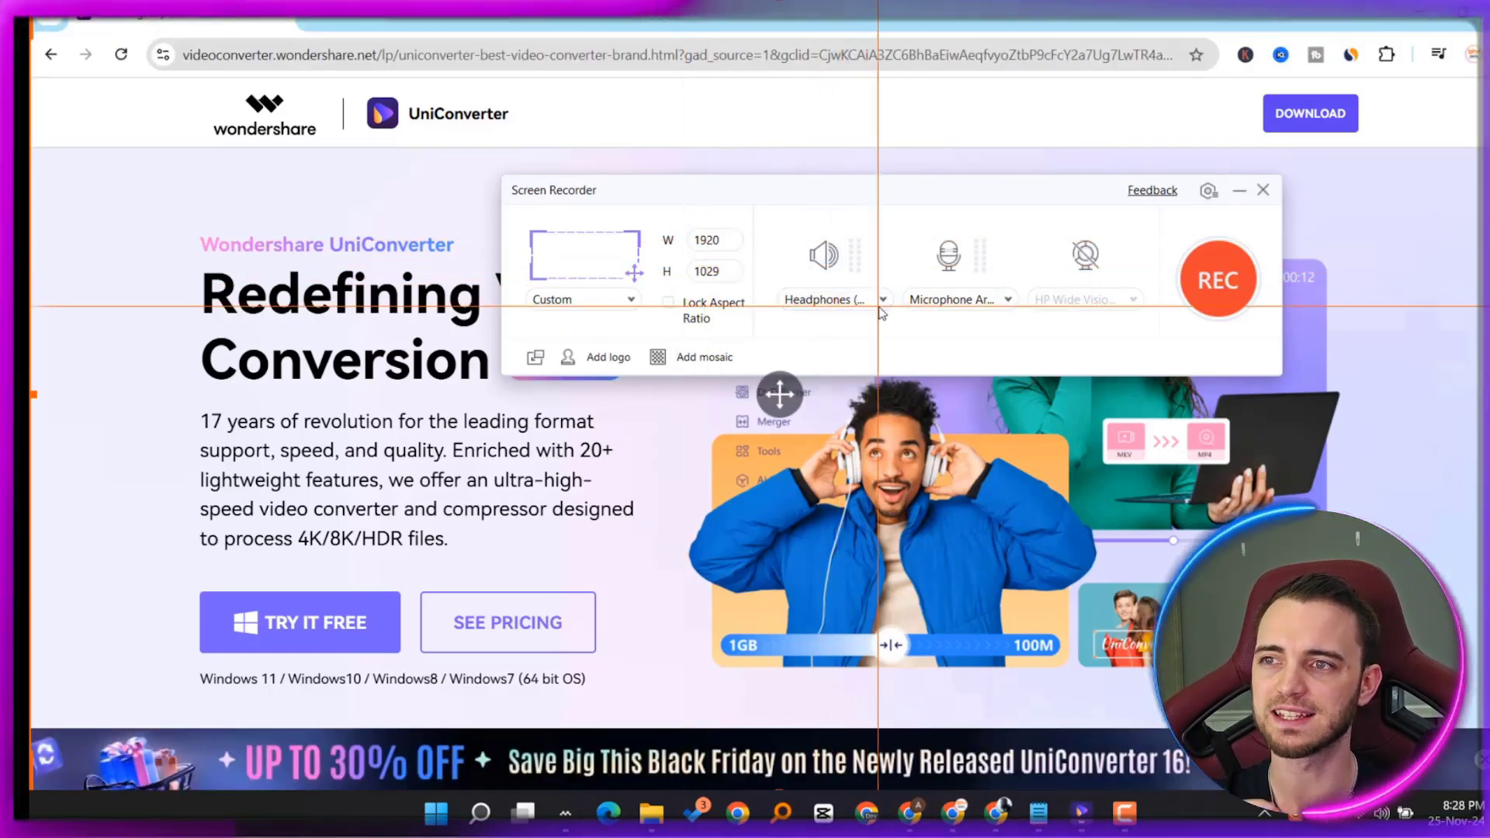
# Step: Review the available speaker output and microphone devices
pyautogui.click(853, 299)
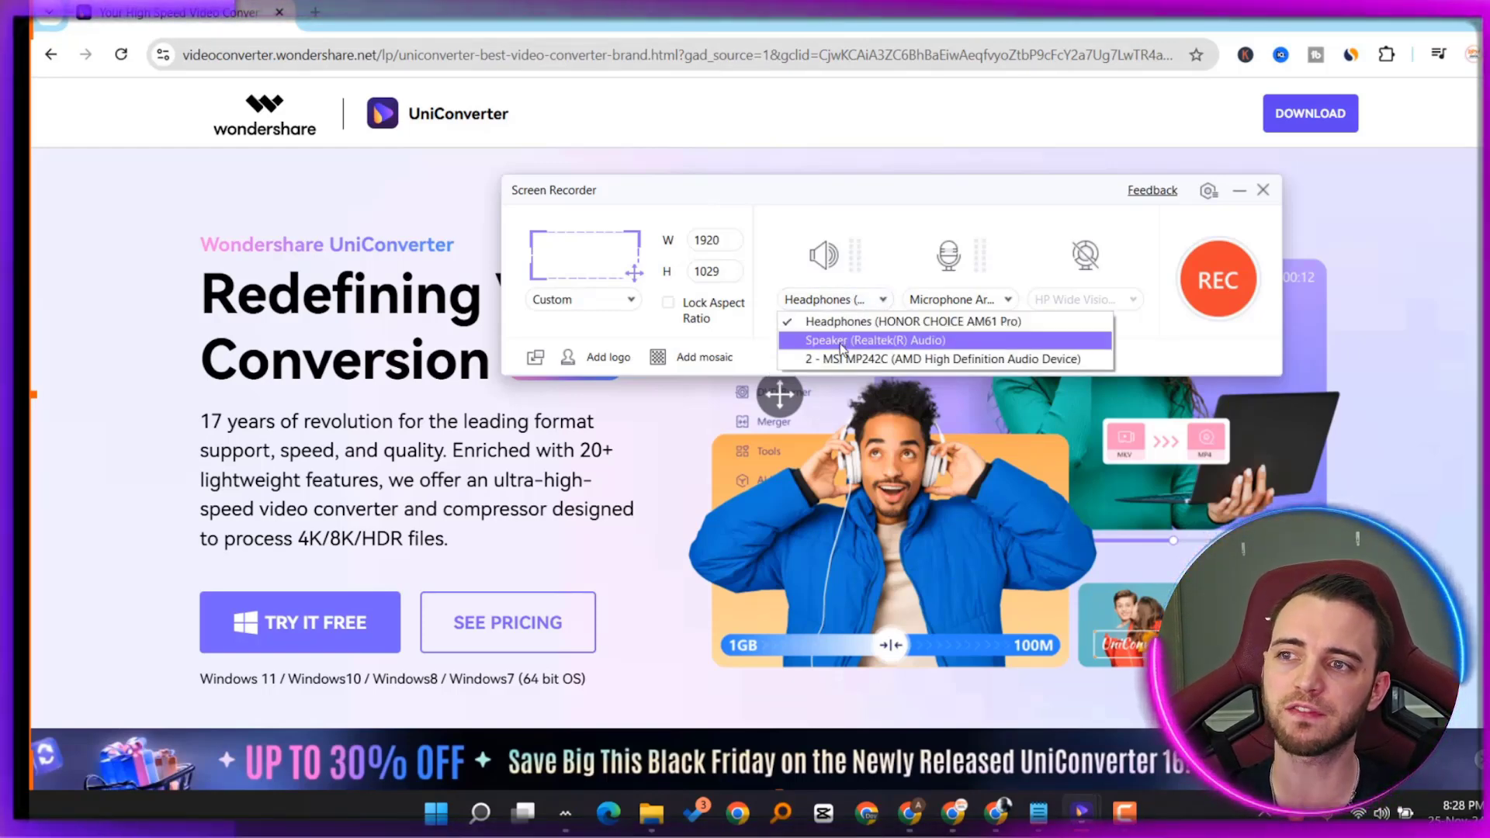
pyautogui.click(997, 296)
pyautogui.click(963, 299)
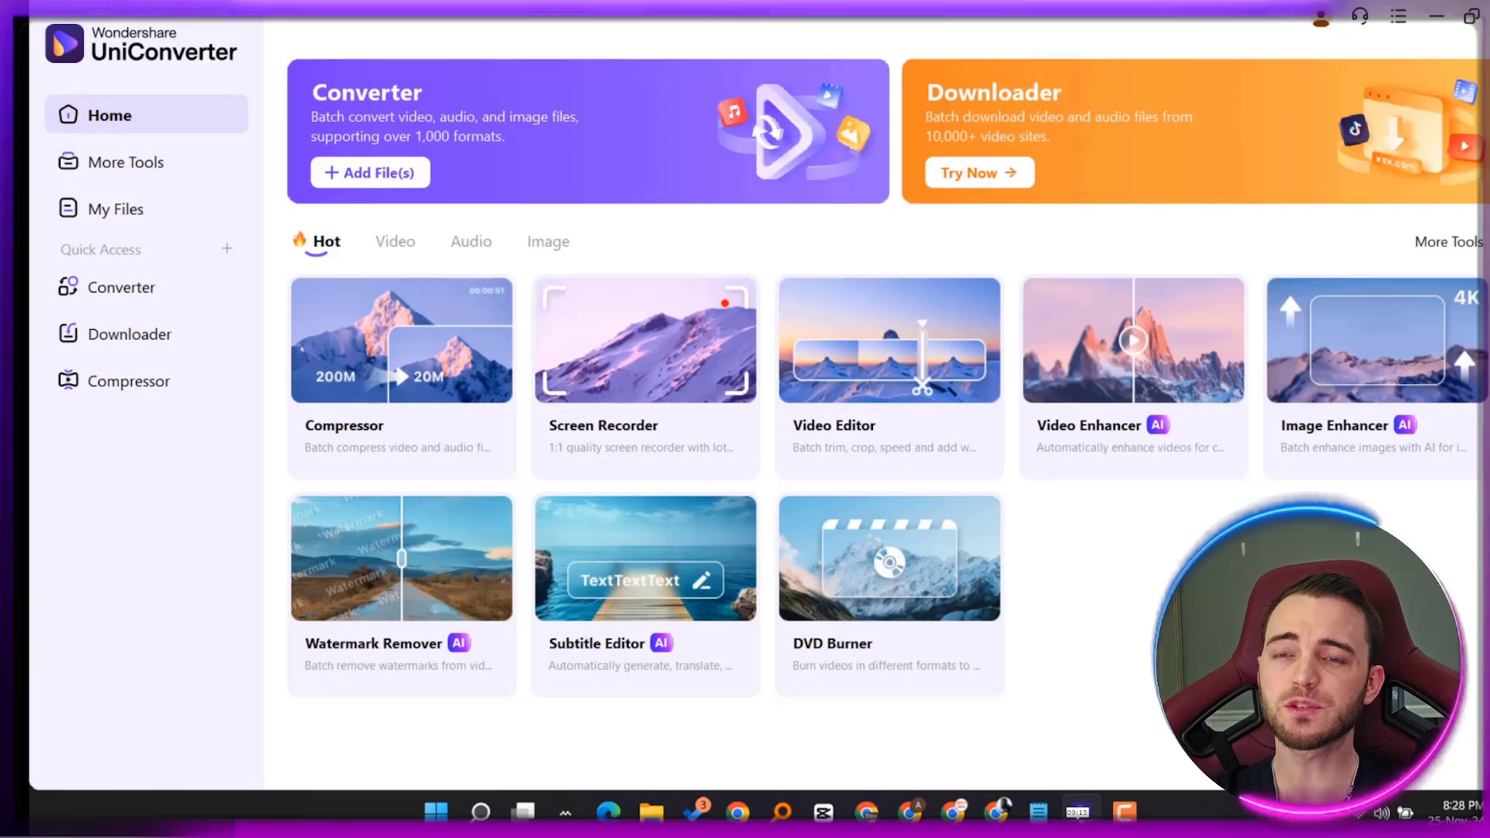
pyautogui.moveTo(956, 388)
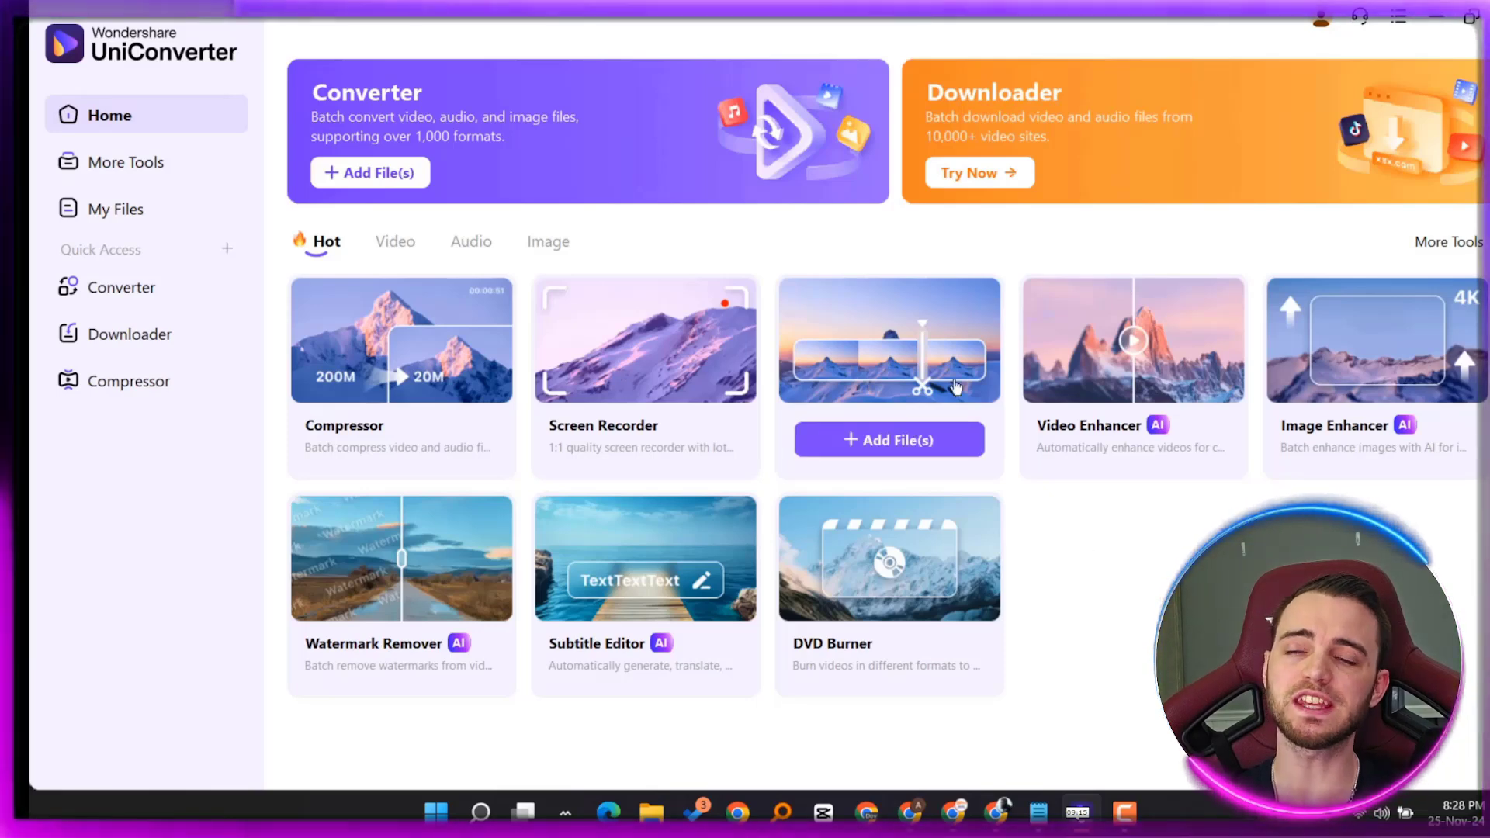
pyautogui.click(866, 372)
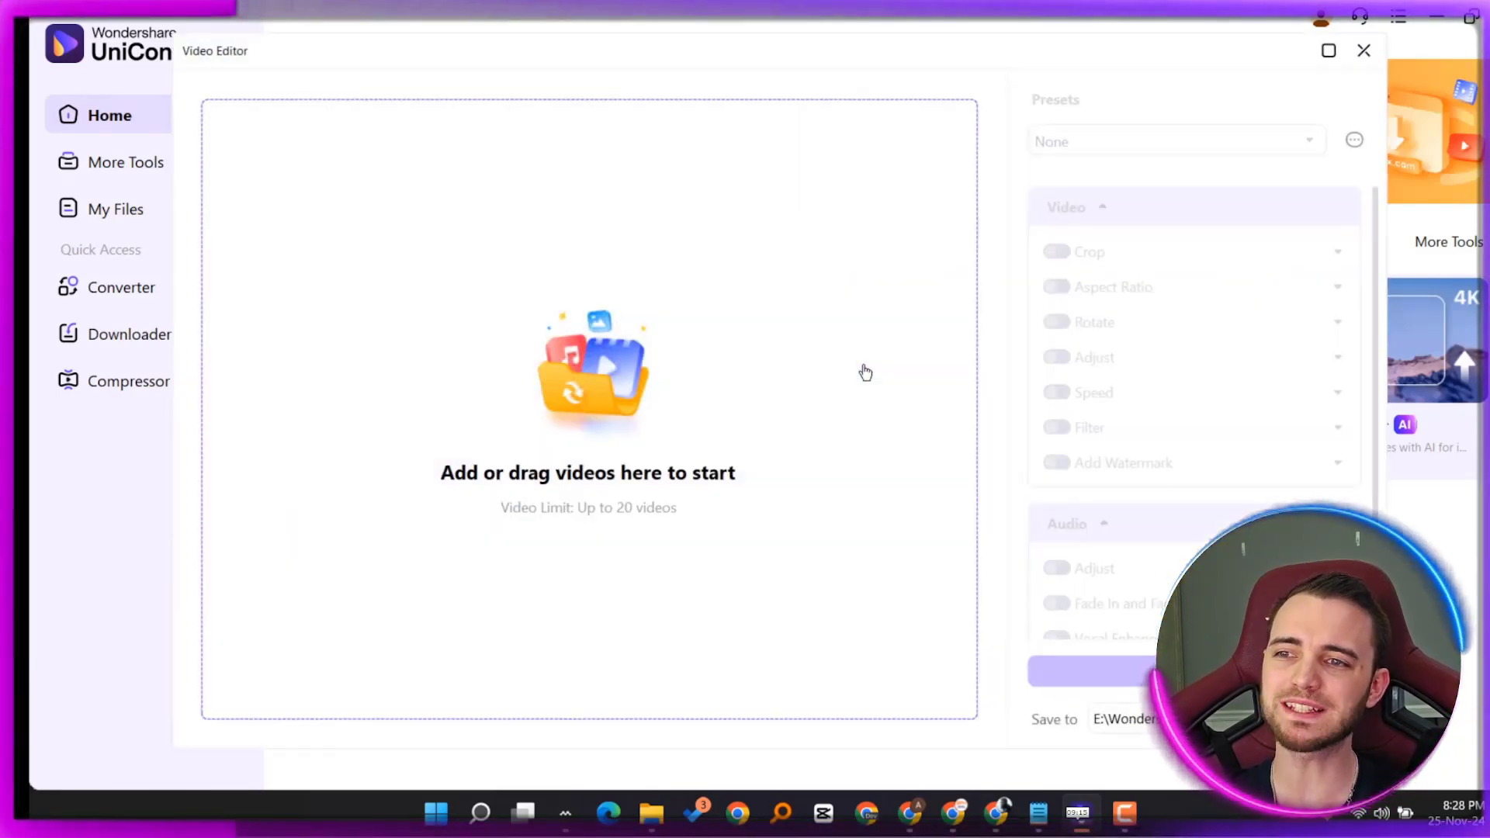
pyautogui.click(588, 423)
pyautogui.doubleClick(426, 252)
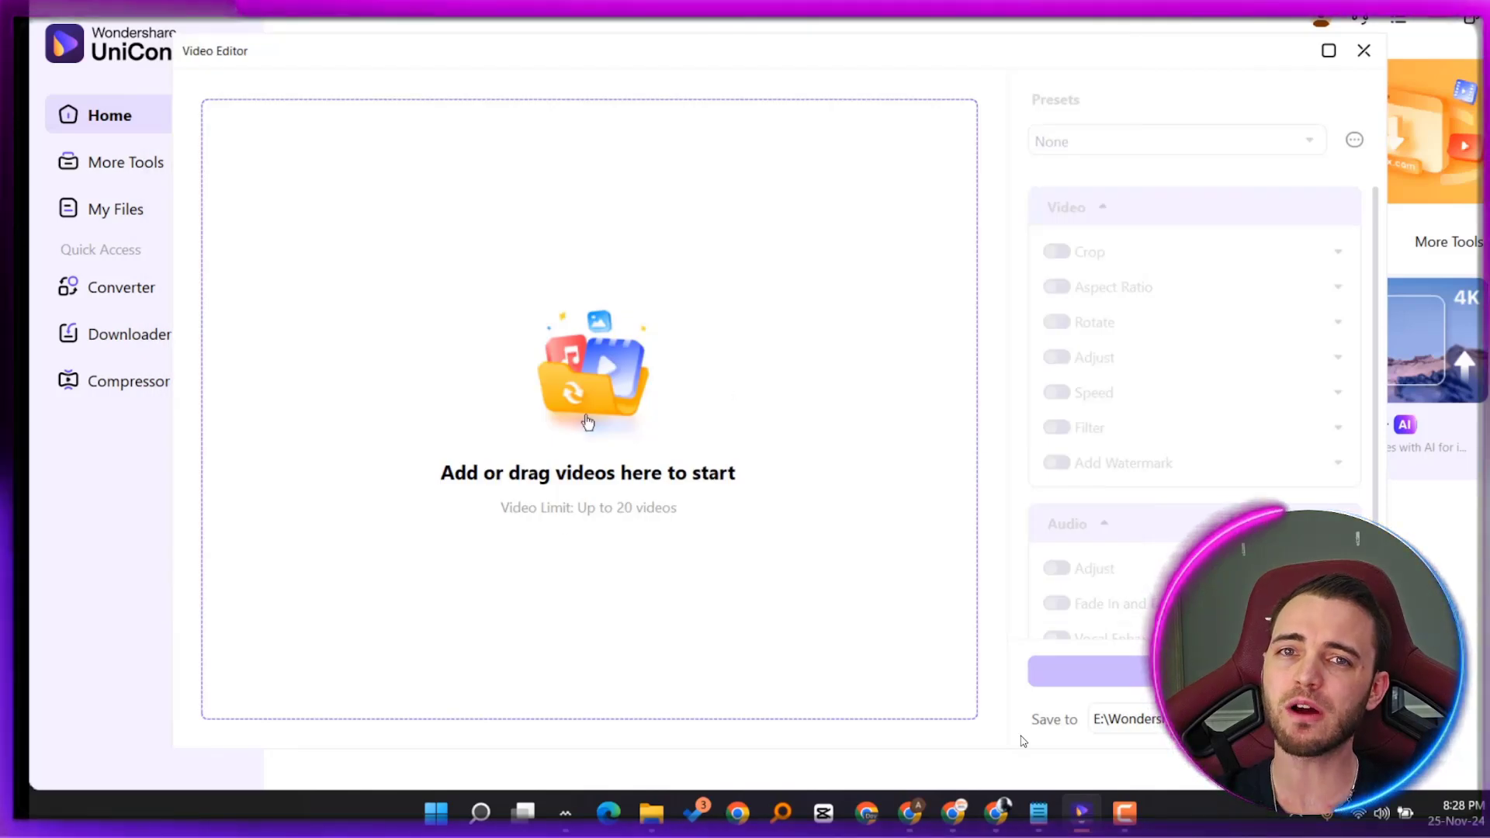
pyautogui.click(588, 422)
pyautogui.click(427, 256)
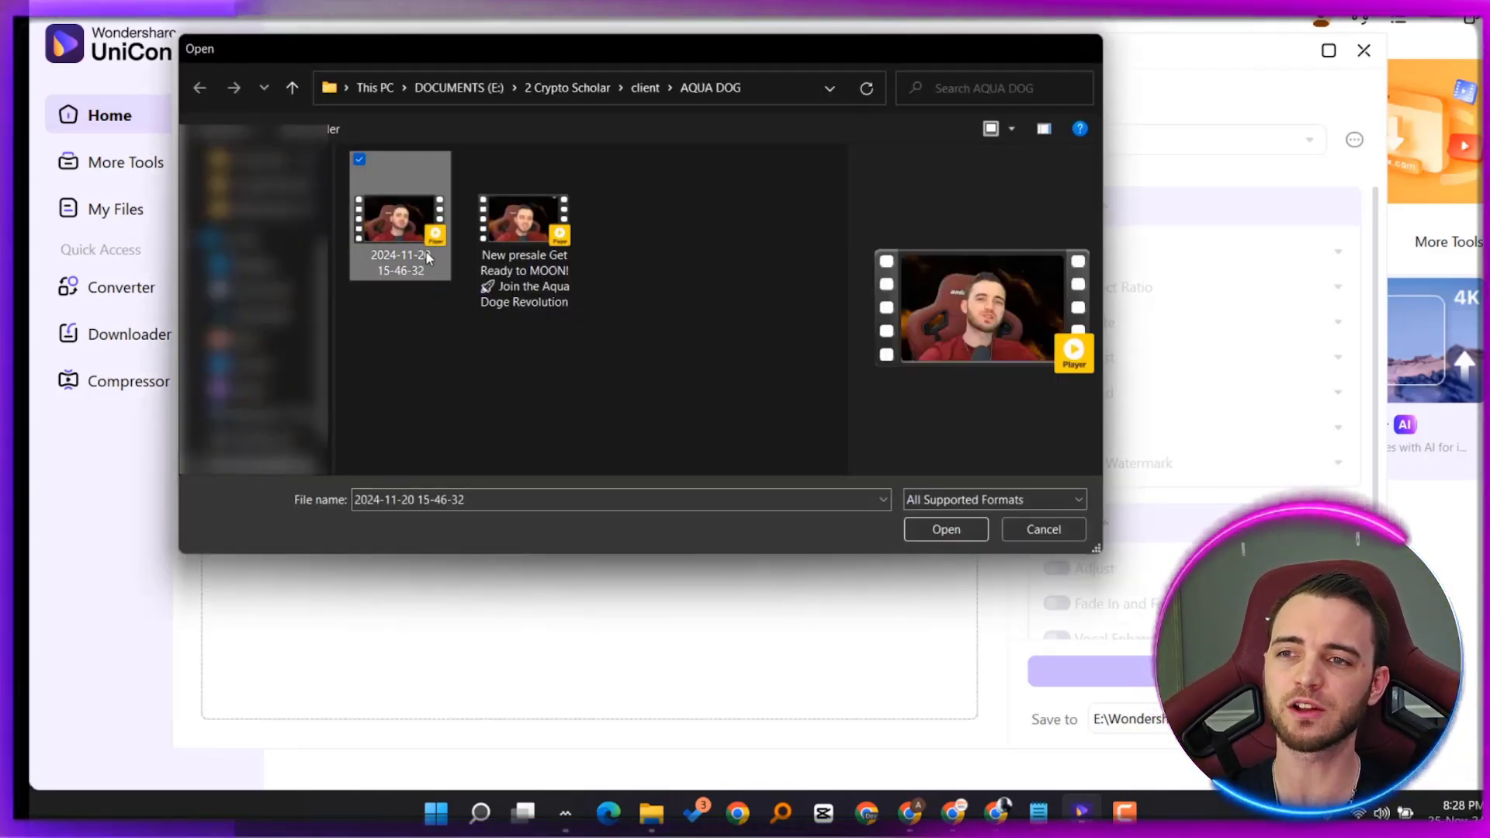
pyautogui.doubleClick(426, 256)
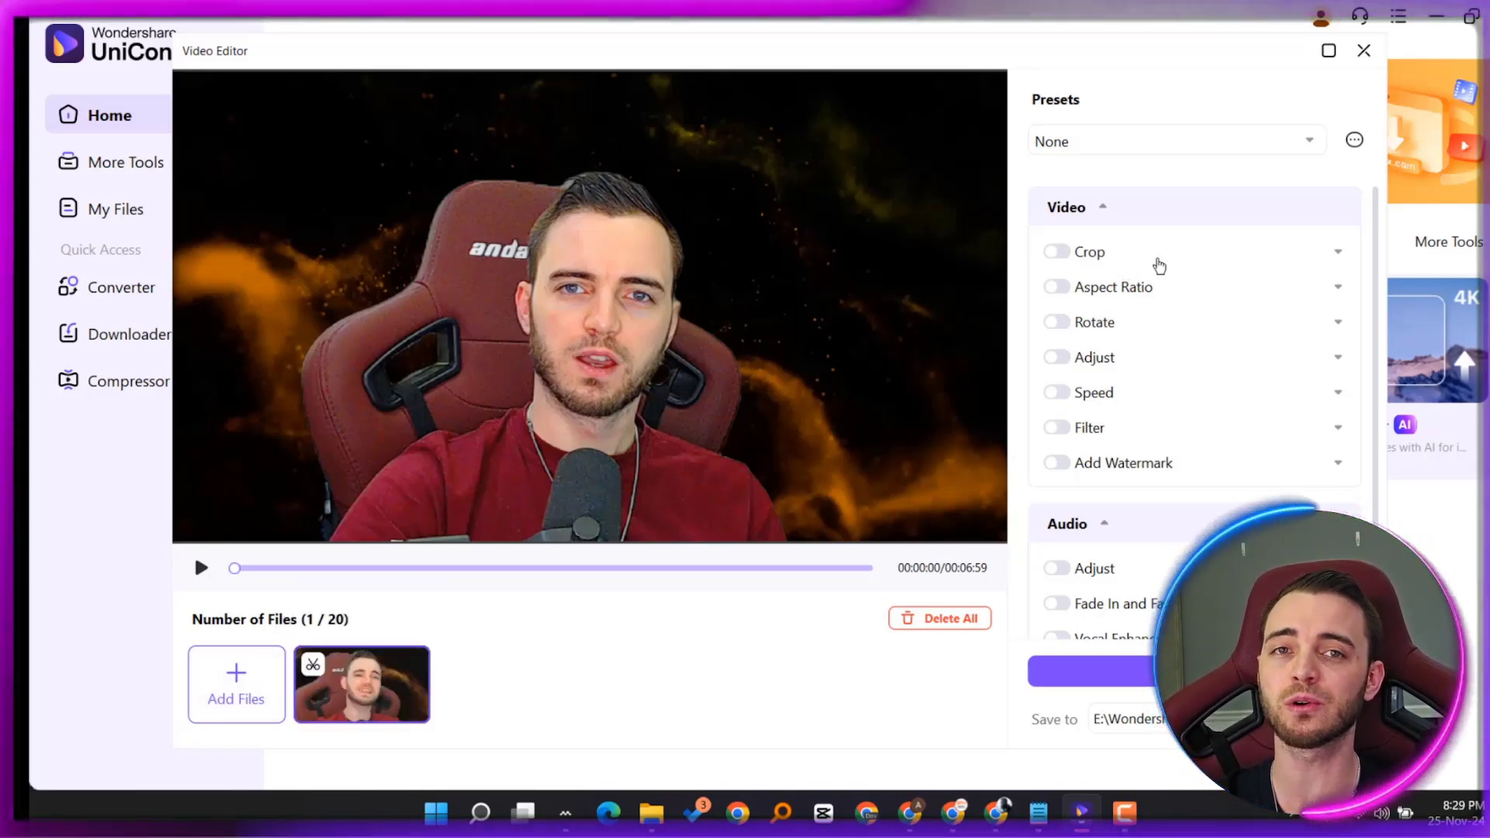
# Step: Set the editor's Presets to None
pyautogui.click(1205, 142)
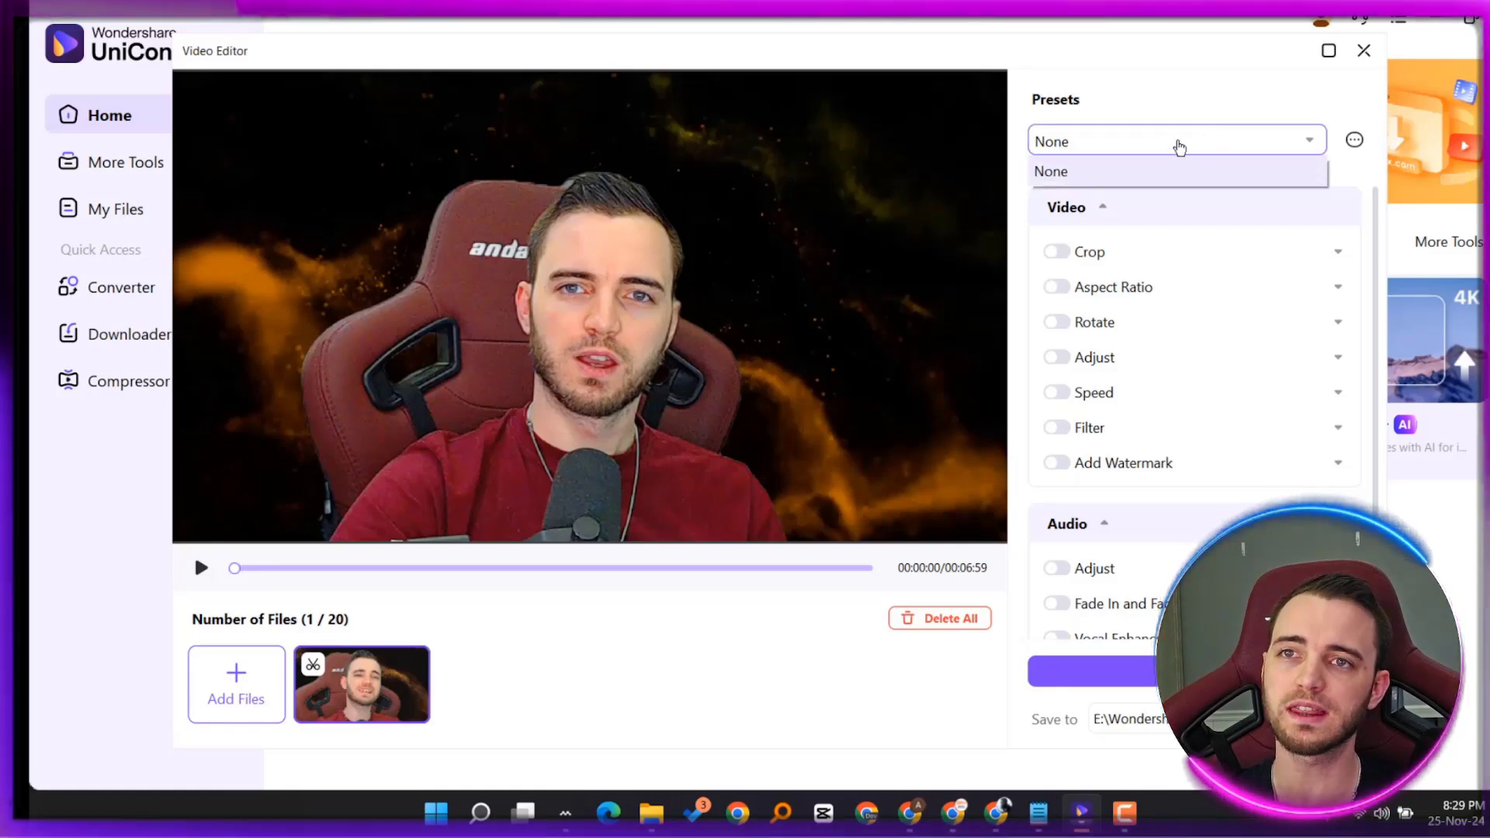
pyautogui.click(1181, 170)
pyautogui.scroll(-1, 1240, 296)
pyautogui.scroll(1, 1237, 305)
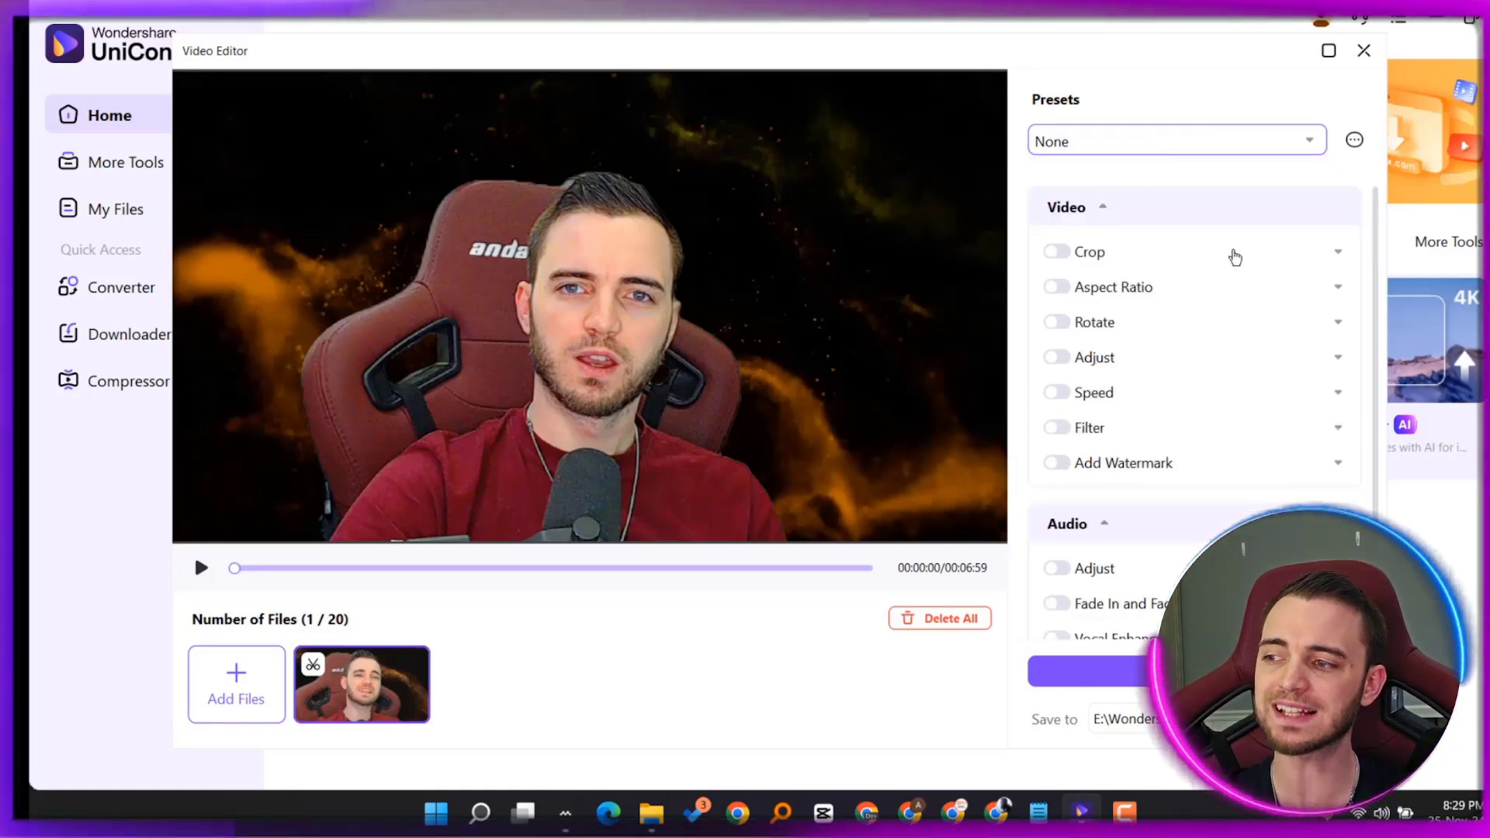
# Step: Turn on Crop and Aspect Ratio for the video
pyautogui.click(1337, 252)
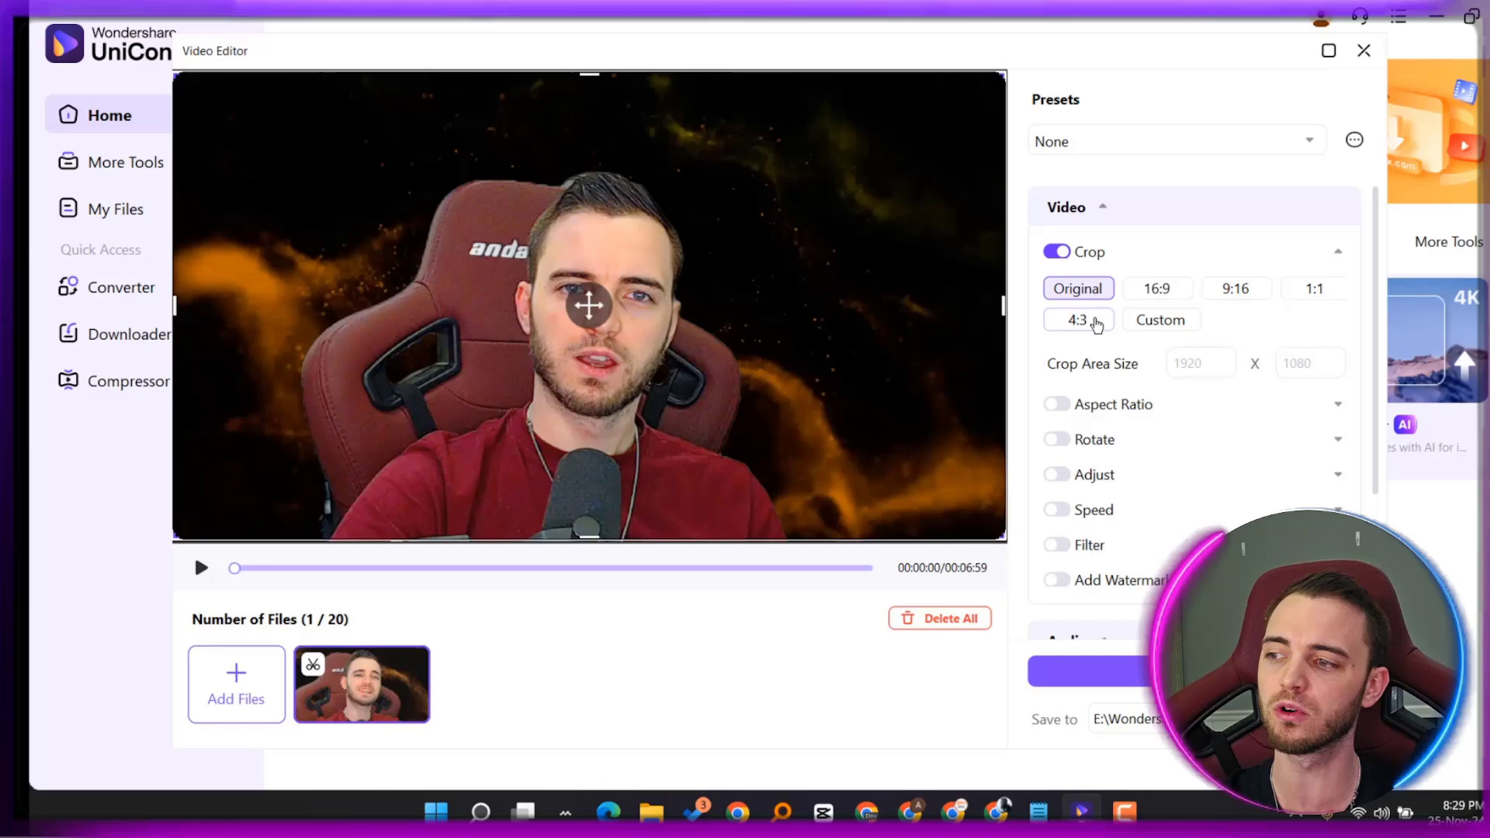
pyautogui.click(1335, 252)
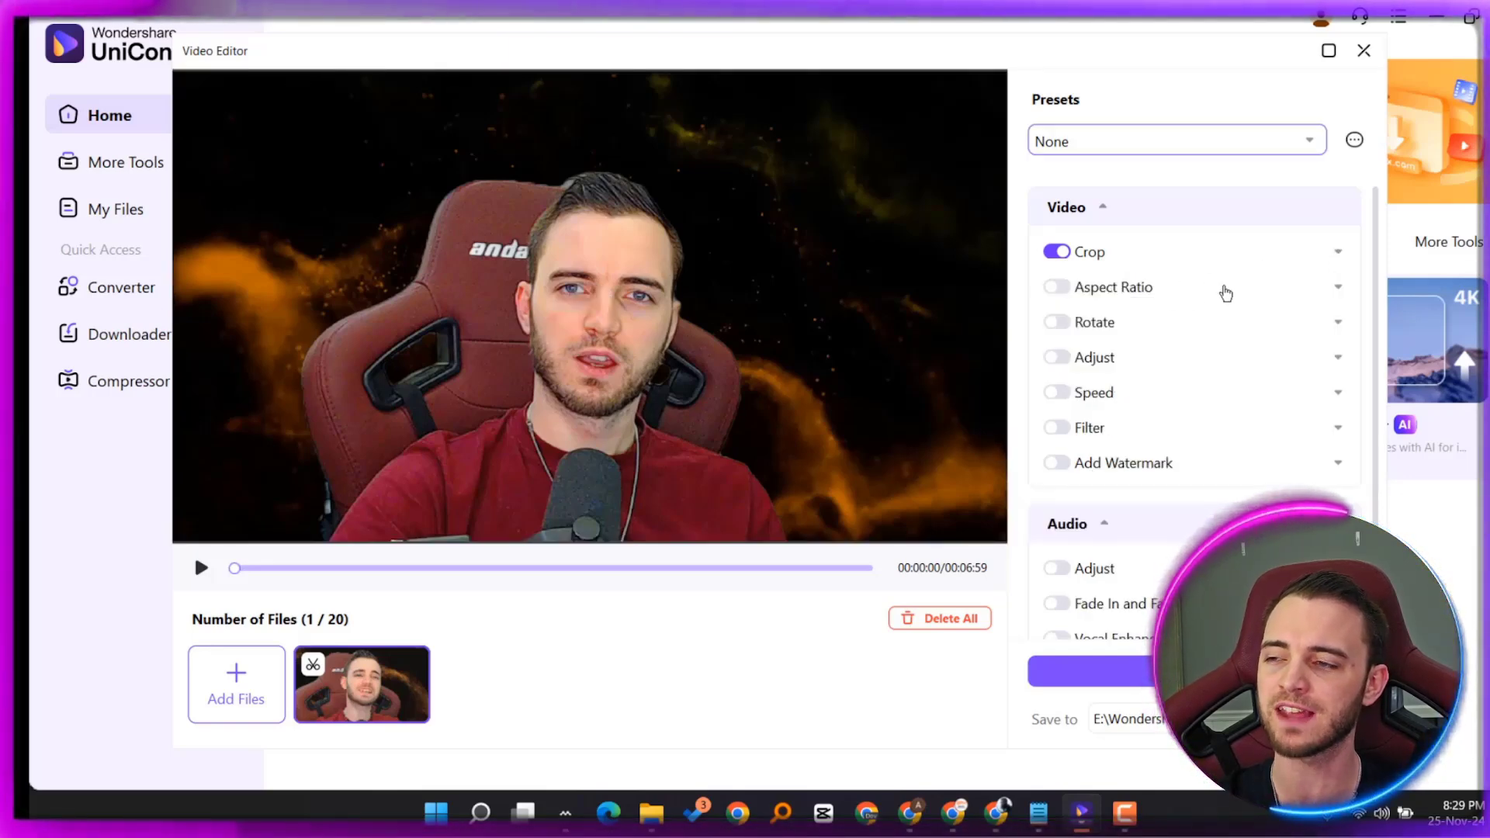
pyautogui.click(1225, 293)
pyautogui.click(1229, 293)
# Step: Add a 'Digital product' text watermark near the top-left at 80 transparency
pyautogui.scroll(-2, 1126, 300)
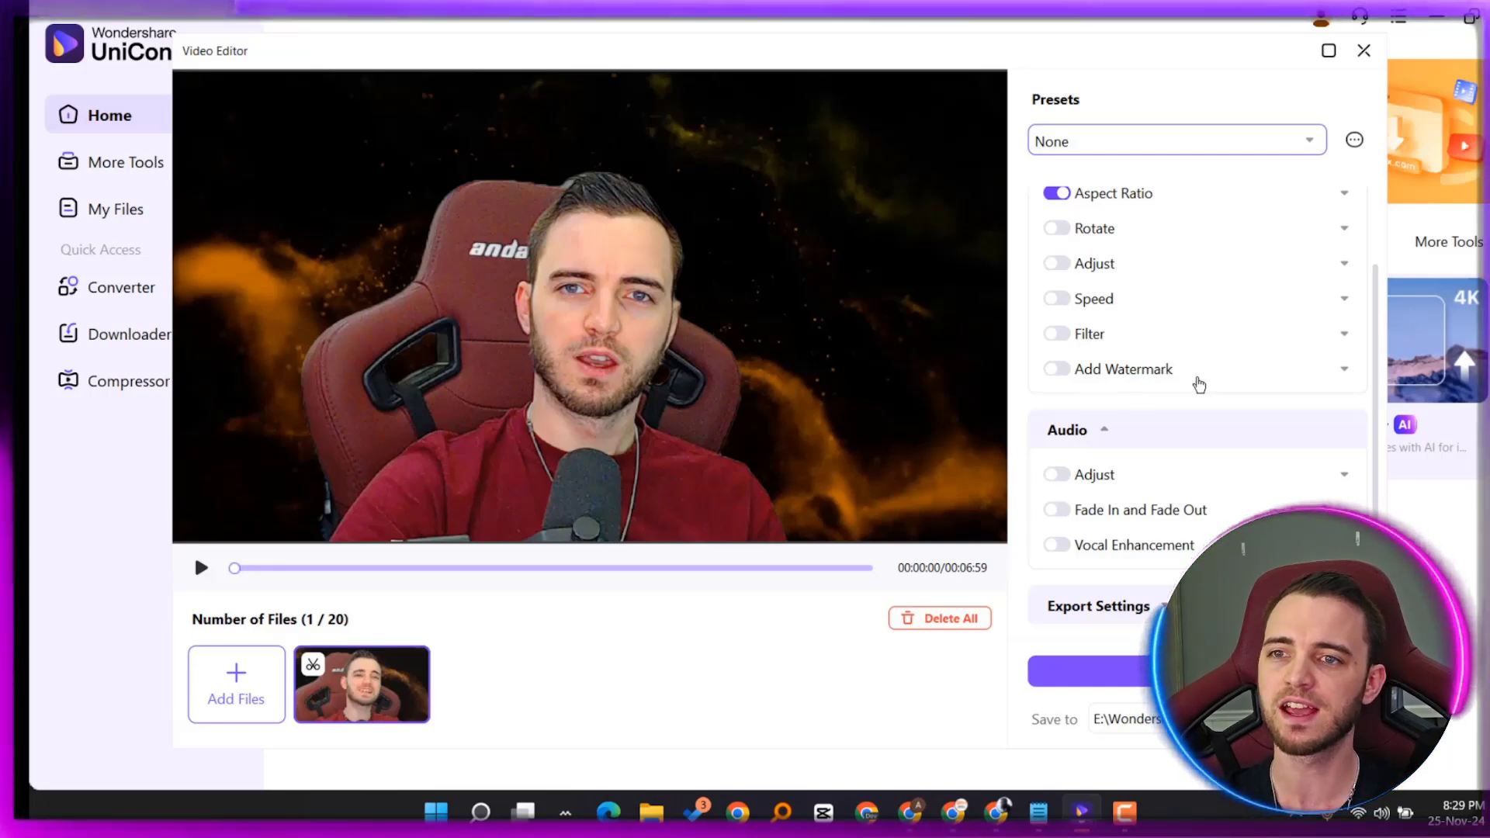
pyautogui.click(1299, 378)
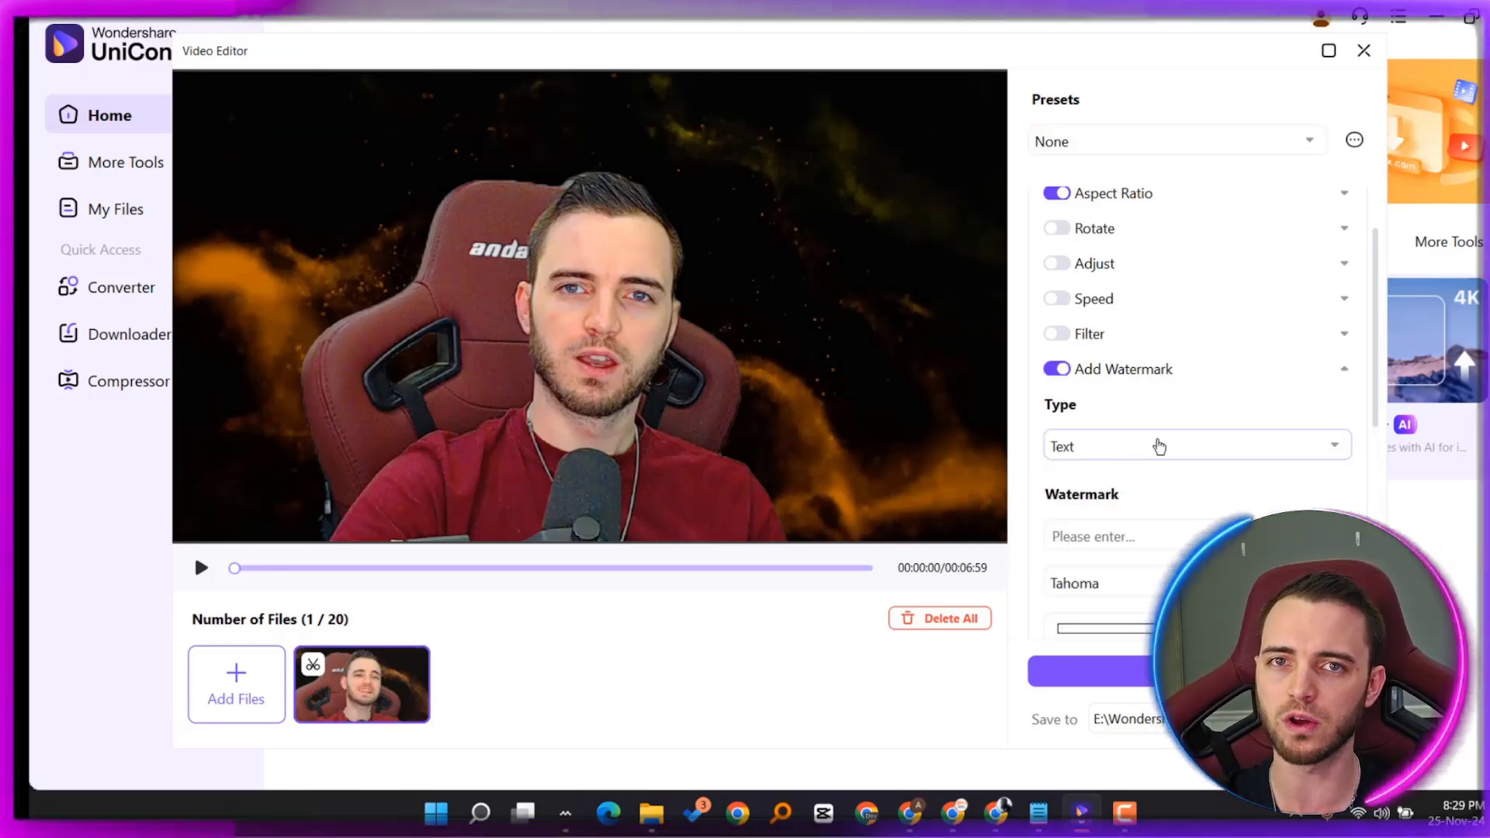
pyautogui.click(1088, 539)
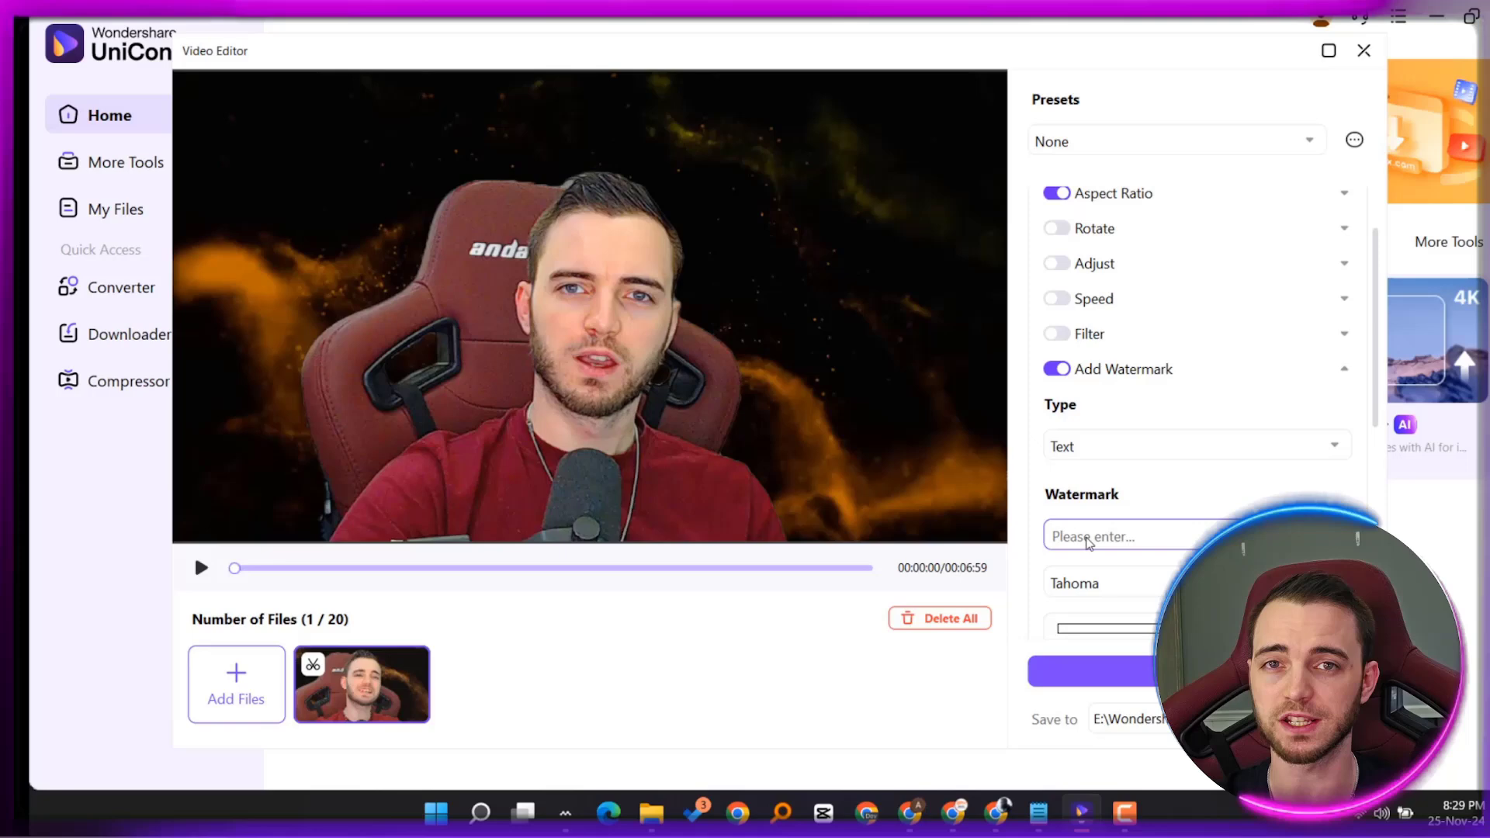
pyautogui.write('Digital product')
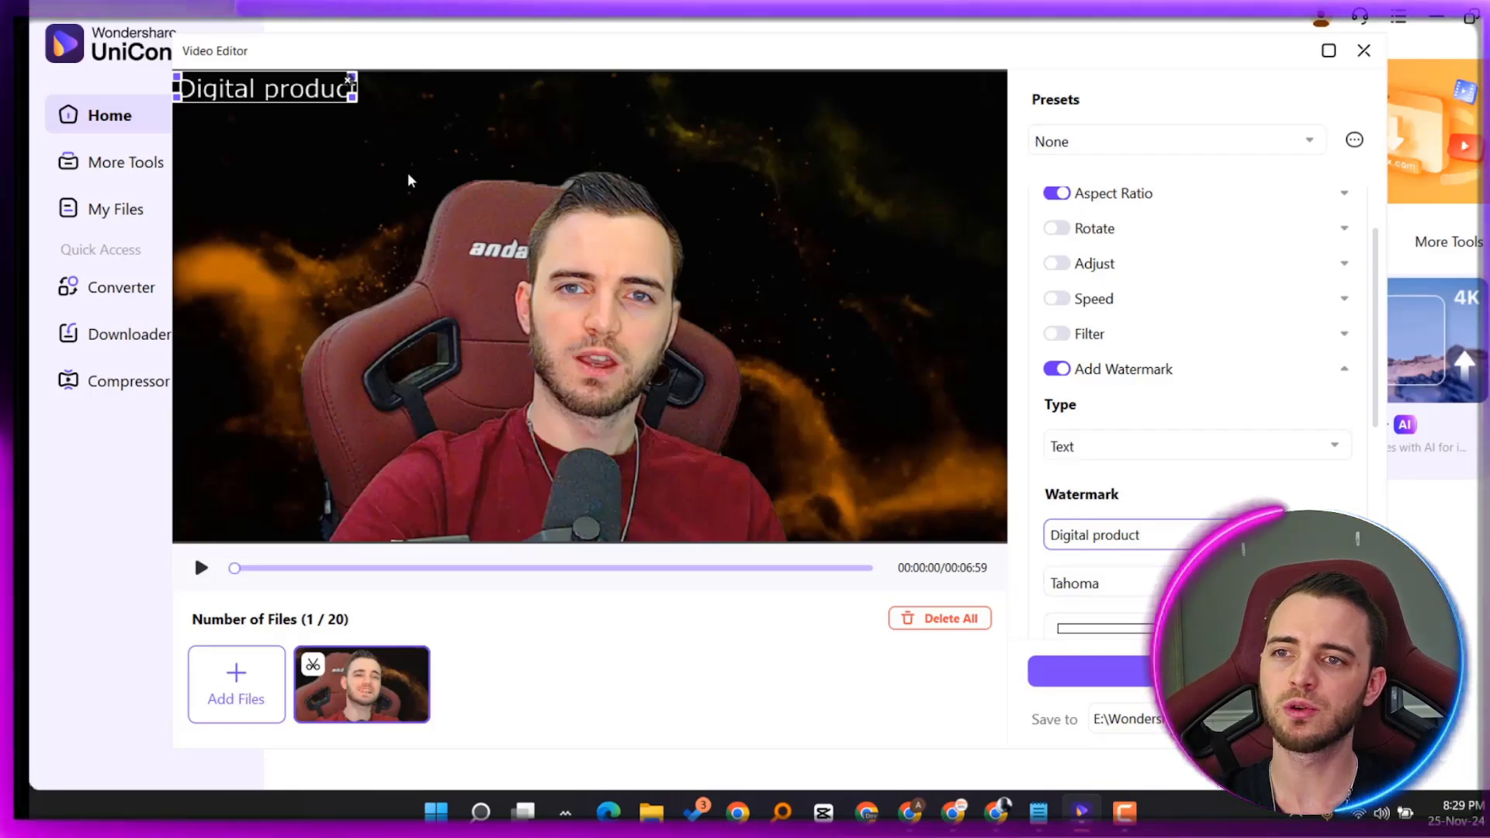
pyautogui.moveTo(356, 101); pyautogui.dragTo(423, 155)
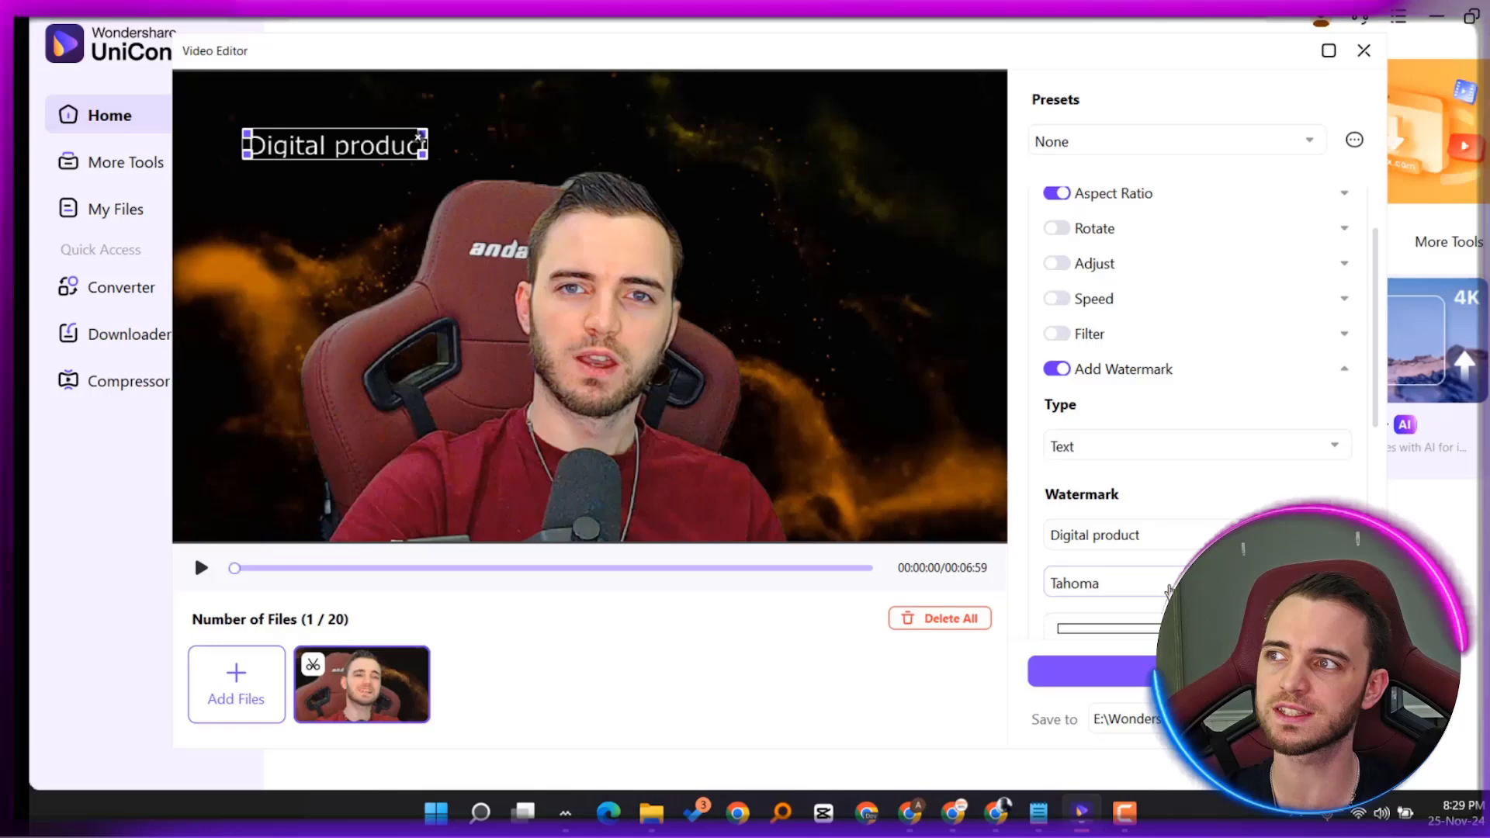
pyautogui.scroll(-3, 1064, 548)
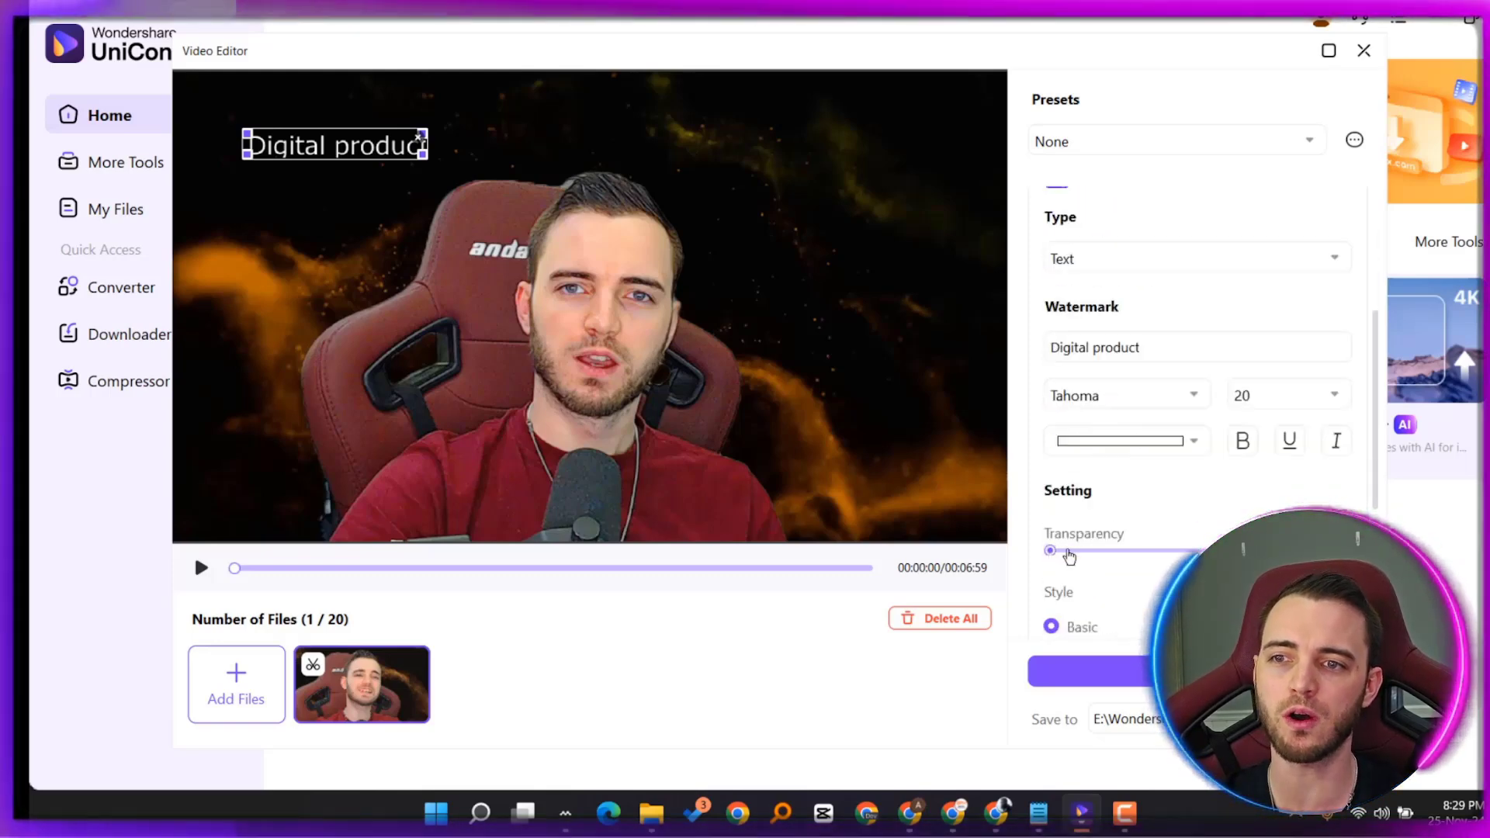
pyautogui.moveTo(1069, 556); pyautogui.dragTo(1210, 553)
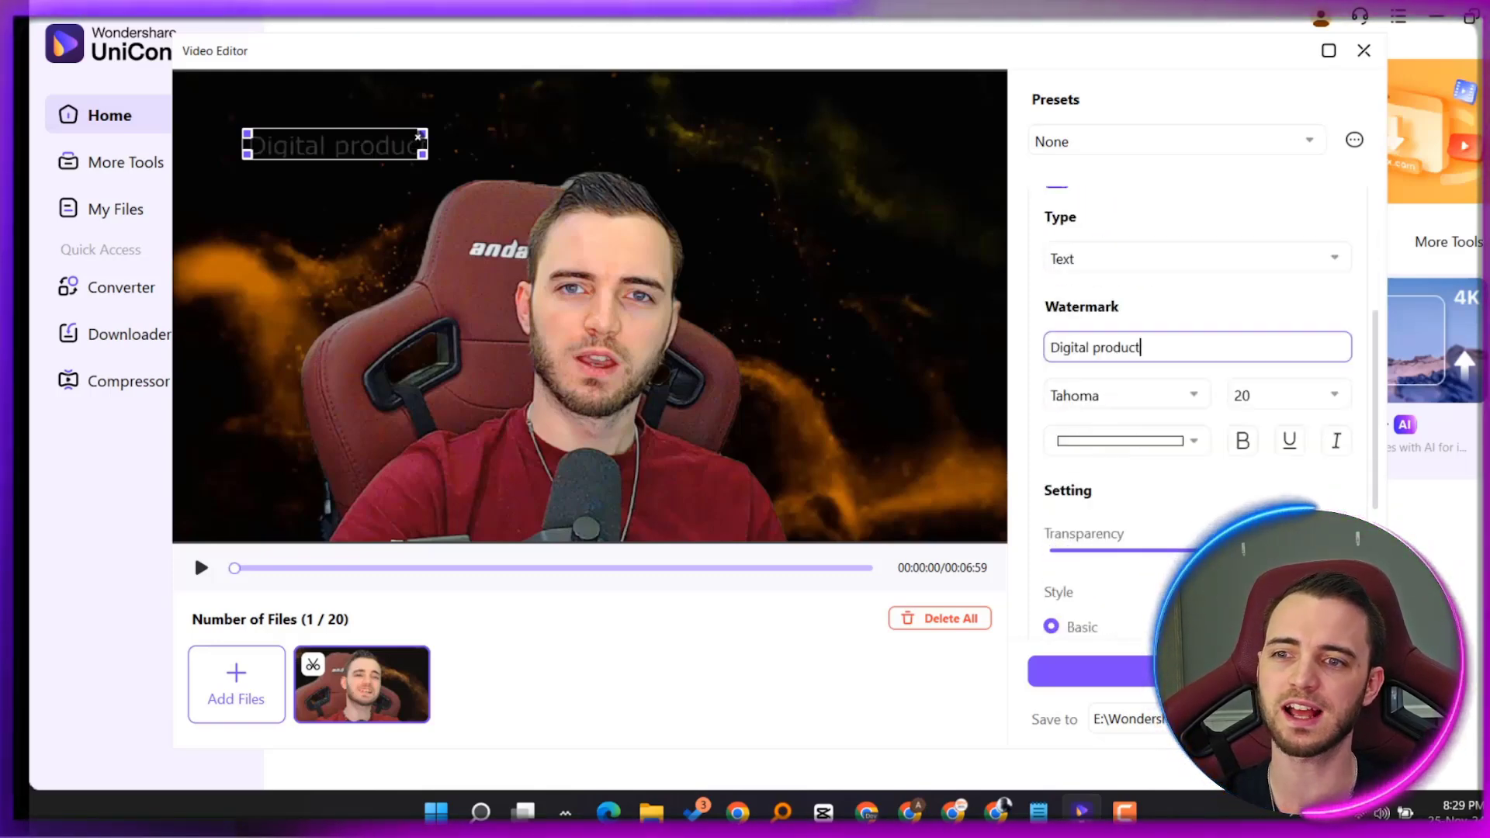
pyautogui.scroll(-4, 1108, 530)
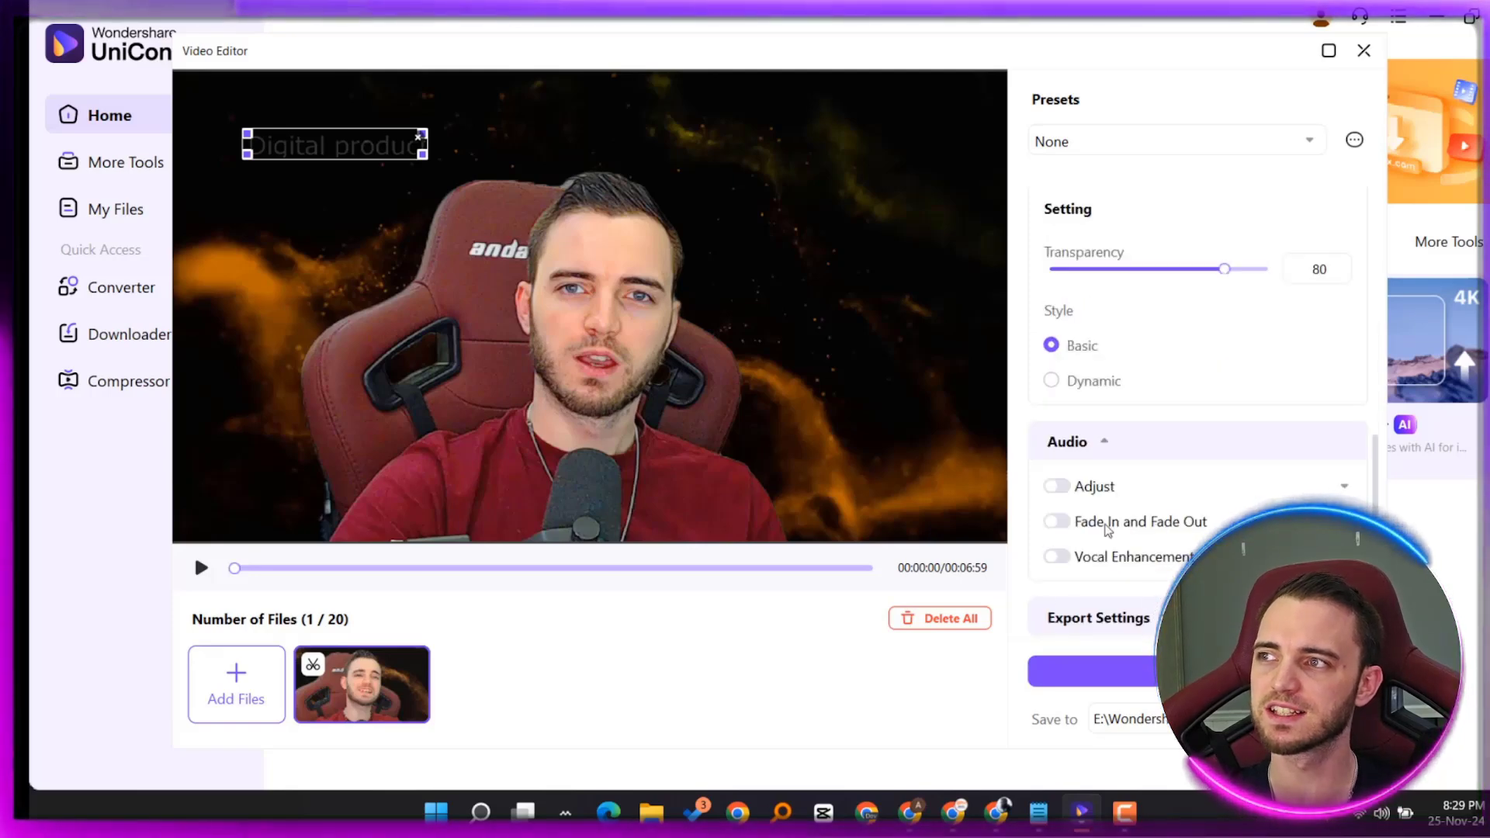
pyautogui.scroll(4, 1254, 497)
pyautogui.click(1258, 264)
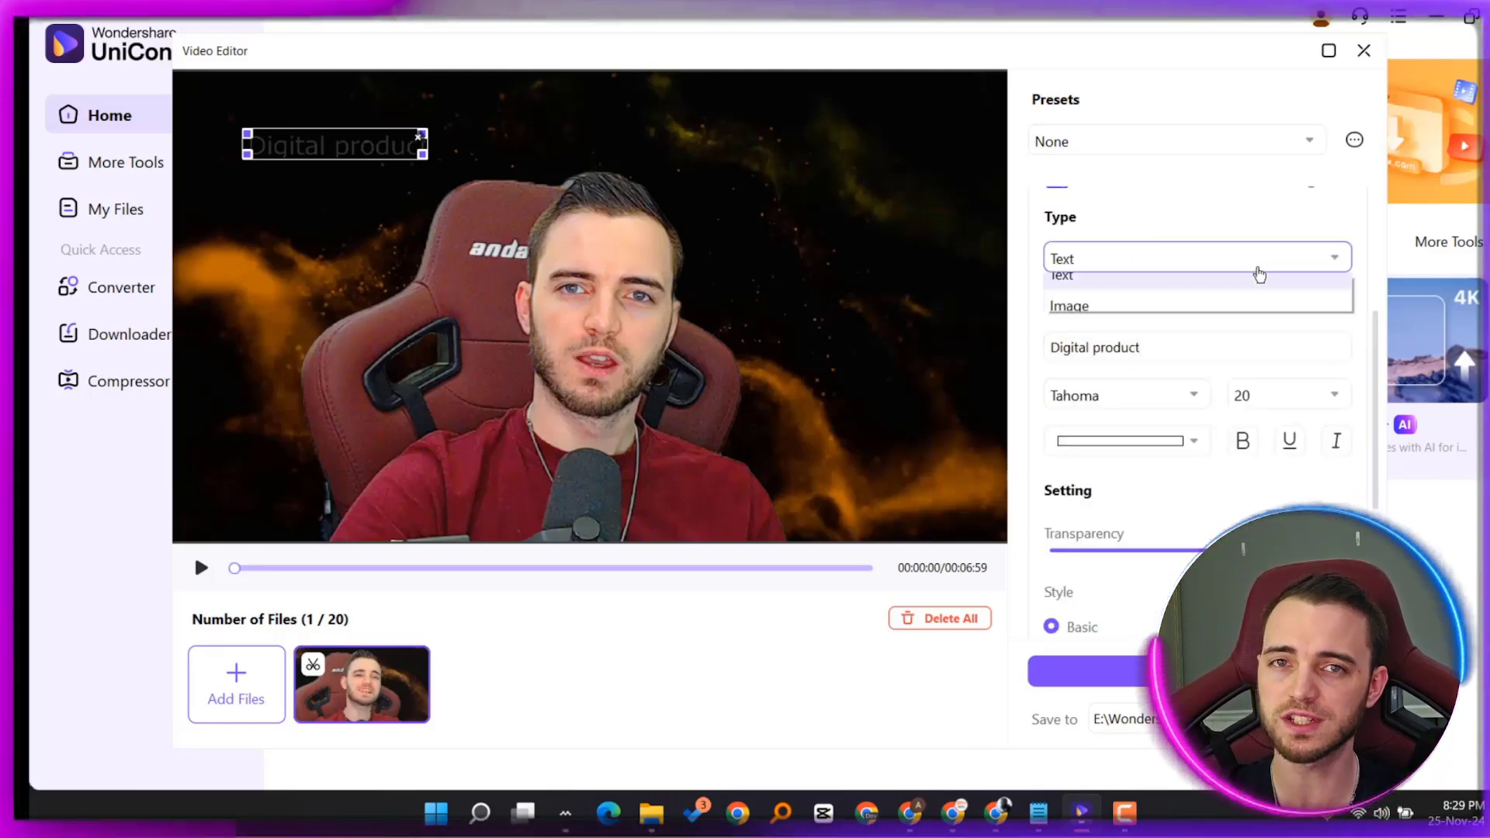
pyautogui.click(1297, 220)
# Step: Enable audio Adjust, view Export Settings, then close the Video Editor discarding edits
pyautogui.click(1296, 219)
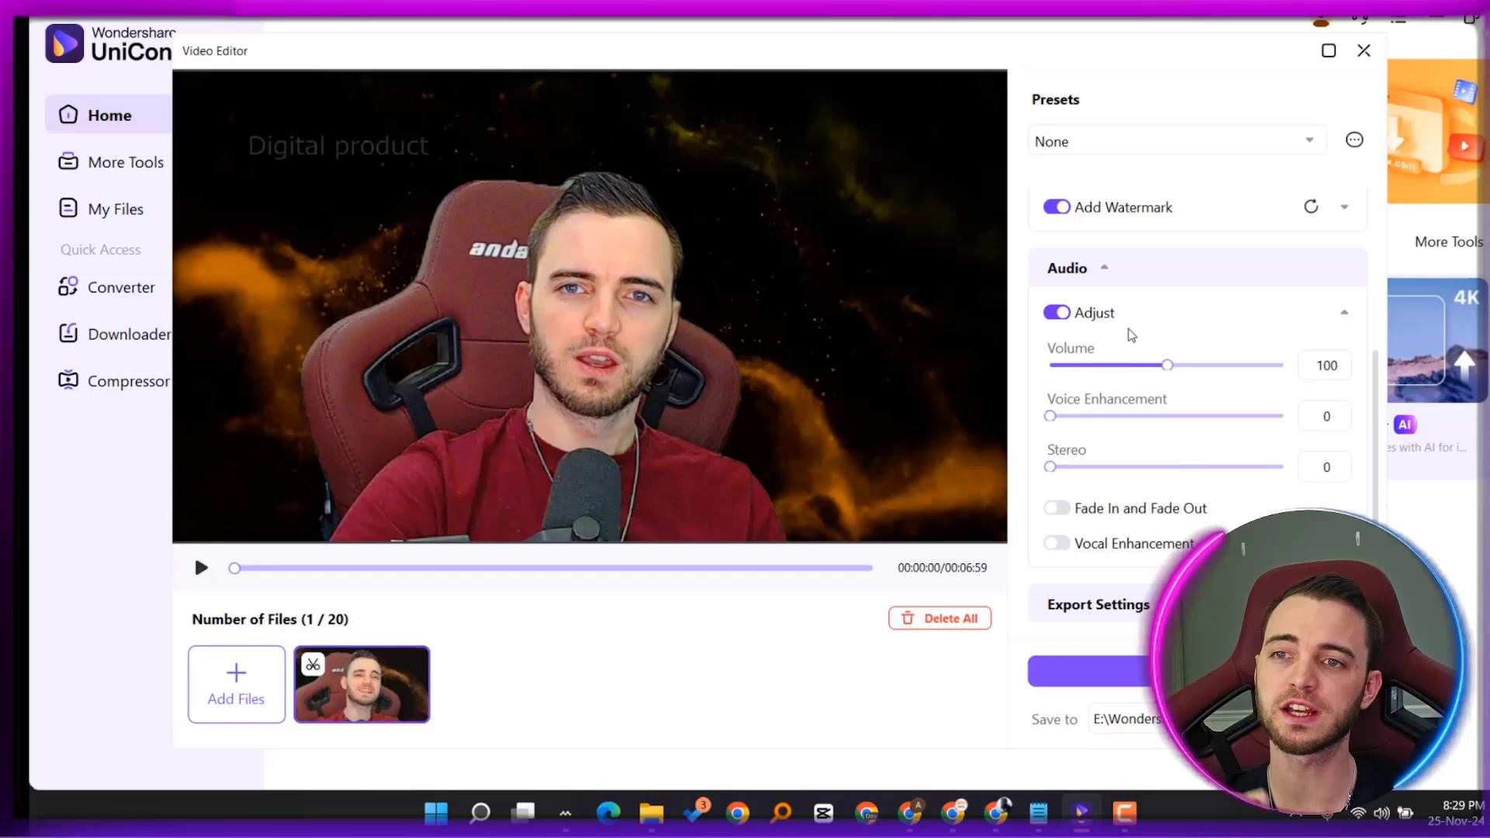
pyautogui.click(1122, 271)
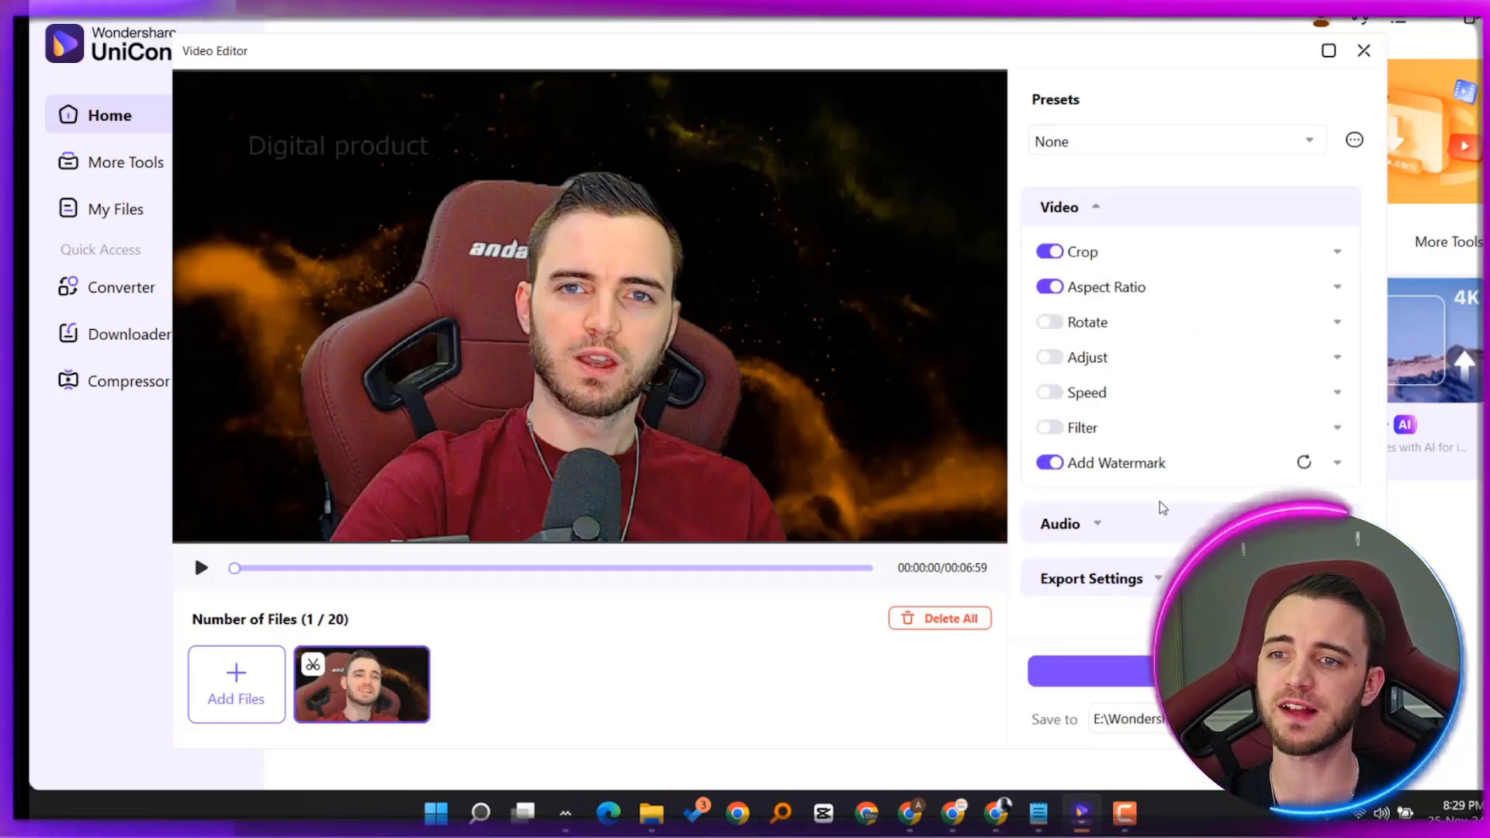
pyautogui.click(1155, 566)
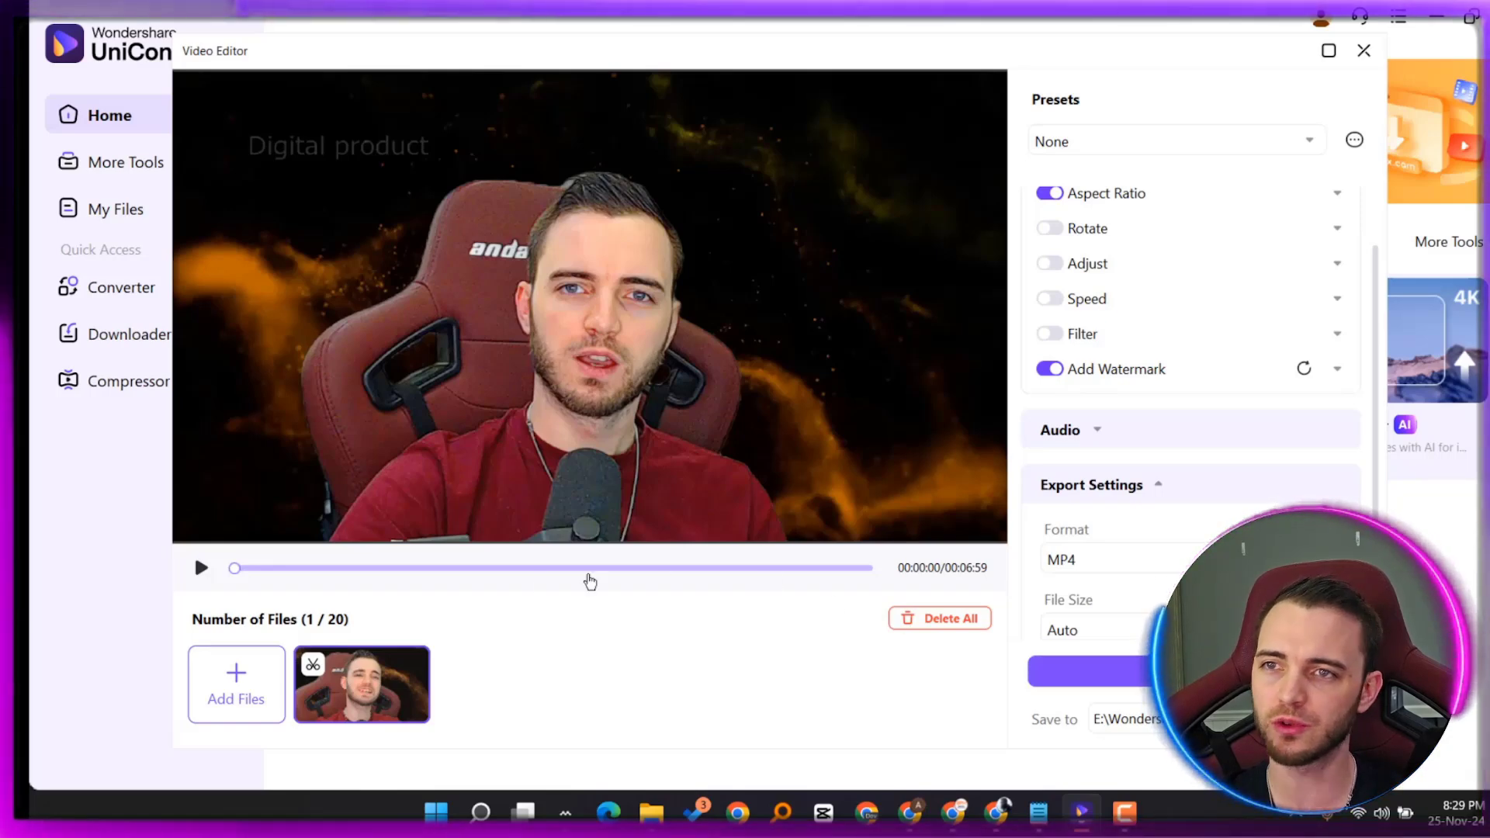
pyautogui.click(1364, 53)
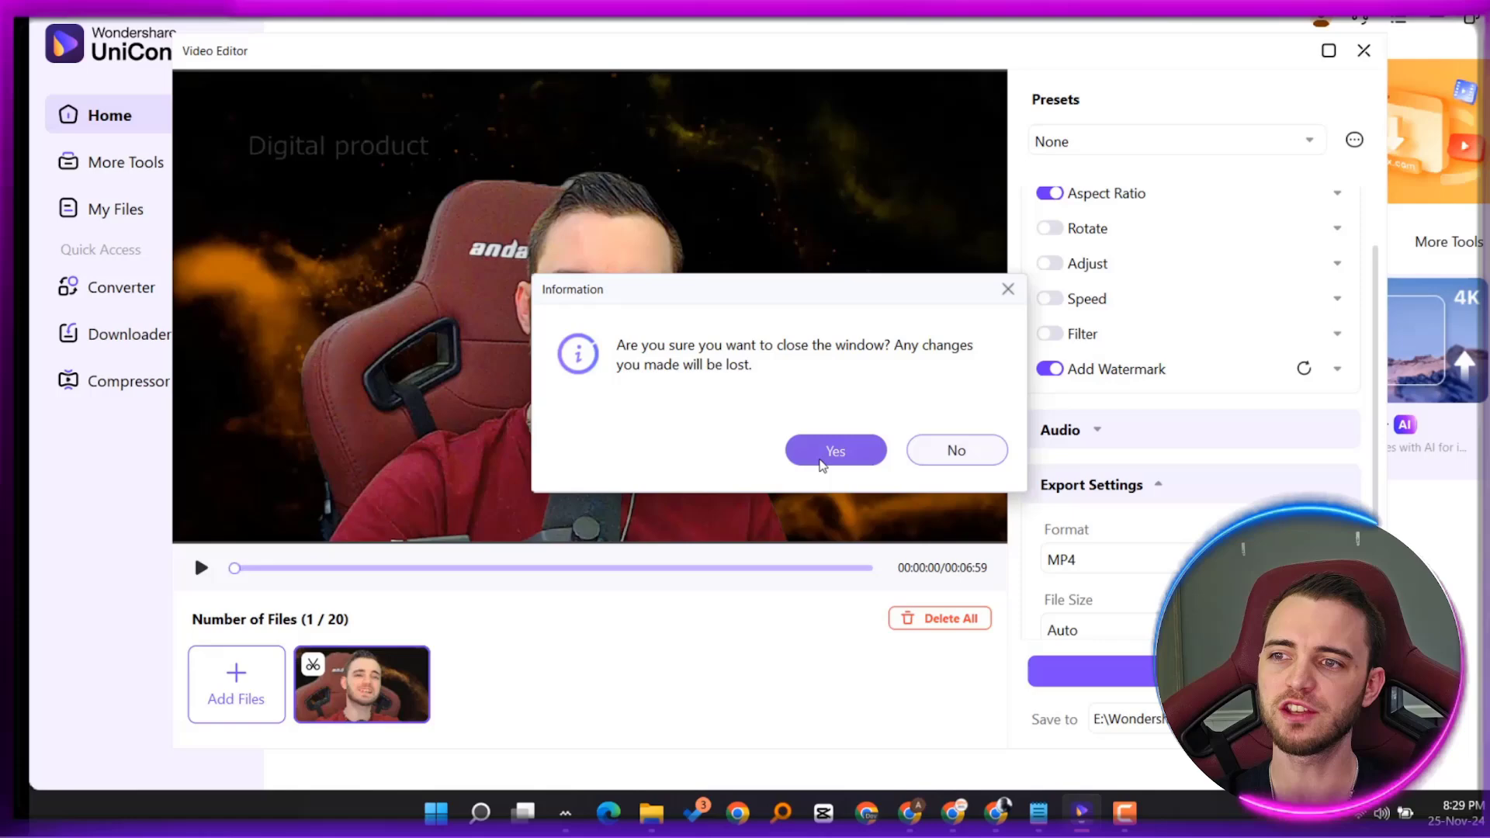
pyautogui.click(822, 463)
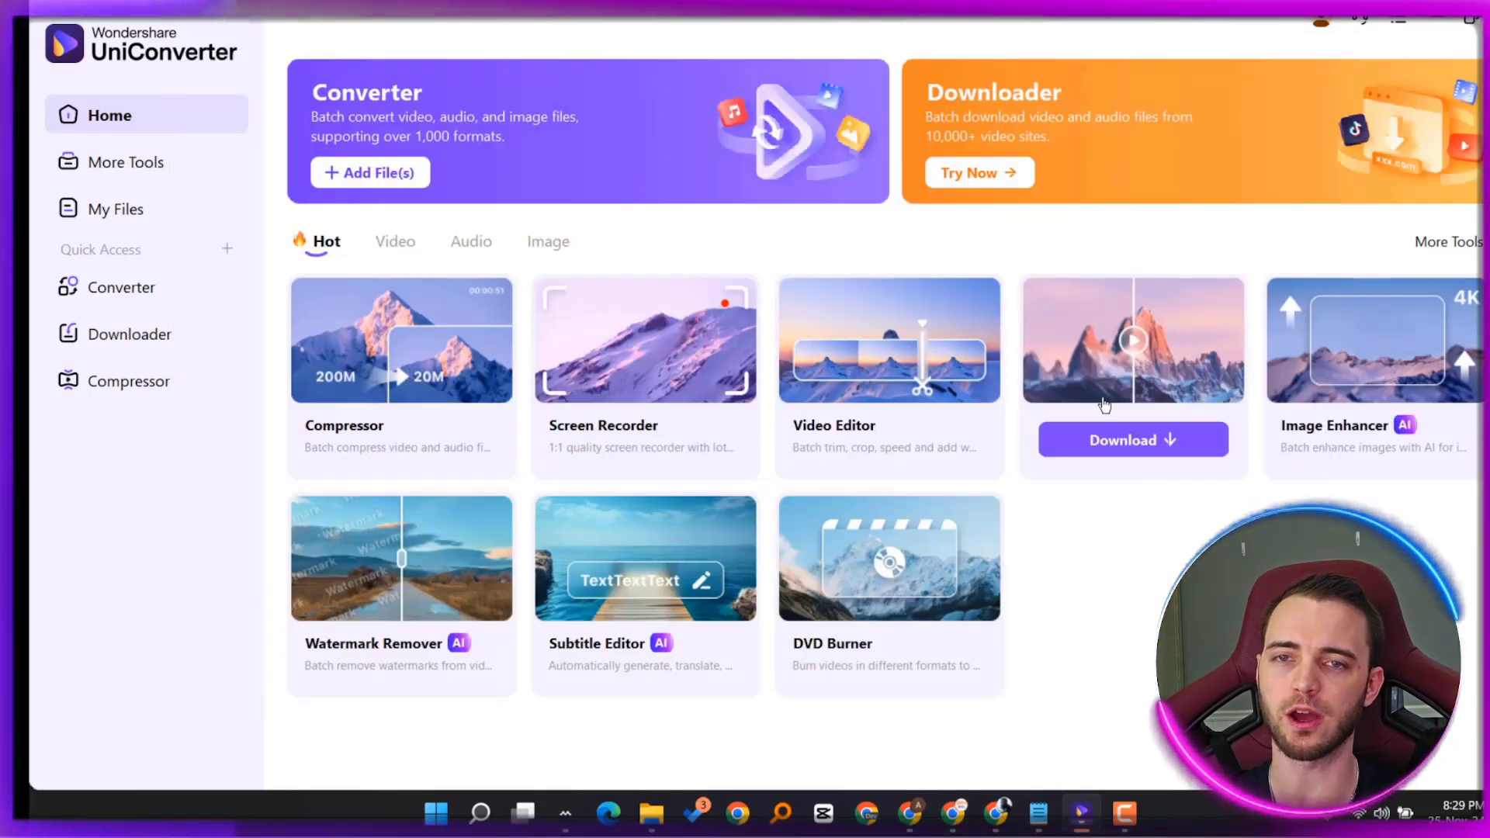
# Step: Open 'The Next Big Meme Coin' image in the AI Image Enhancer
pyautogui.click(1125, 440)
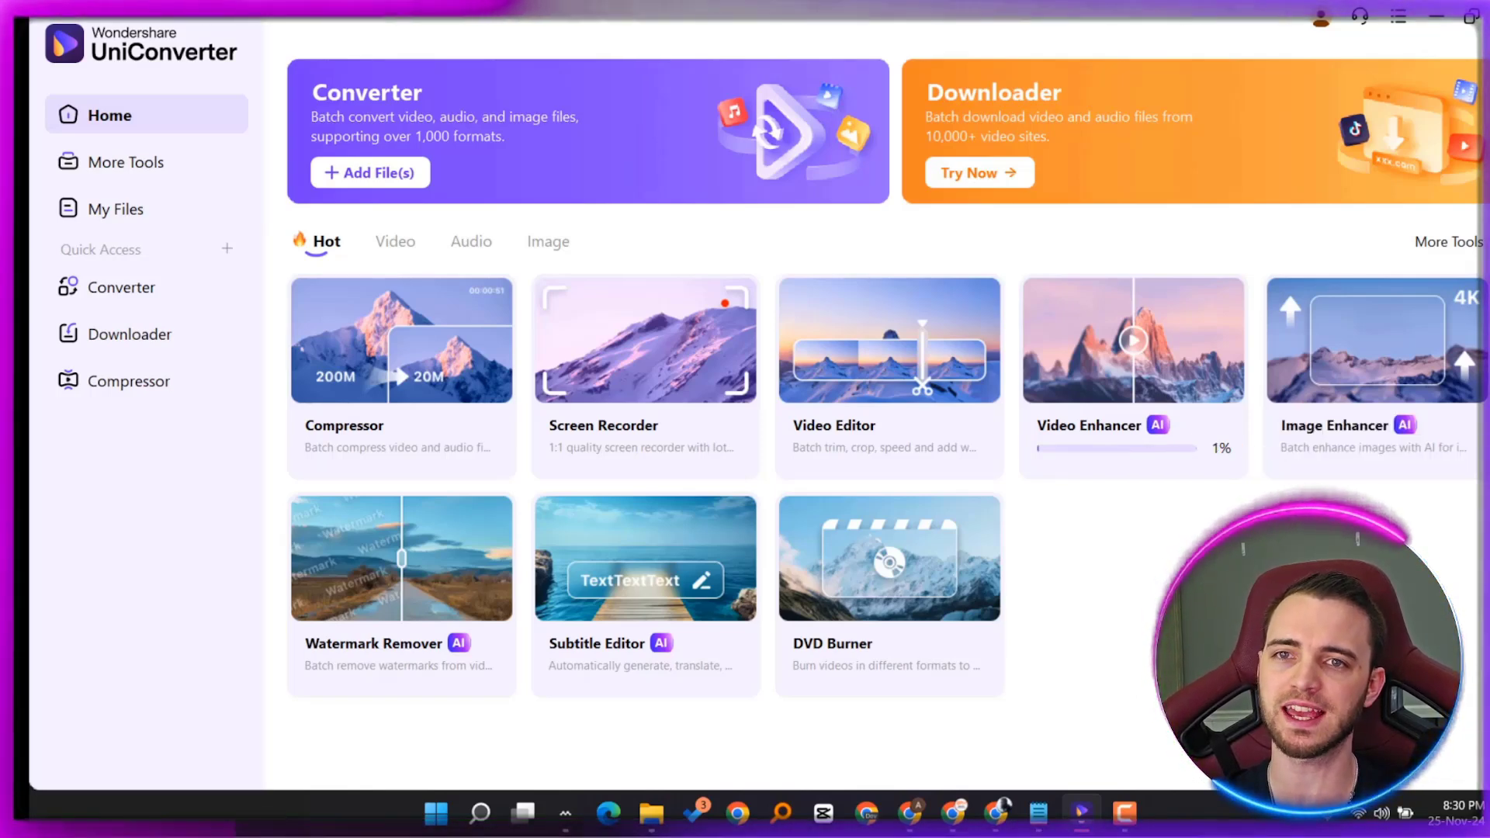
pyautogui.click(1397, 436)
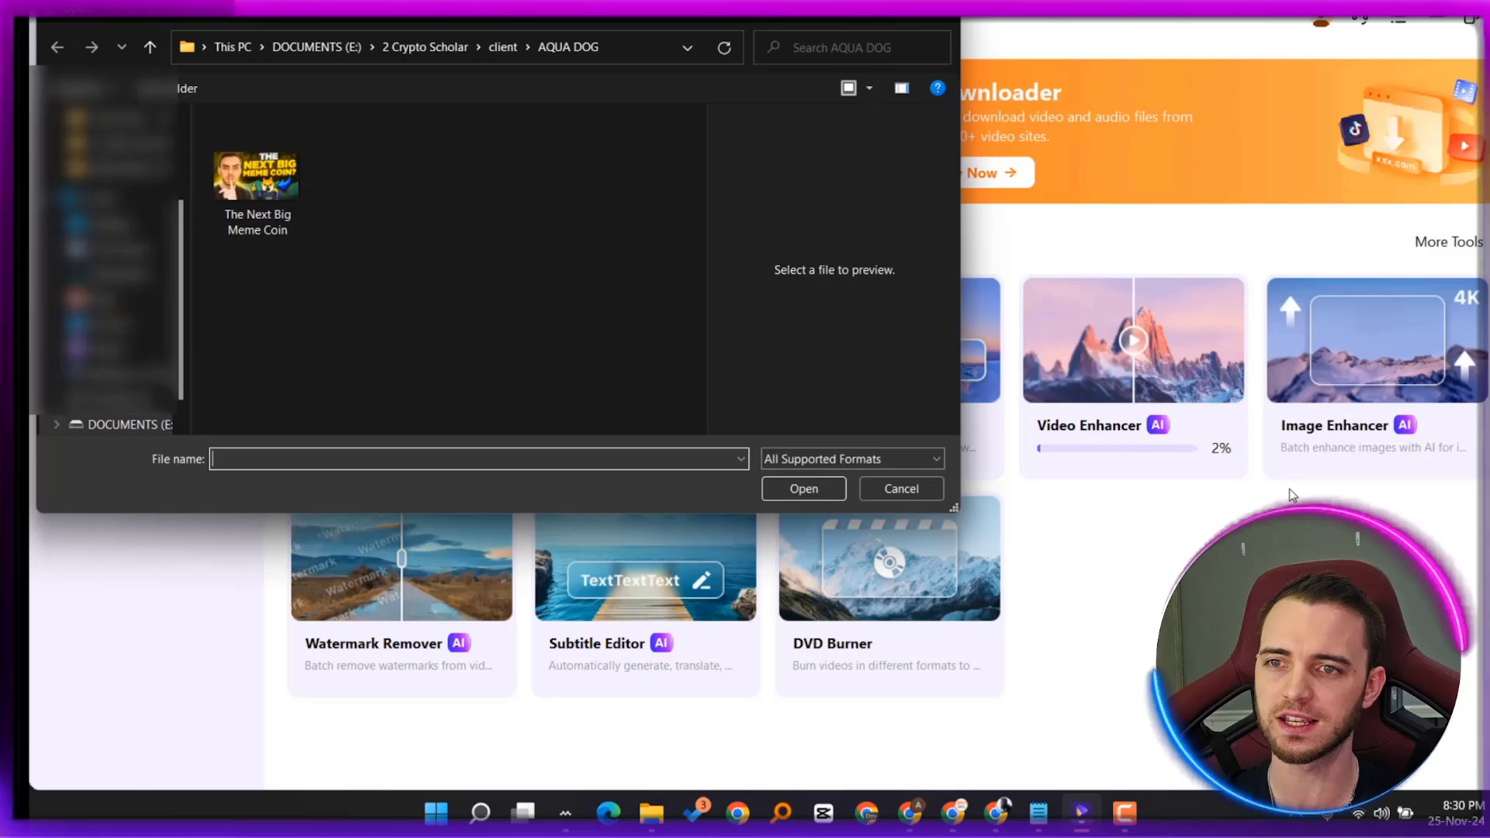
pyautogui.press('Escape')
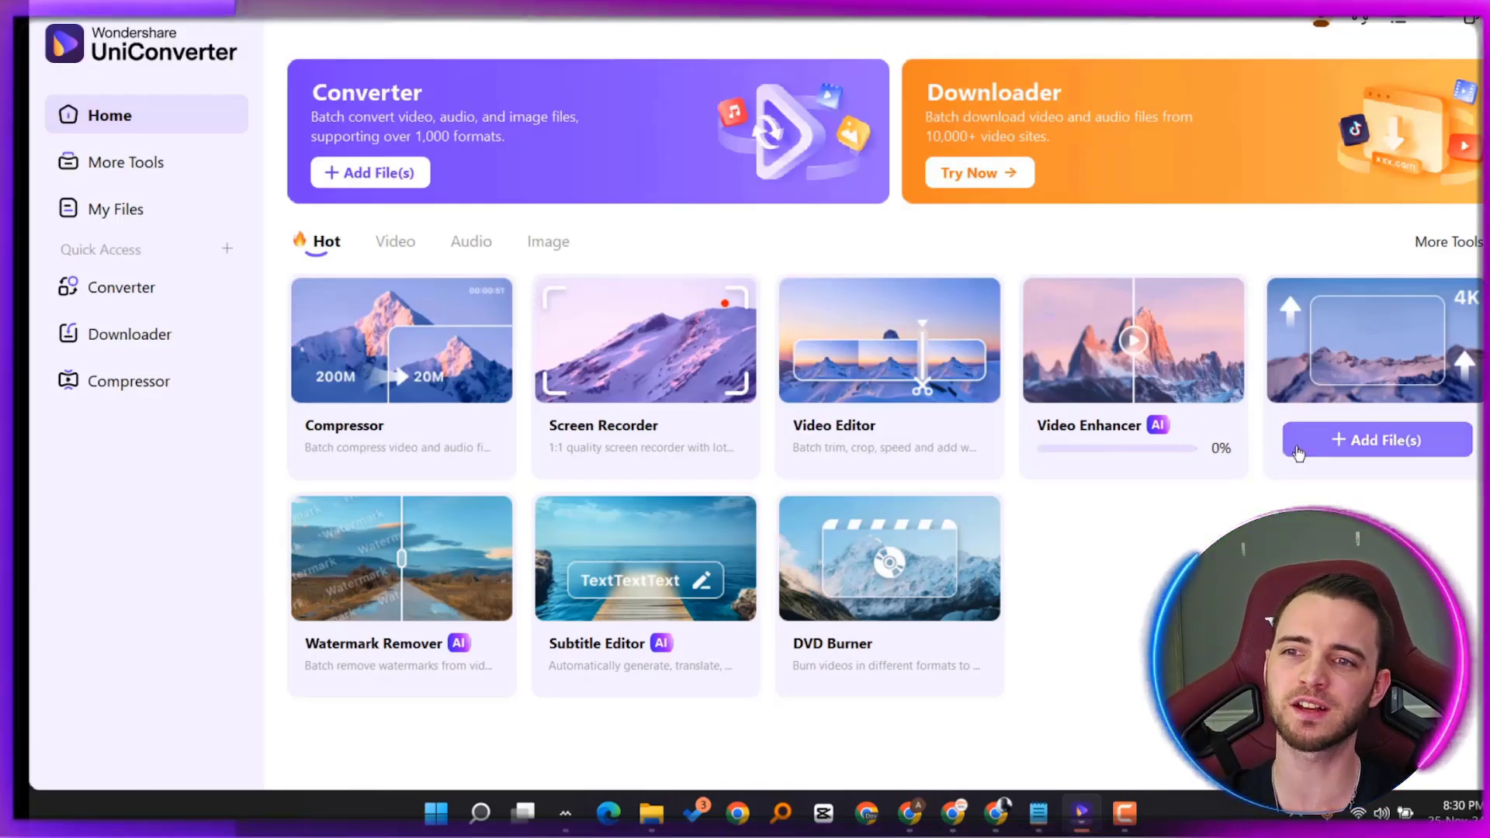
pyautogui.click(1371, 437)
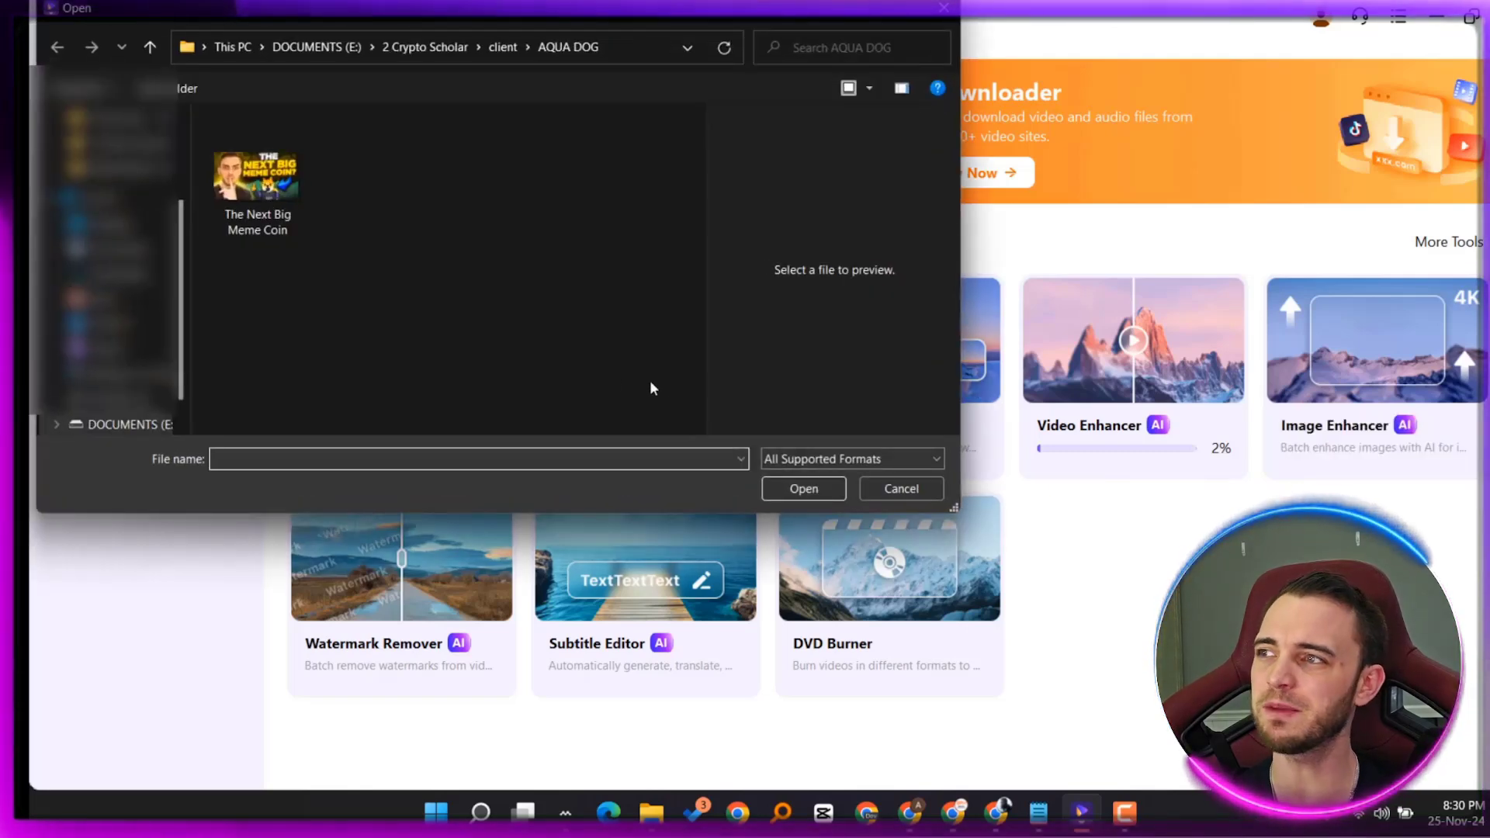
pyautogui.click(263, 204)
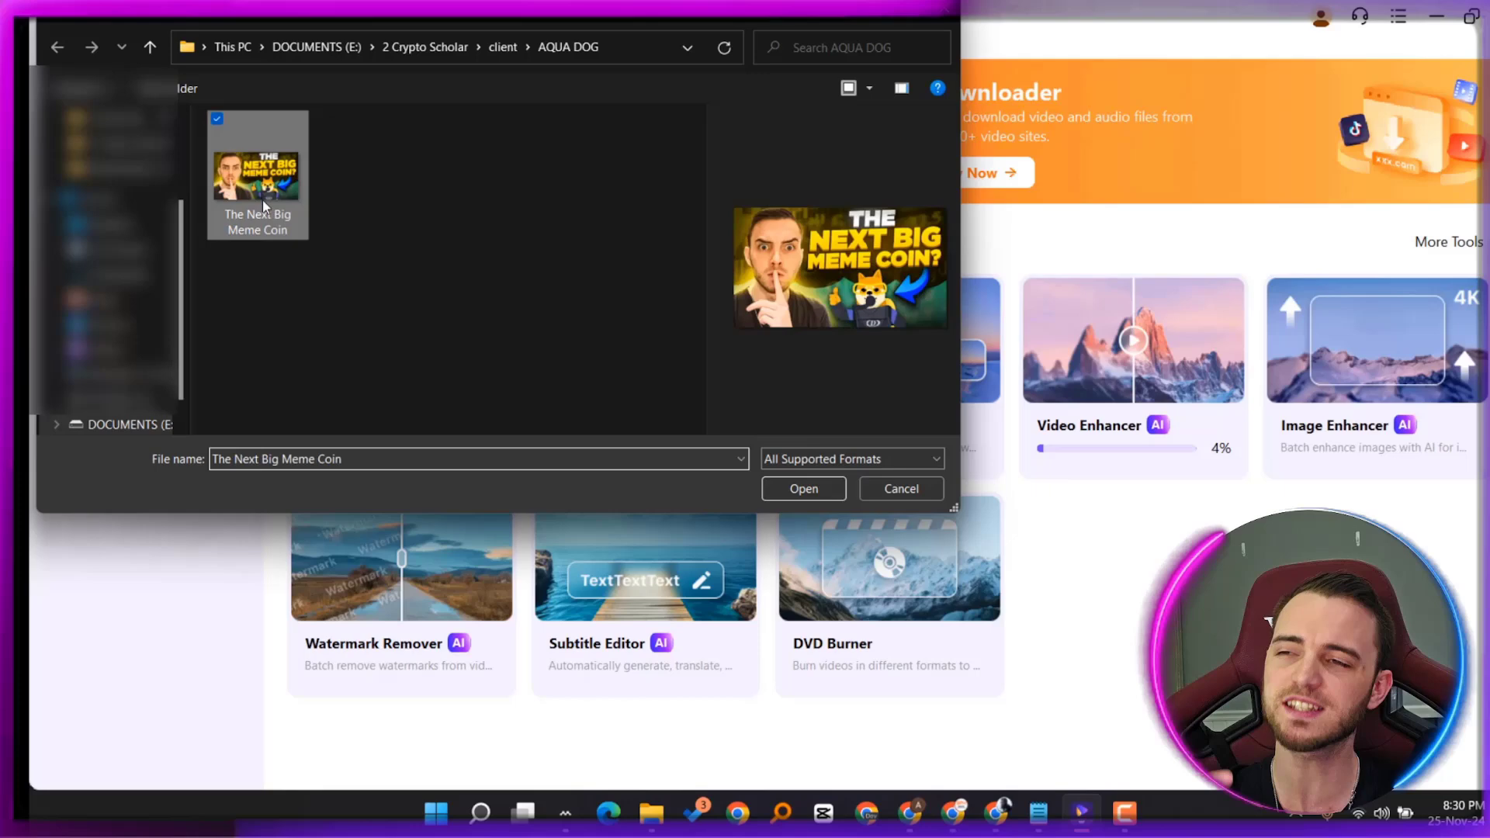
pyautogui.doubleClick(263, 201)
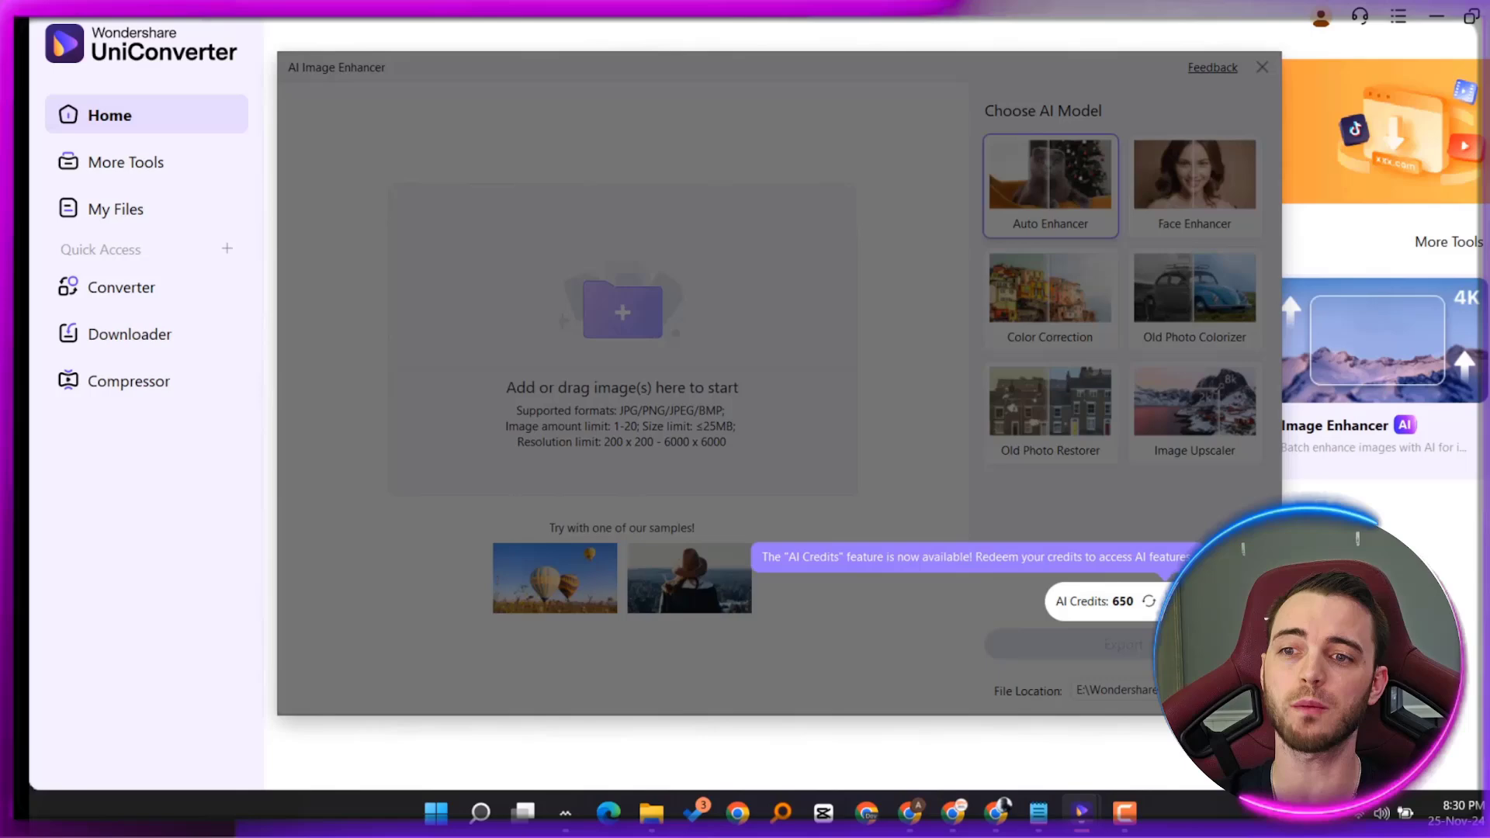
# Step: Dismiss the AI Credits notice and try the Face Enhancer and Color Correction models
pyautogui.click(1111, 558)
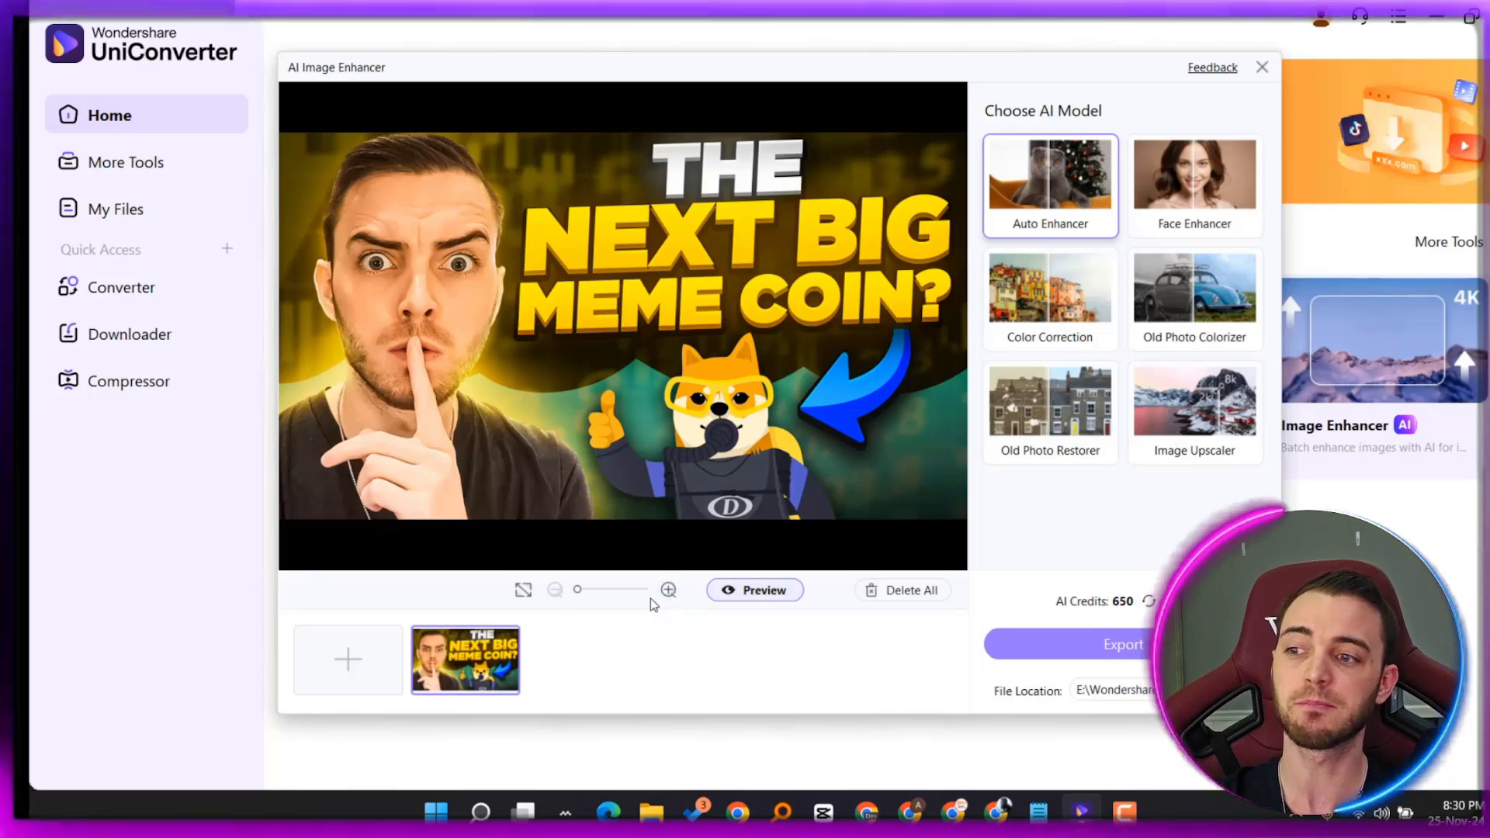
pyautogui.moveTo(1191, 275)
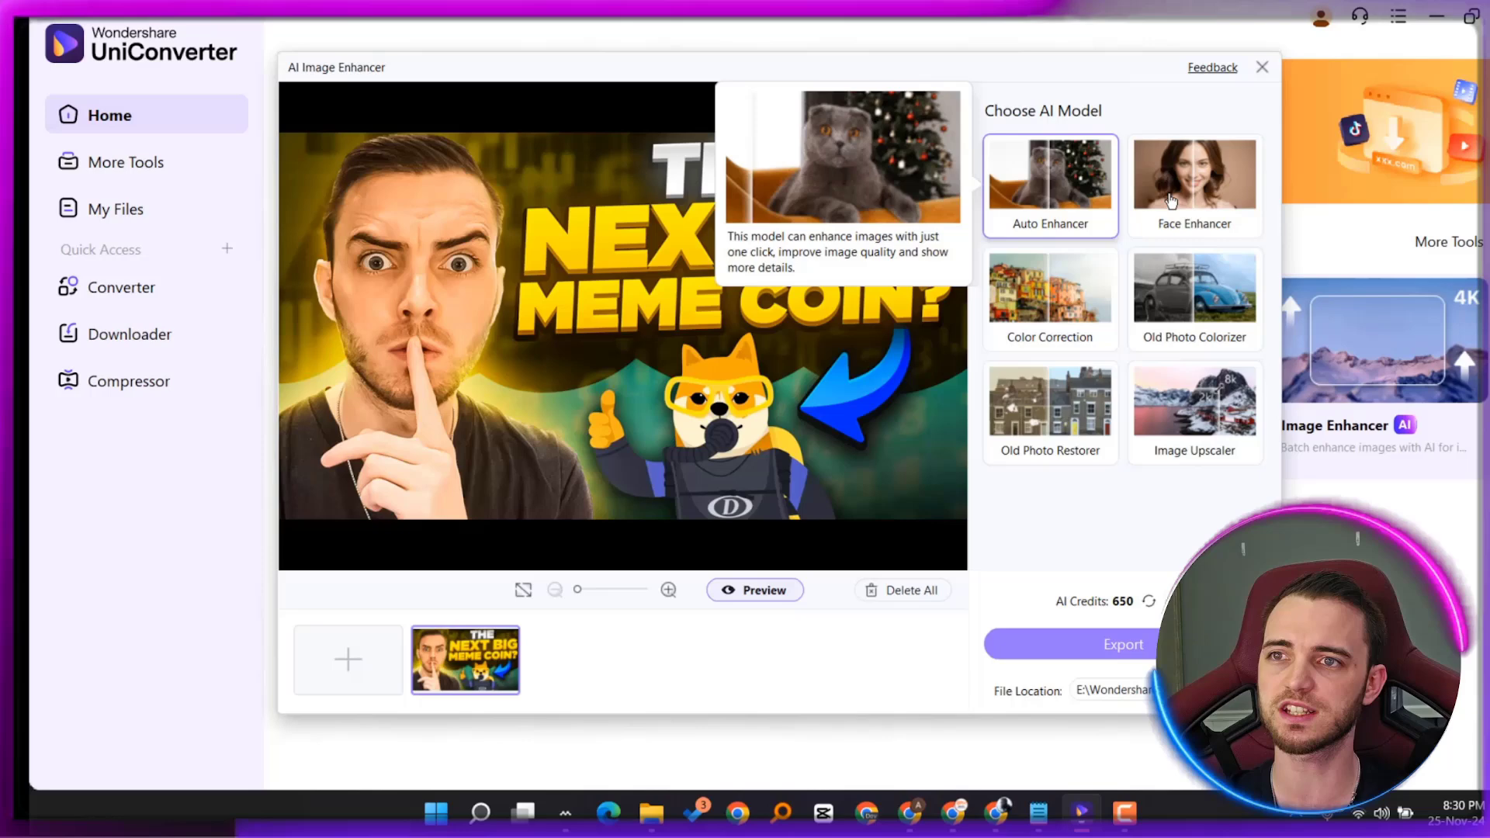
pyautogui.moveTo(1062, 312)
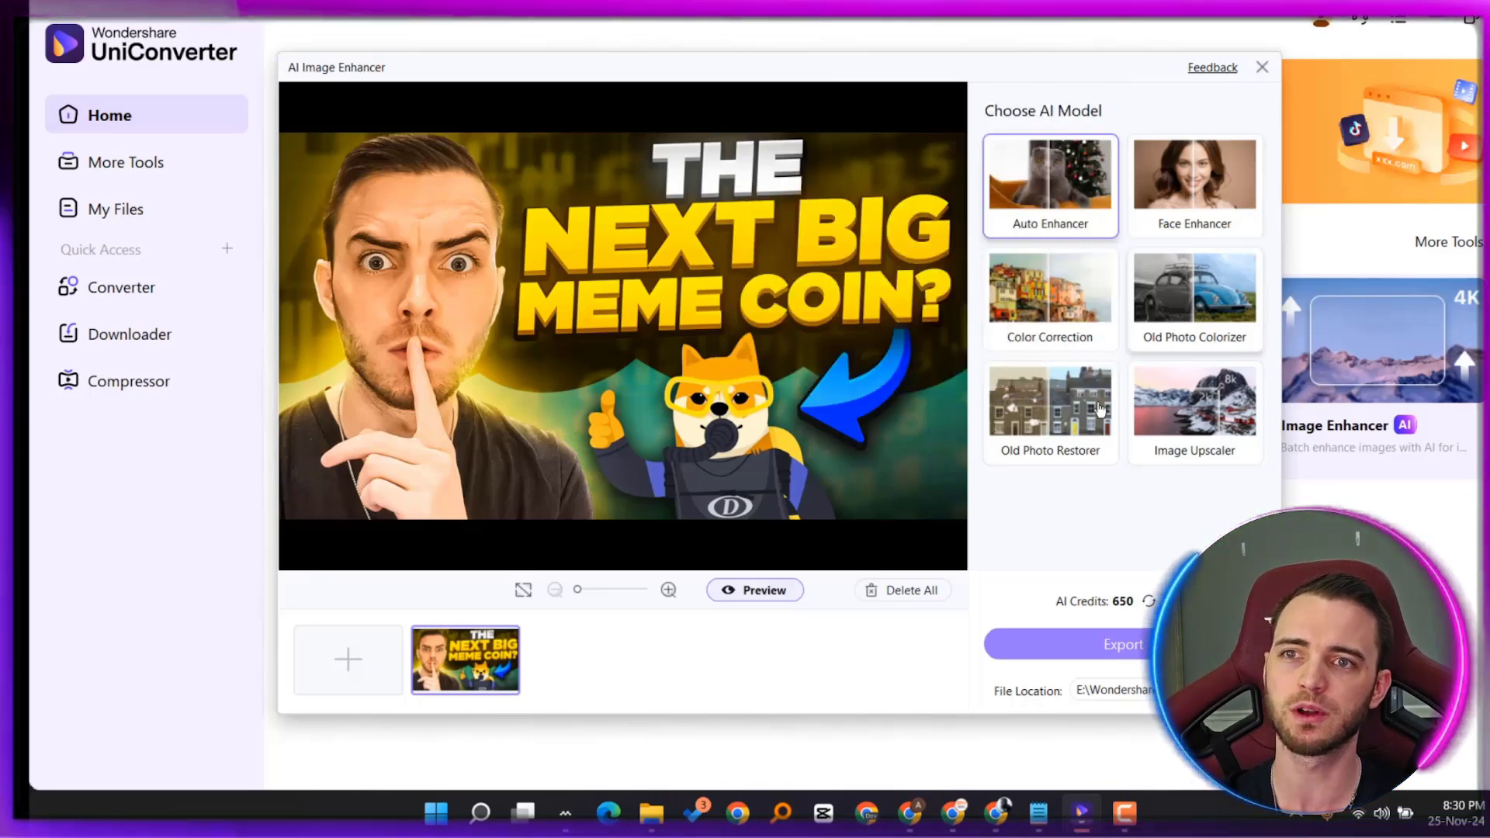
pyautogui.moveTo(1179, 414)
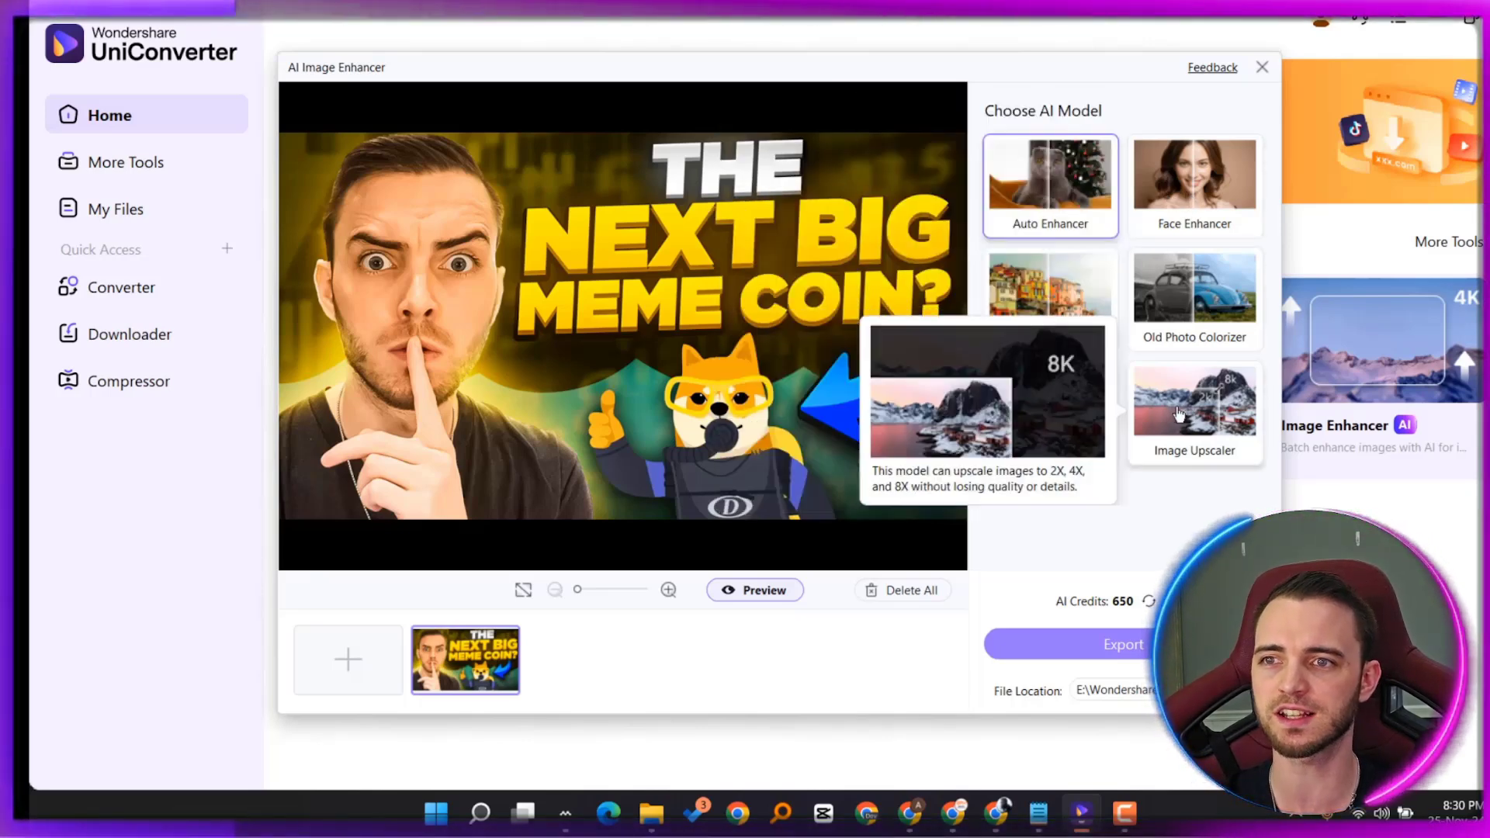
pyautogui.click(1202, 192)
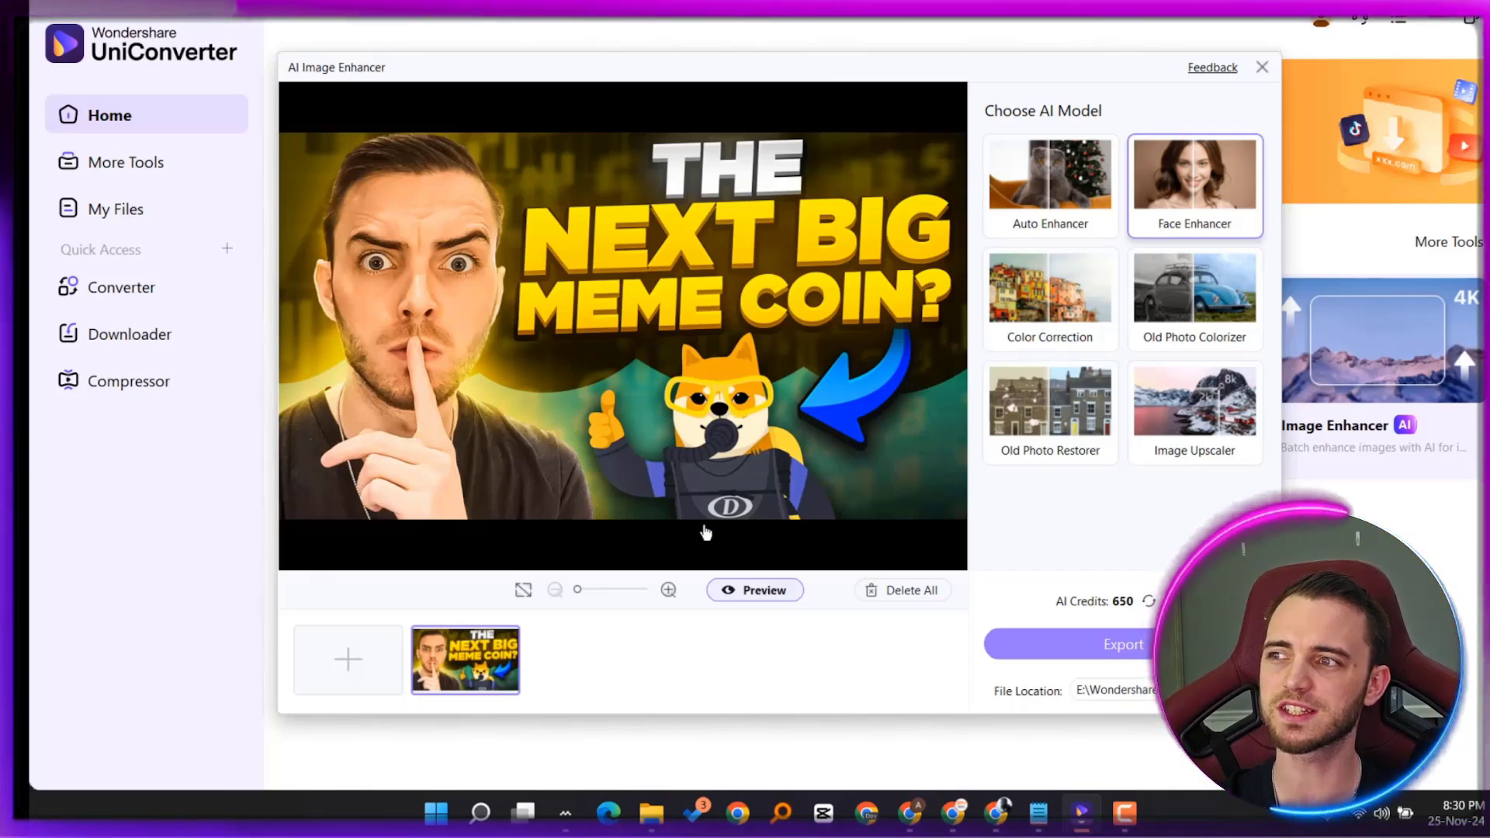
pyautogui.moveTo(1175, 206)
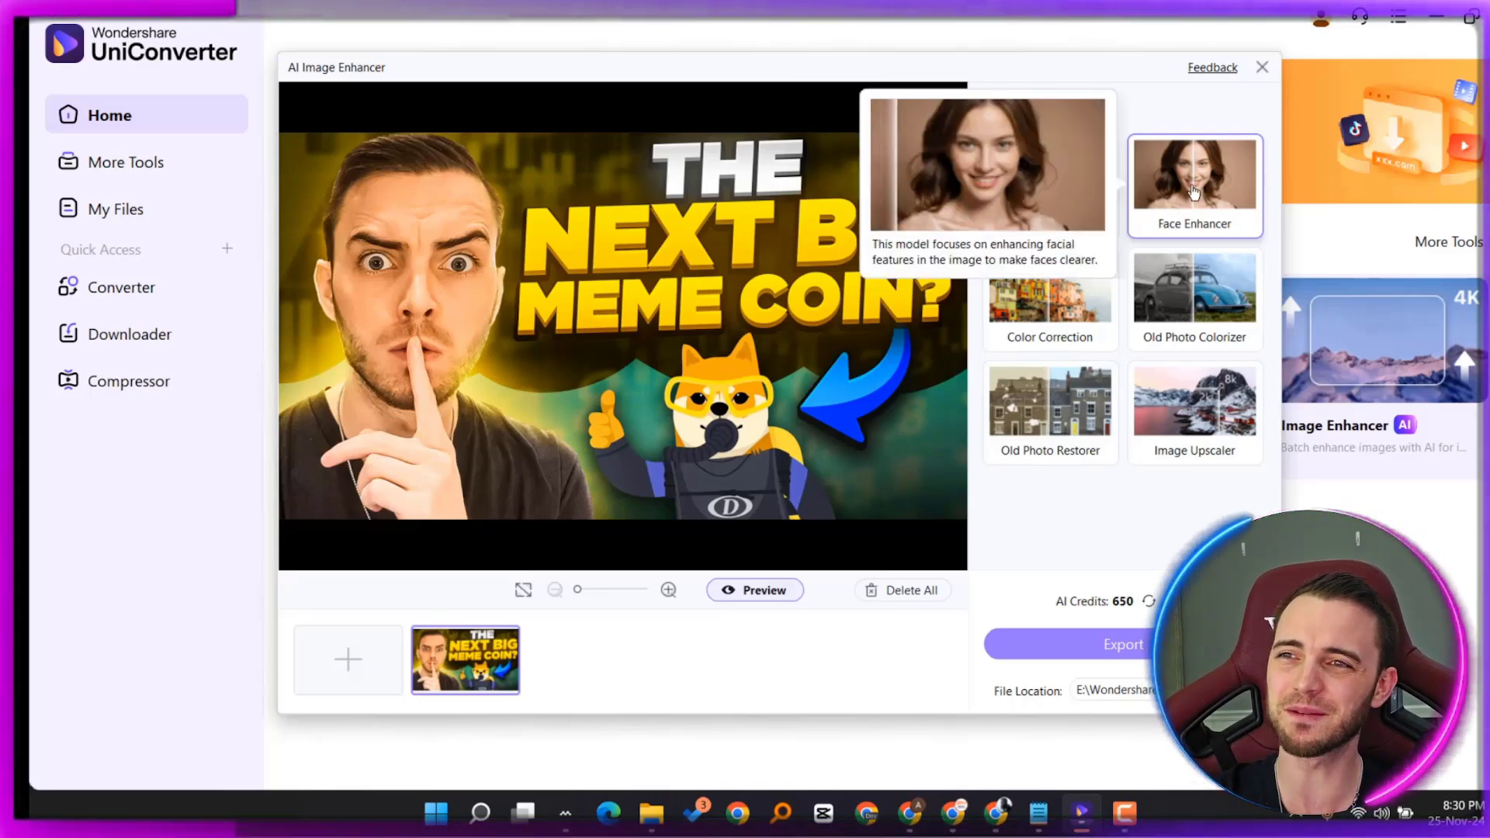
pyautogui.click(1036, 319)
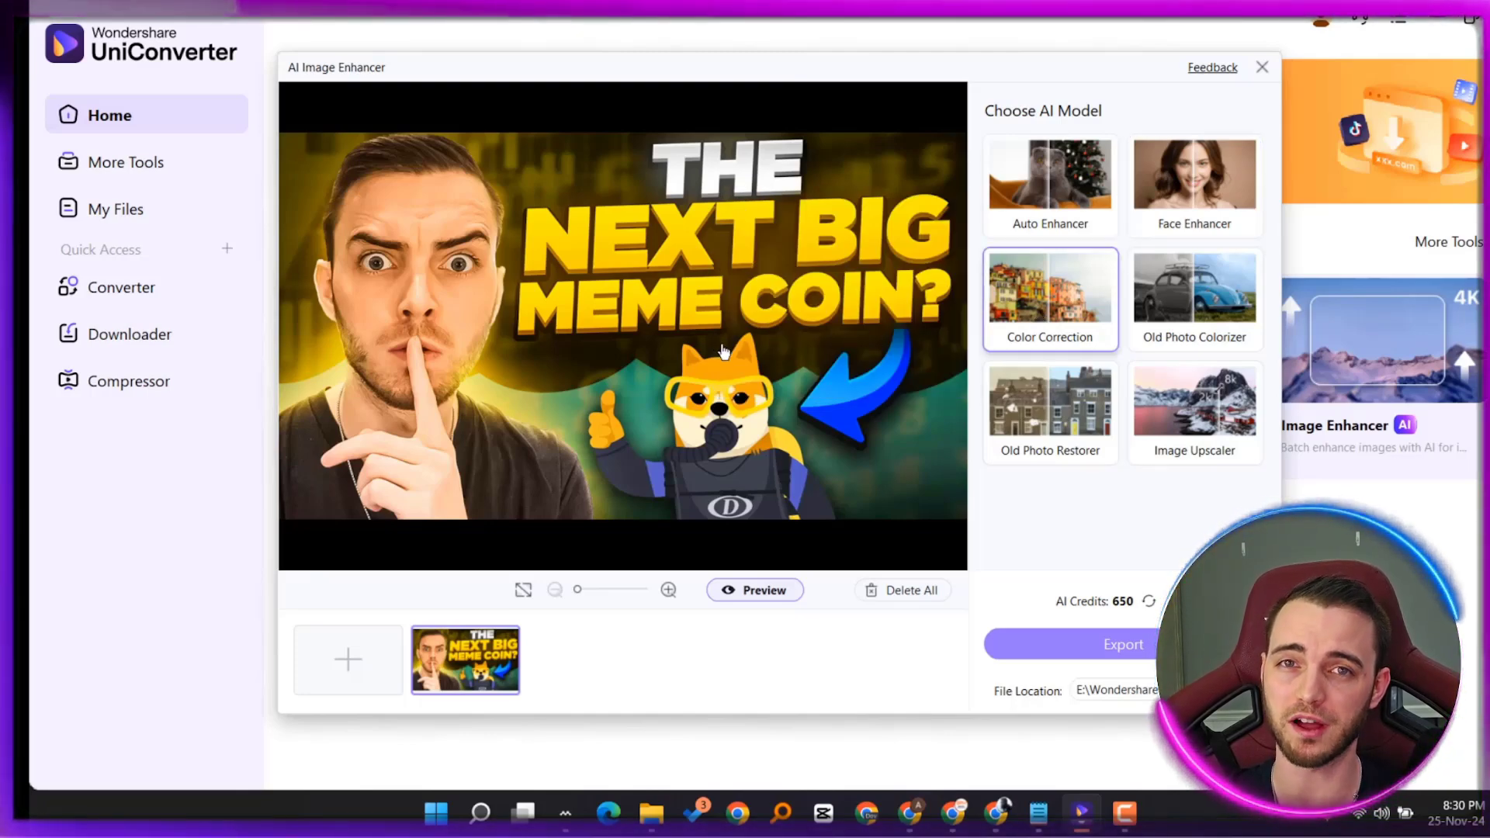
# Step: Try Old Photo Restorer and Image Upscaler, keeping the upscale factor at 2X
pyautogui.scroll(5, 725, 351)
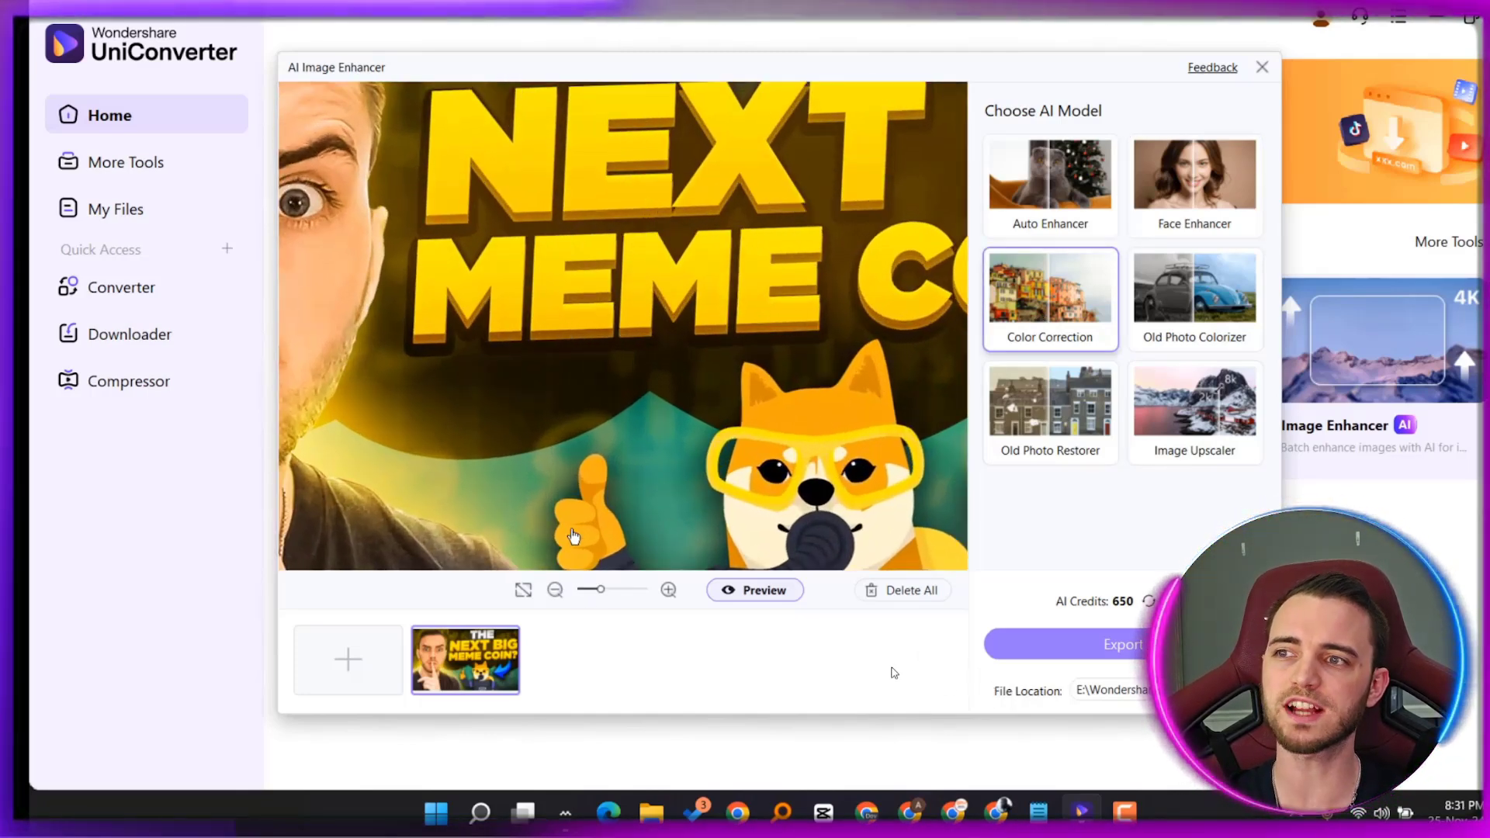
pyautogui.scroll(-2, 824, 531)
pyautogui.scroll(3, 675, 426)
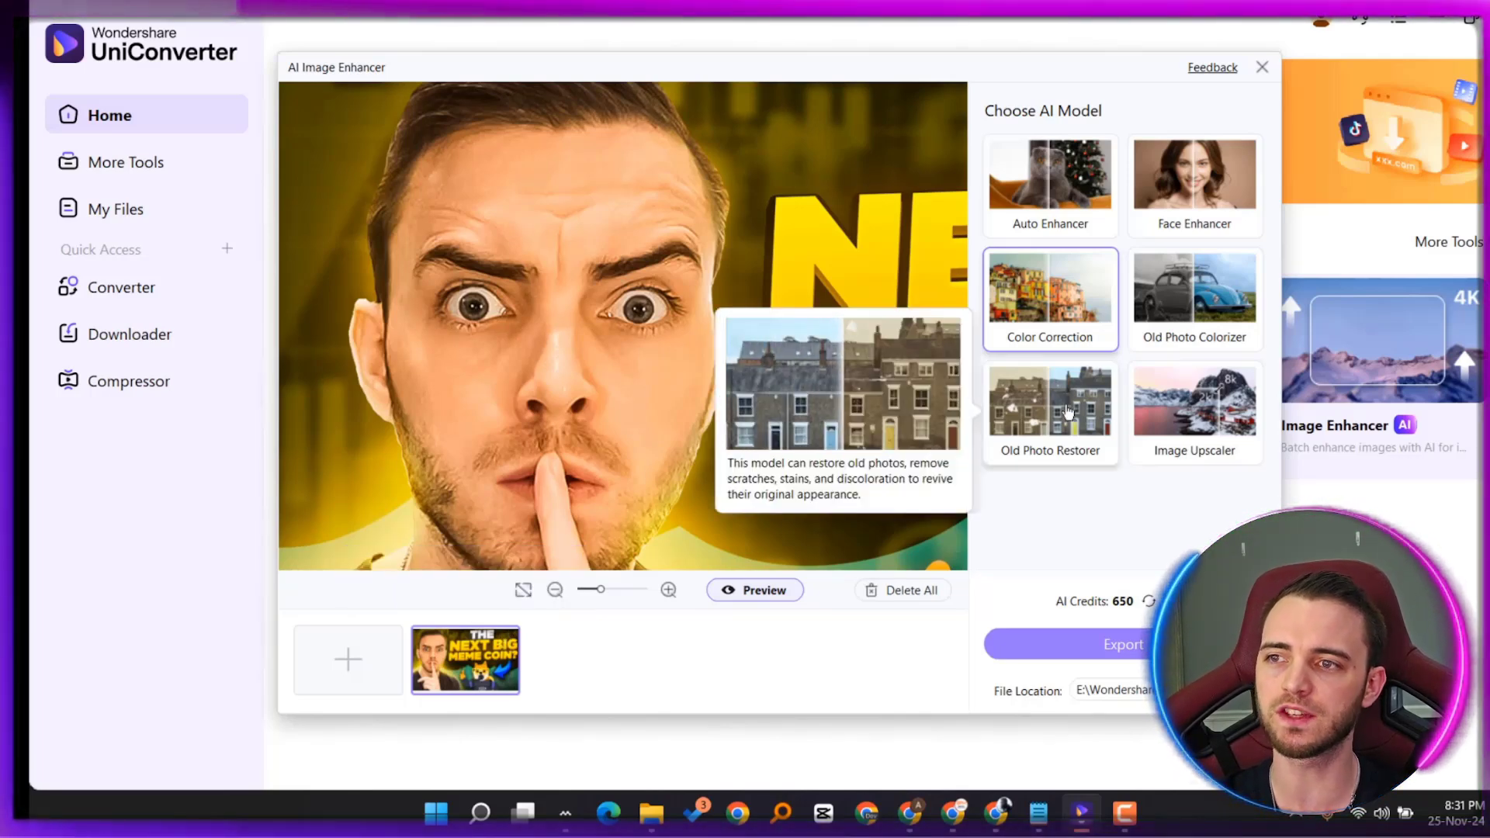
pyautogui.click(1070, 411)
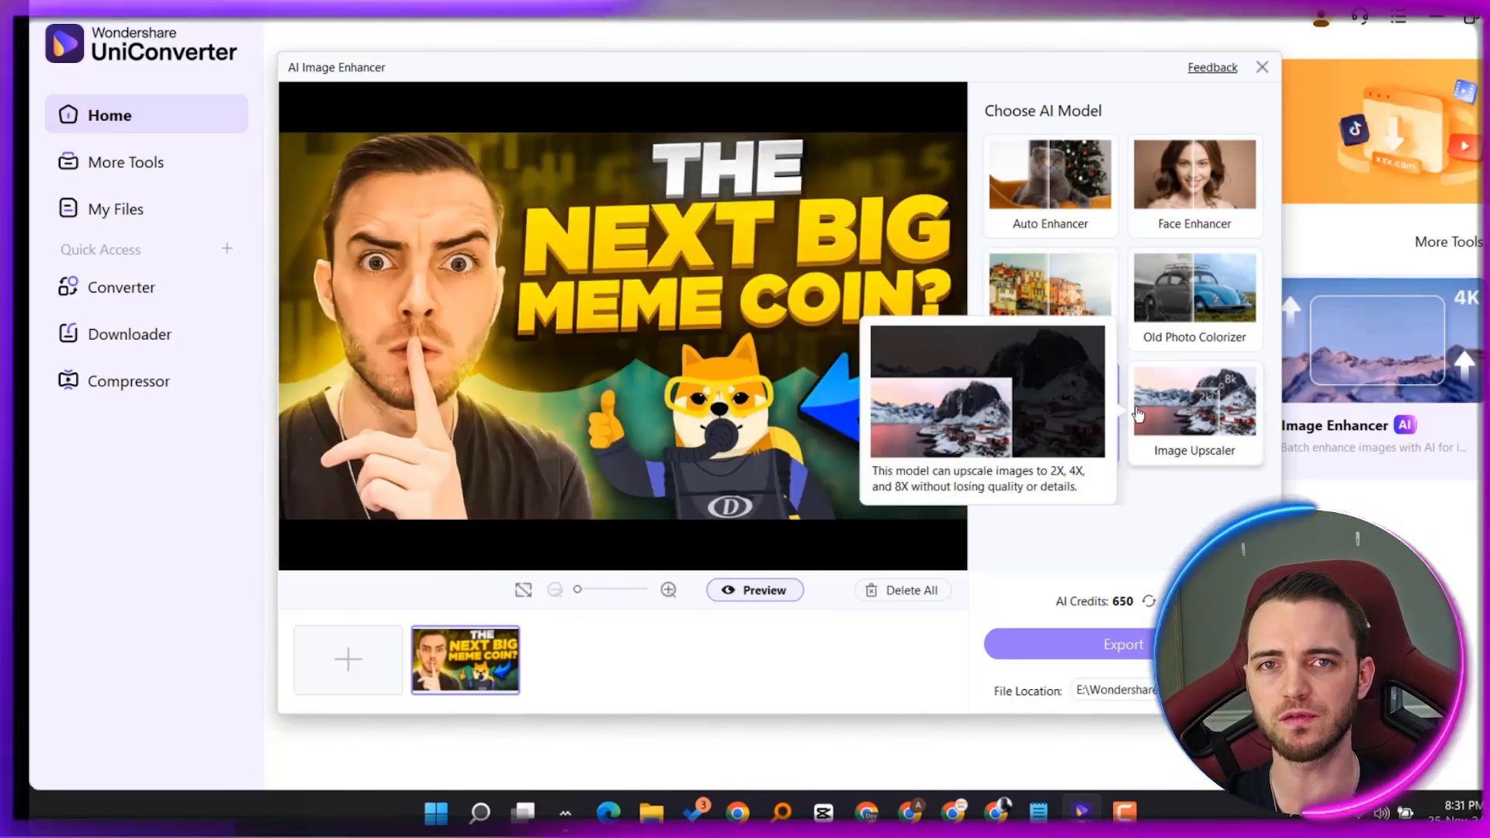
pyautogui.moveTo(1179, 340)
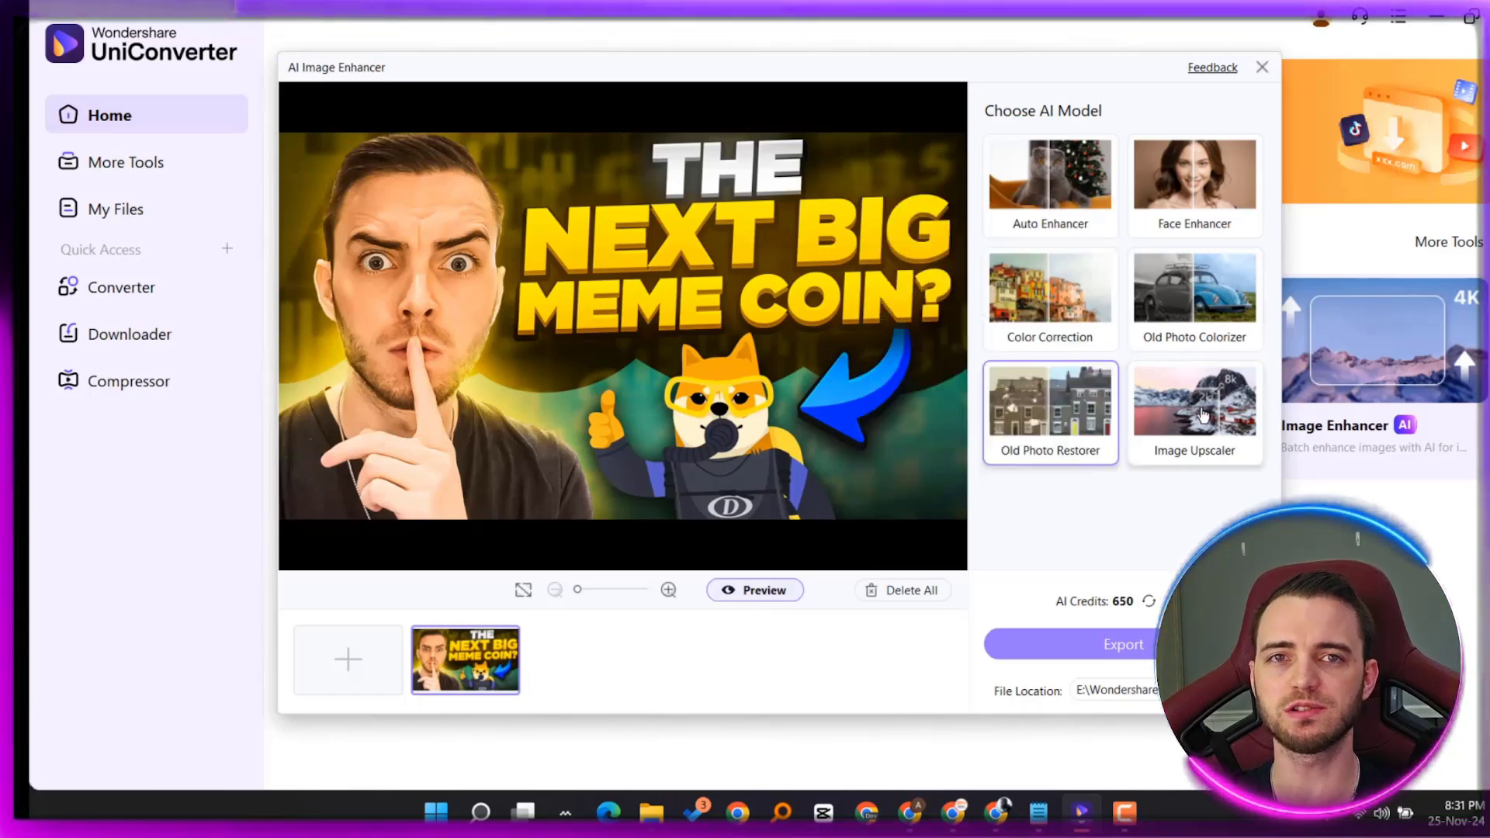
pyautogui.click(1196, 411)
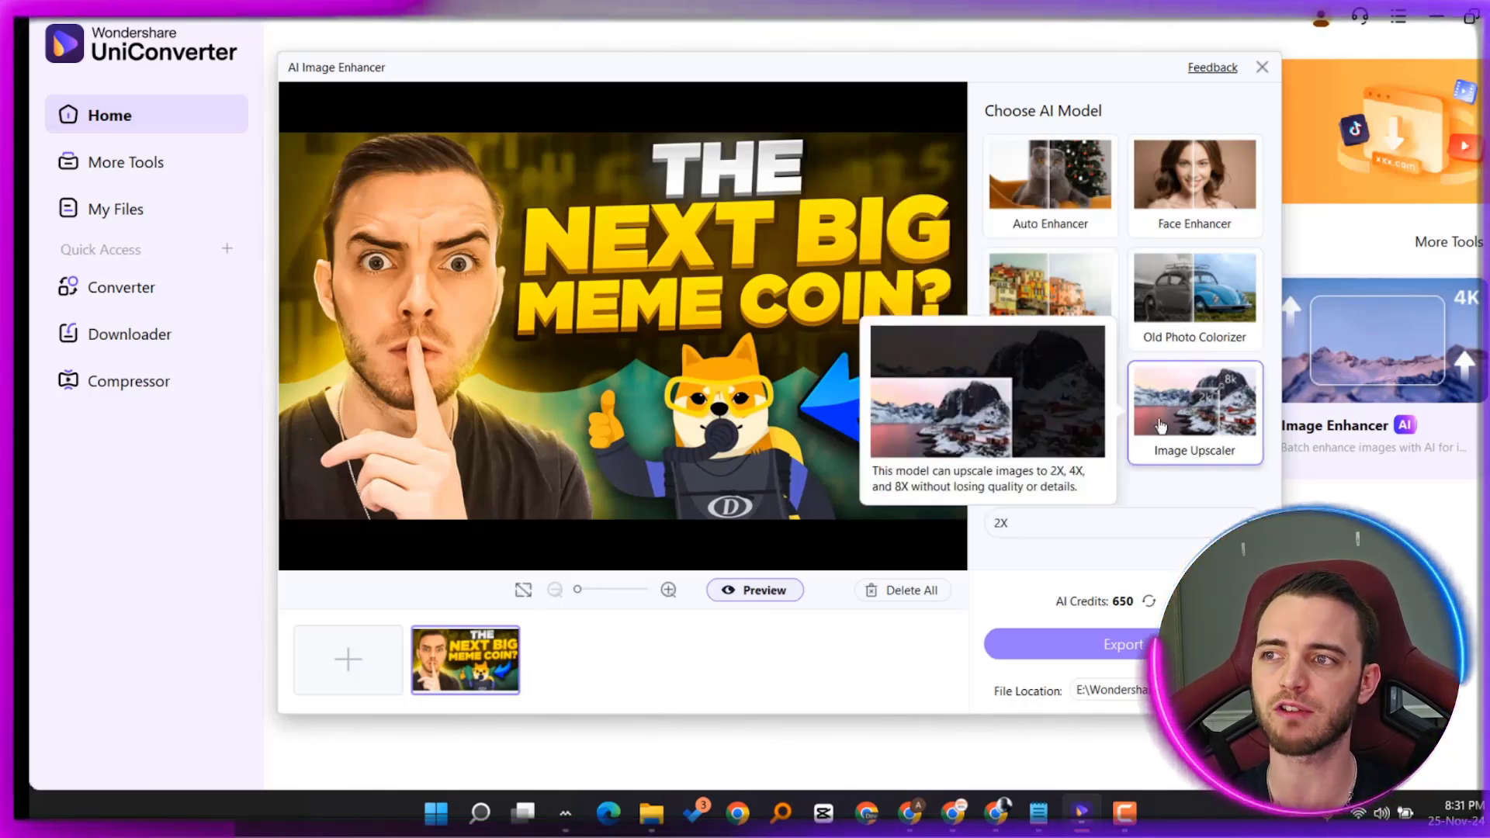
pyautogui.click(1051, 407)
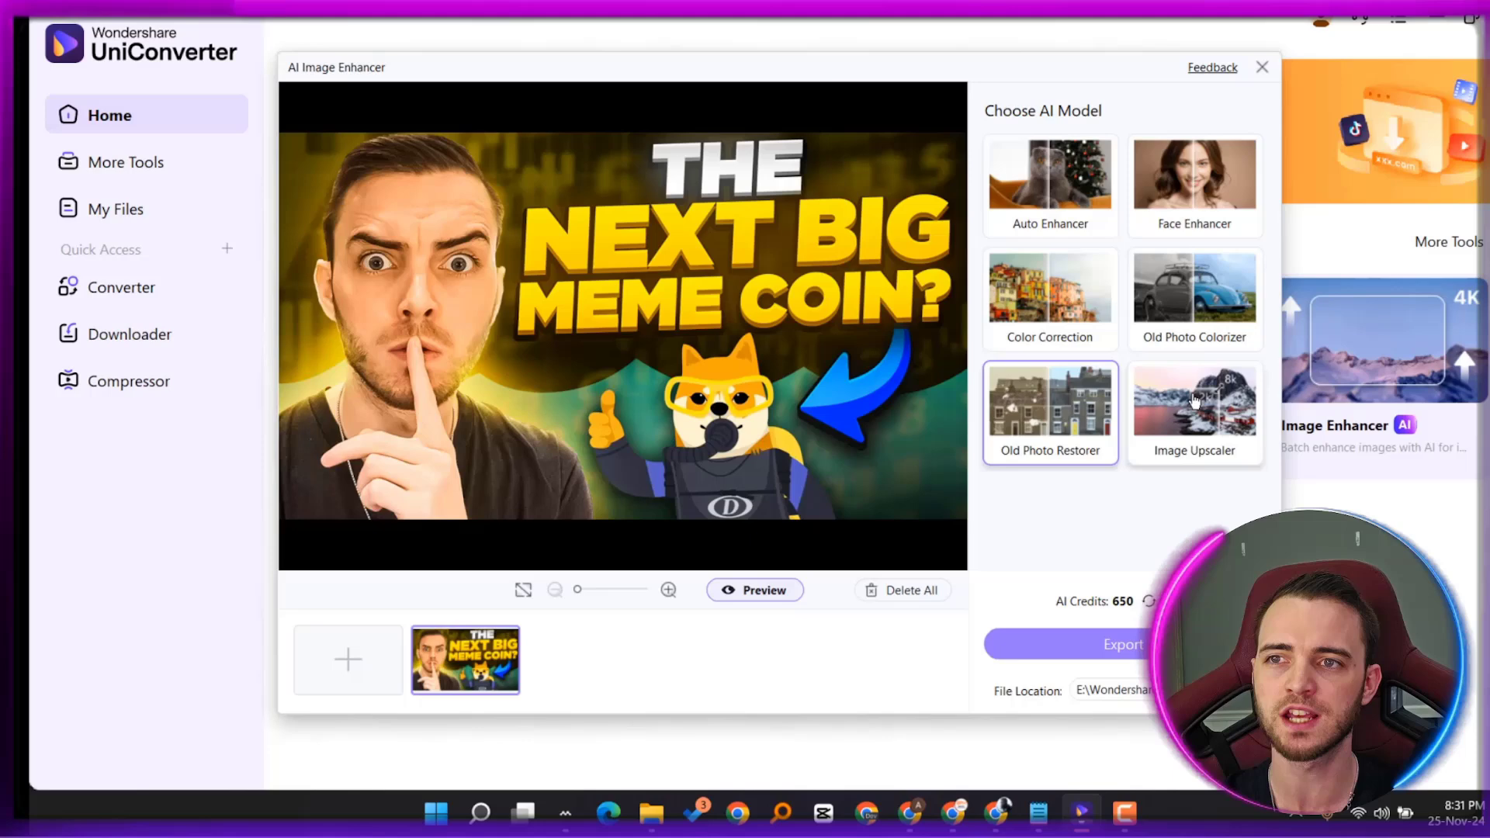
pyautogui.click(1173, 402)
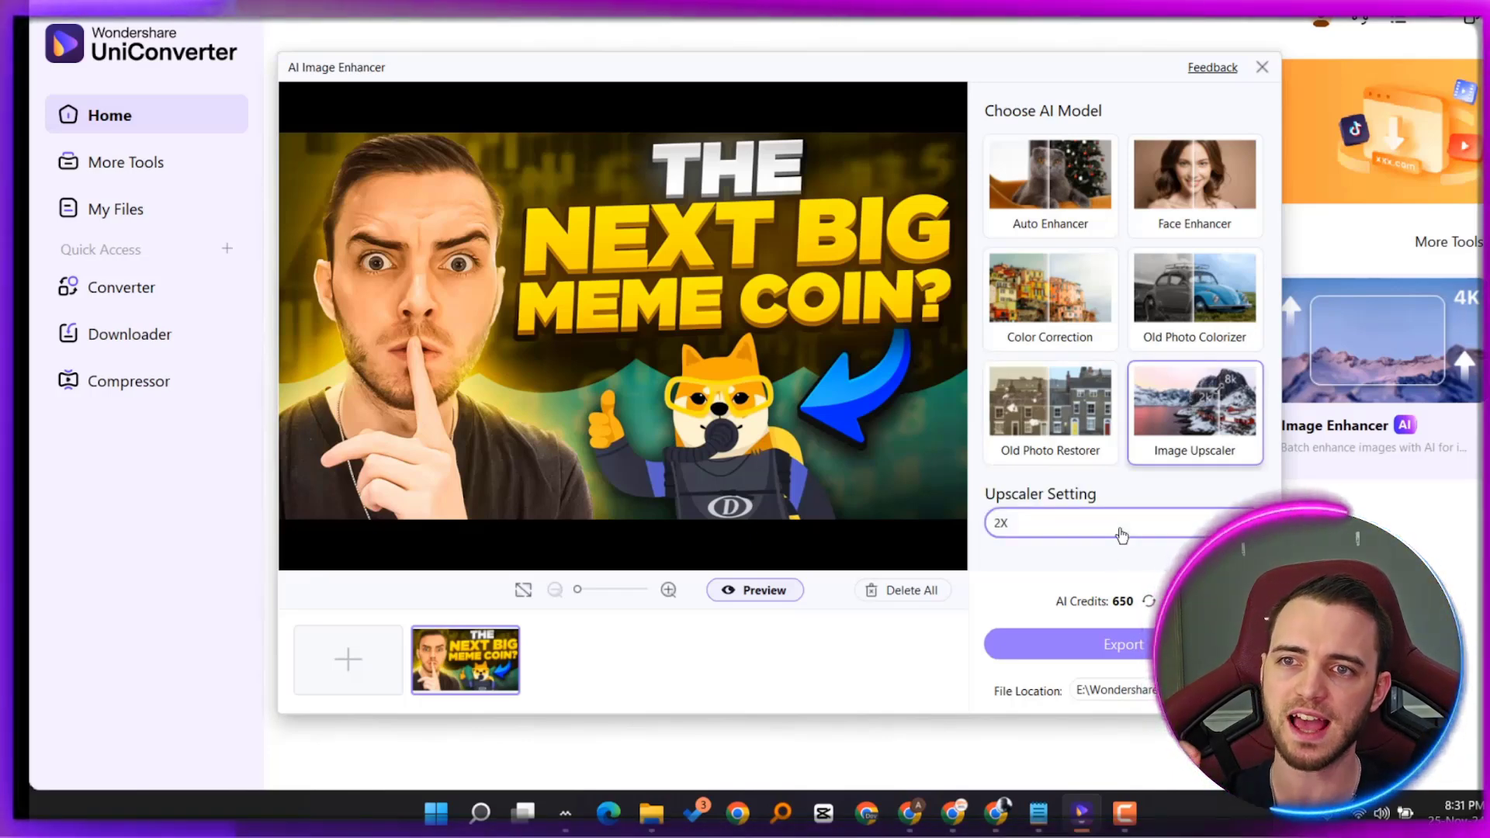
pyautogui.click(1043, 554)
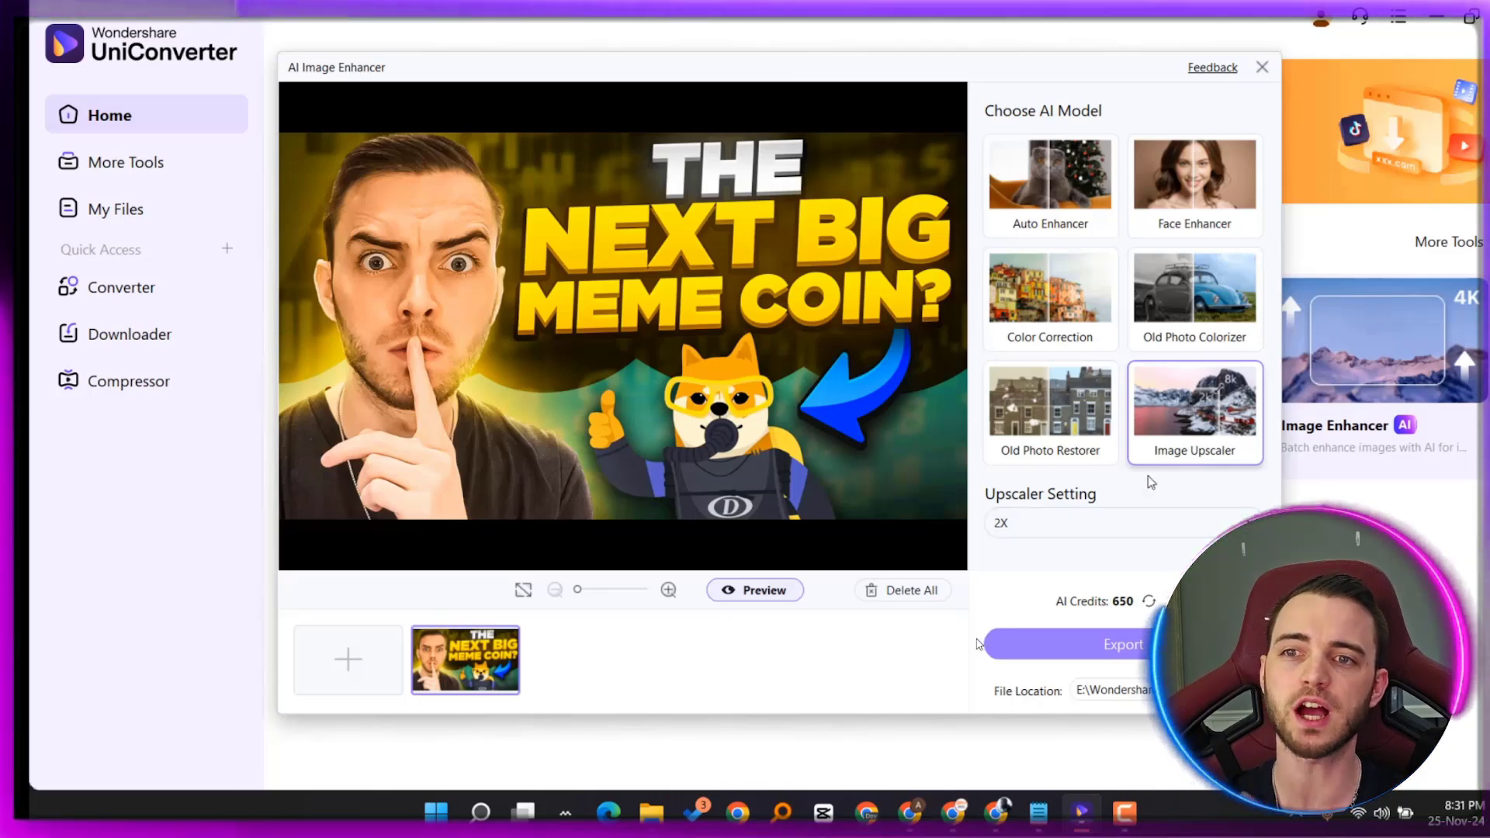
# Step: Check the upscale factors, then preview the Auto Enhancer result on the image
pyautogui.click(1080, 404)
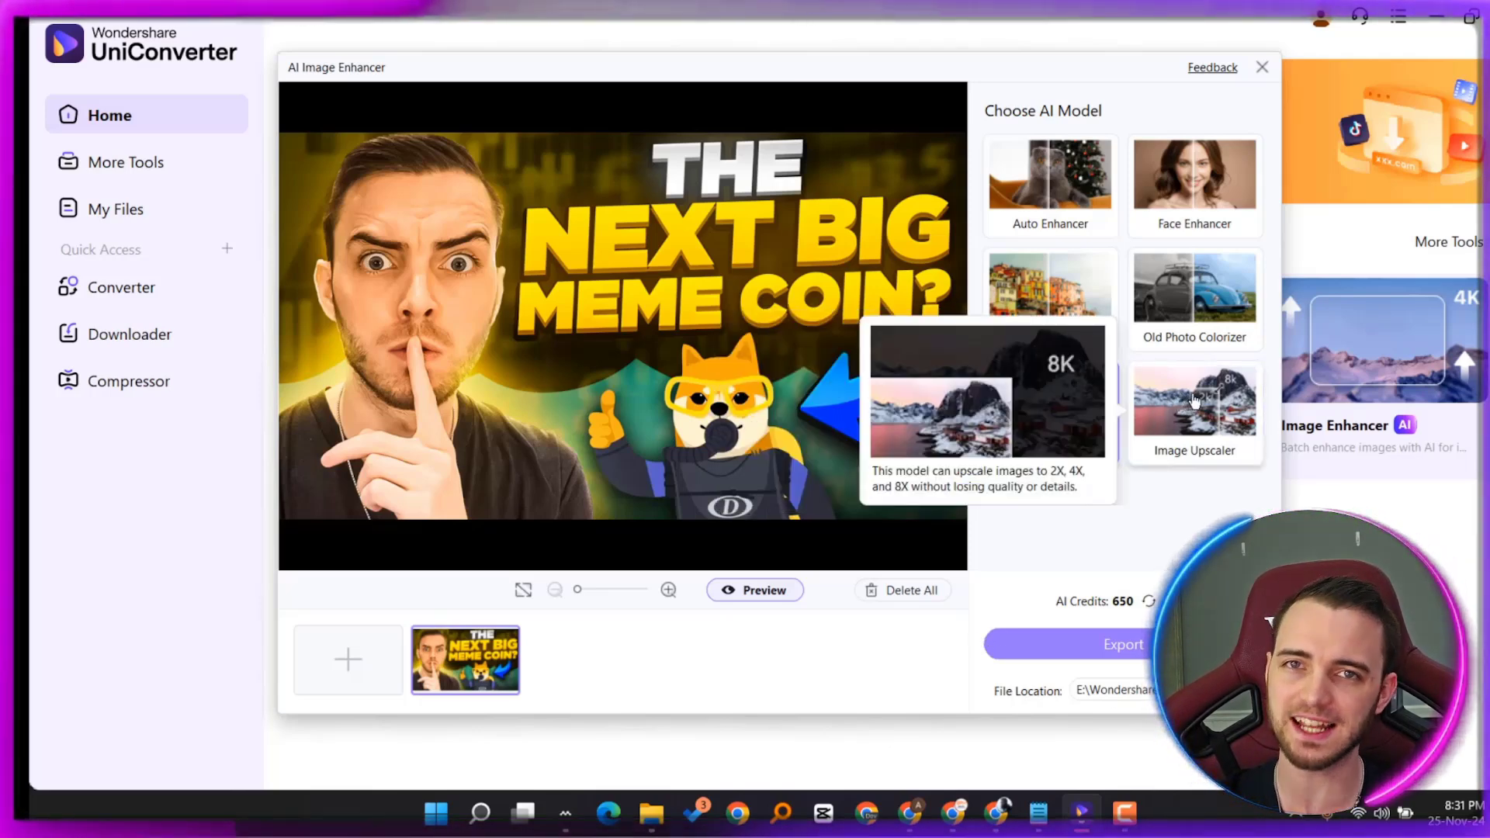
pyautogui.click(1134, 403)
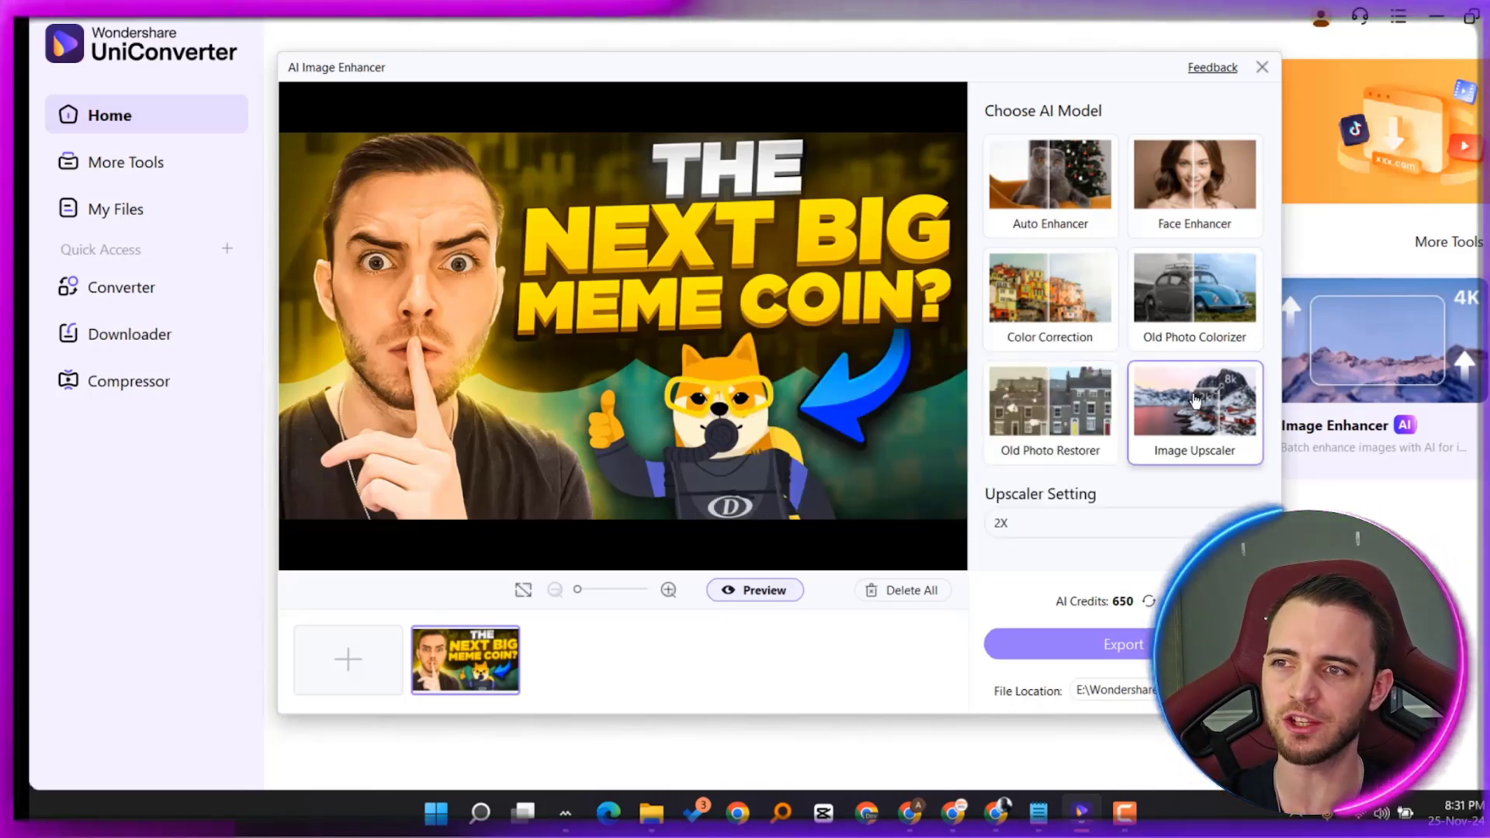
pyautogui.click(1119, 530)
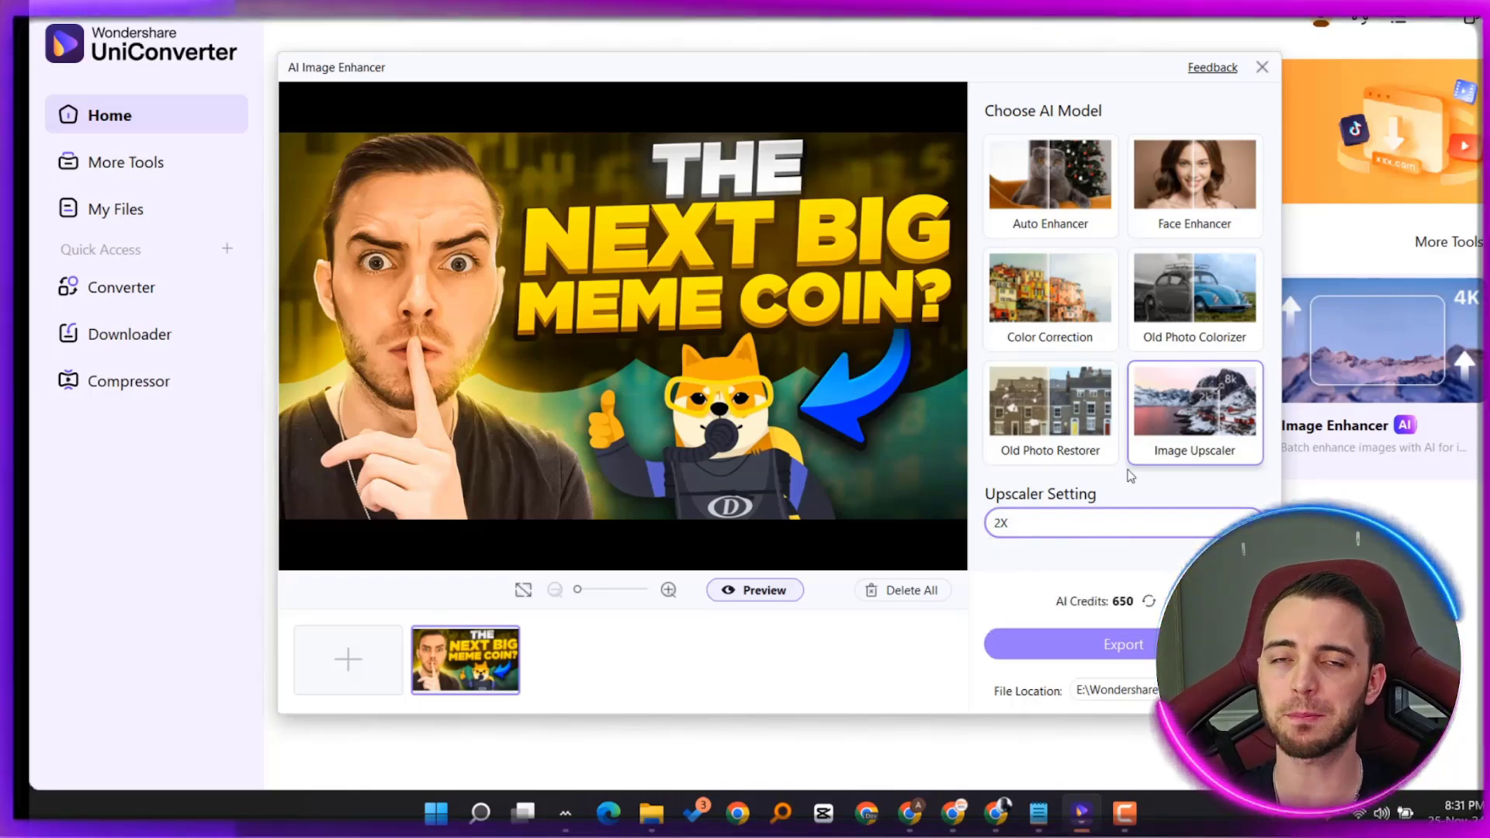
pyautogui.click(1050, 182)
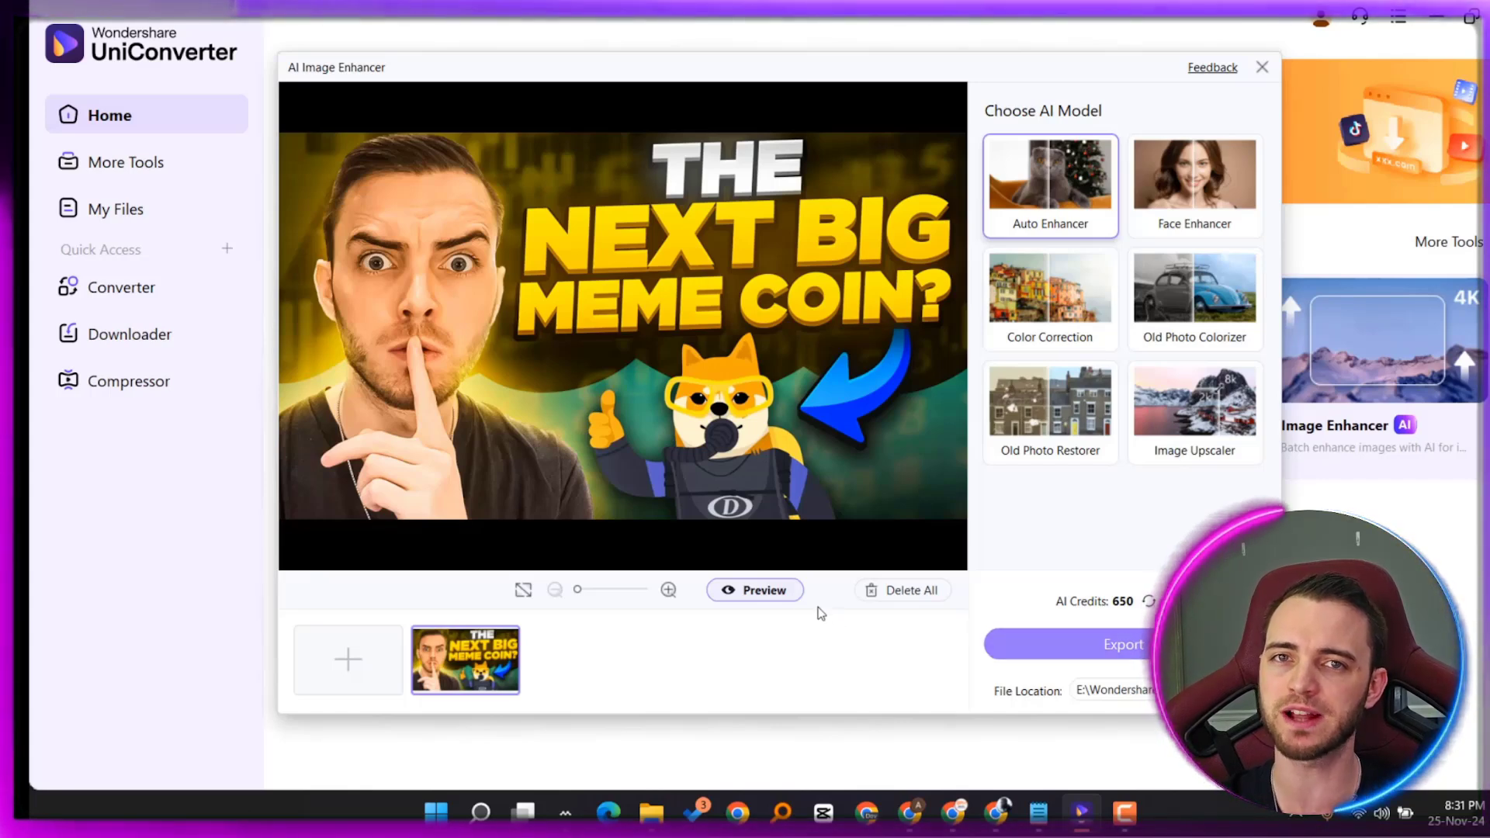
pyautogui.click(754, 592)
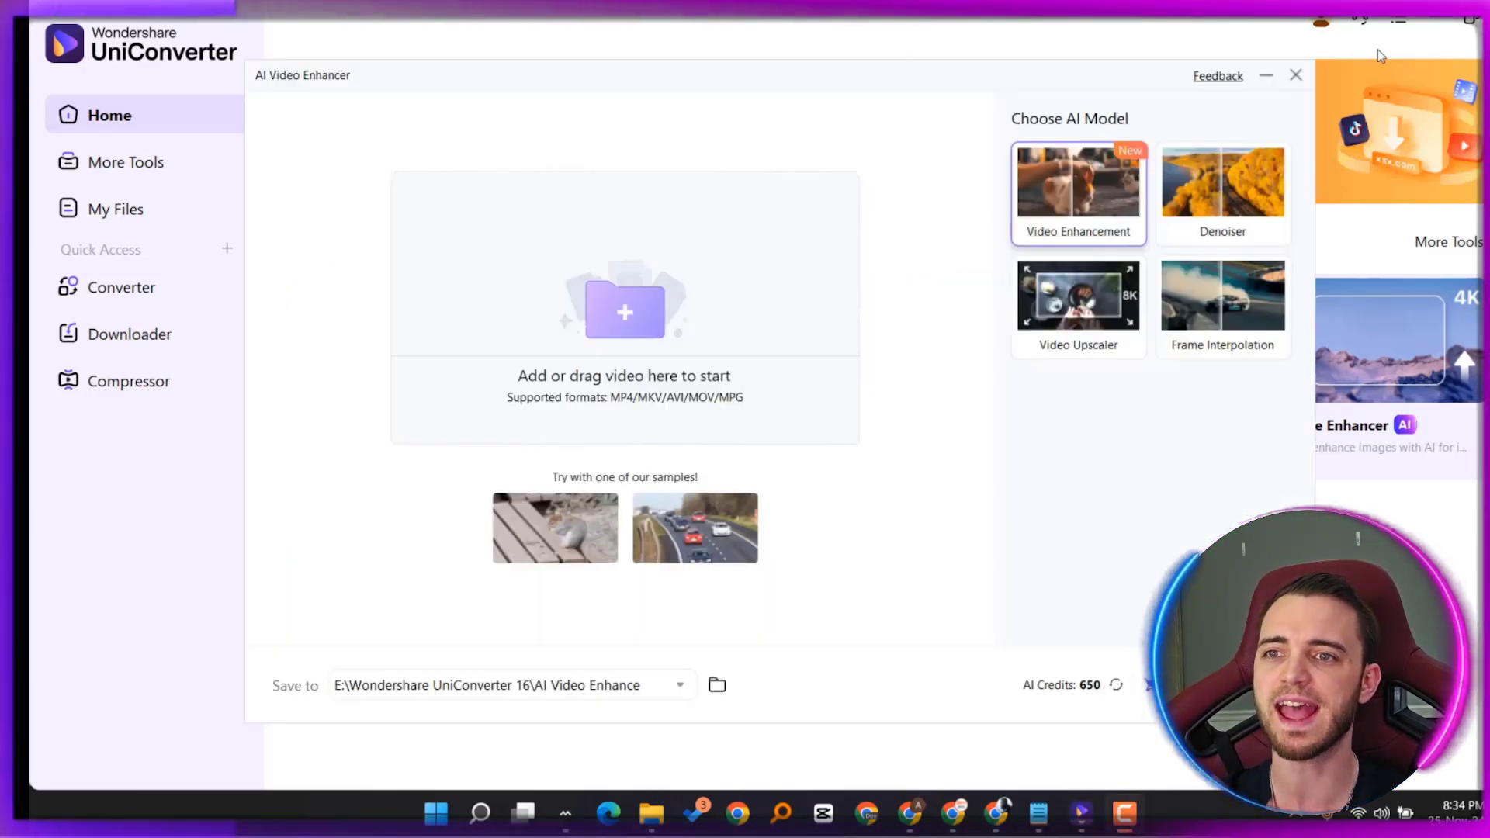
# Step: Reopen the AI Video Enhancer and load a video clip into it
pyautogui.click(1297, 74)
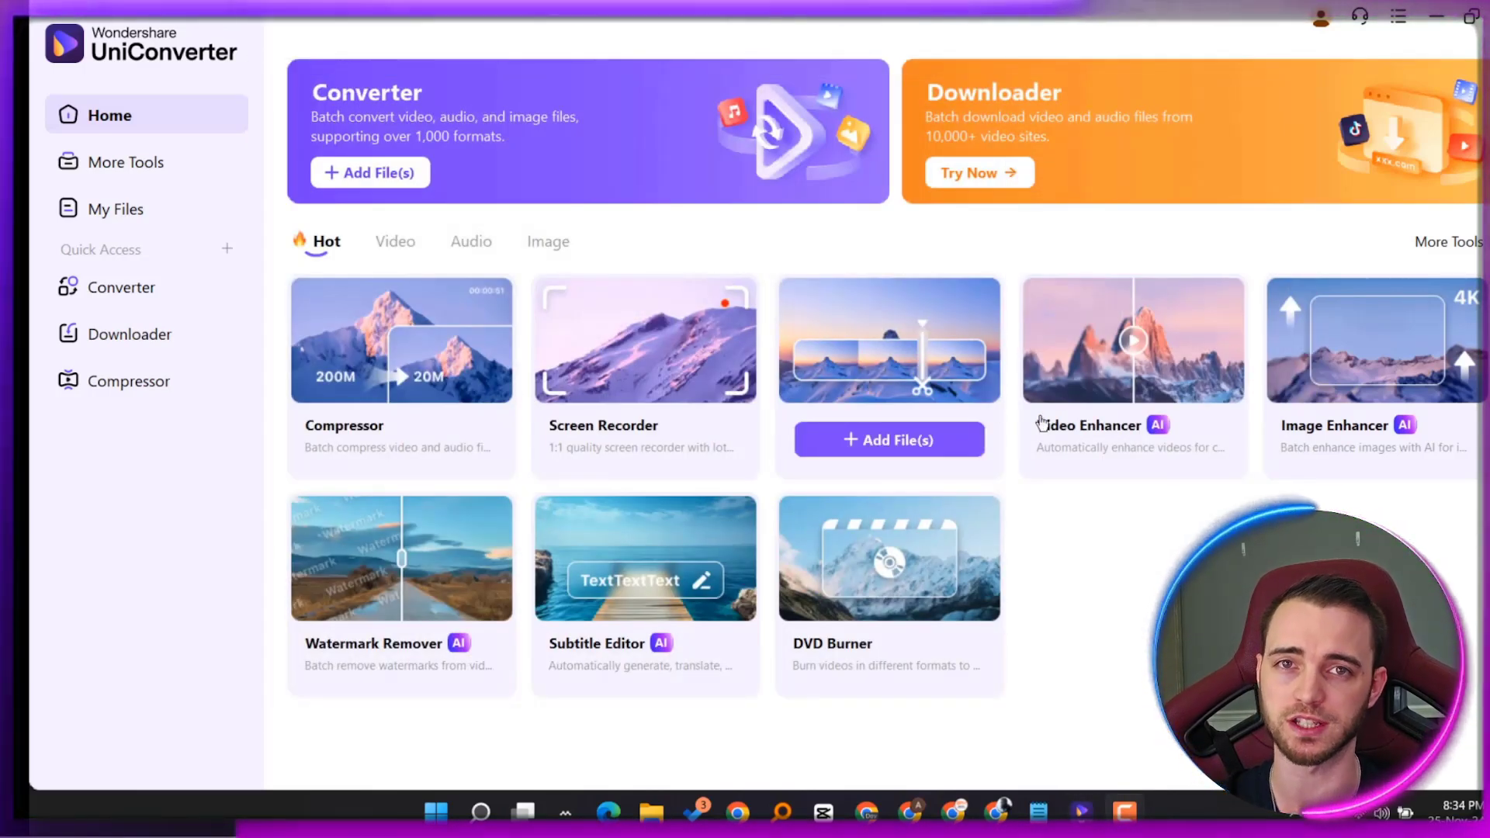
pyautogui.click(1108, 388)
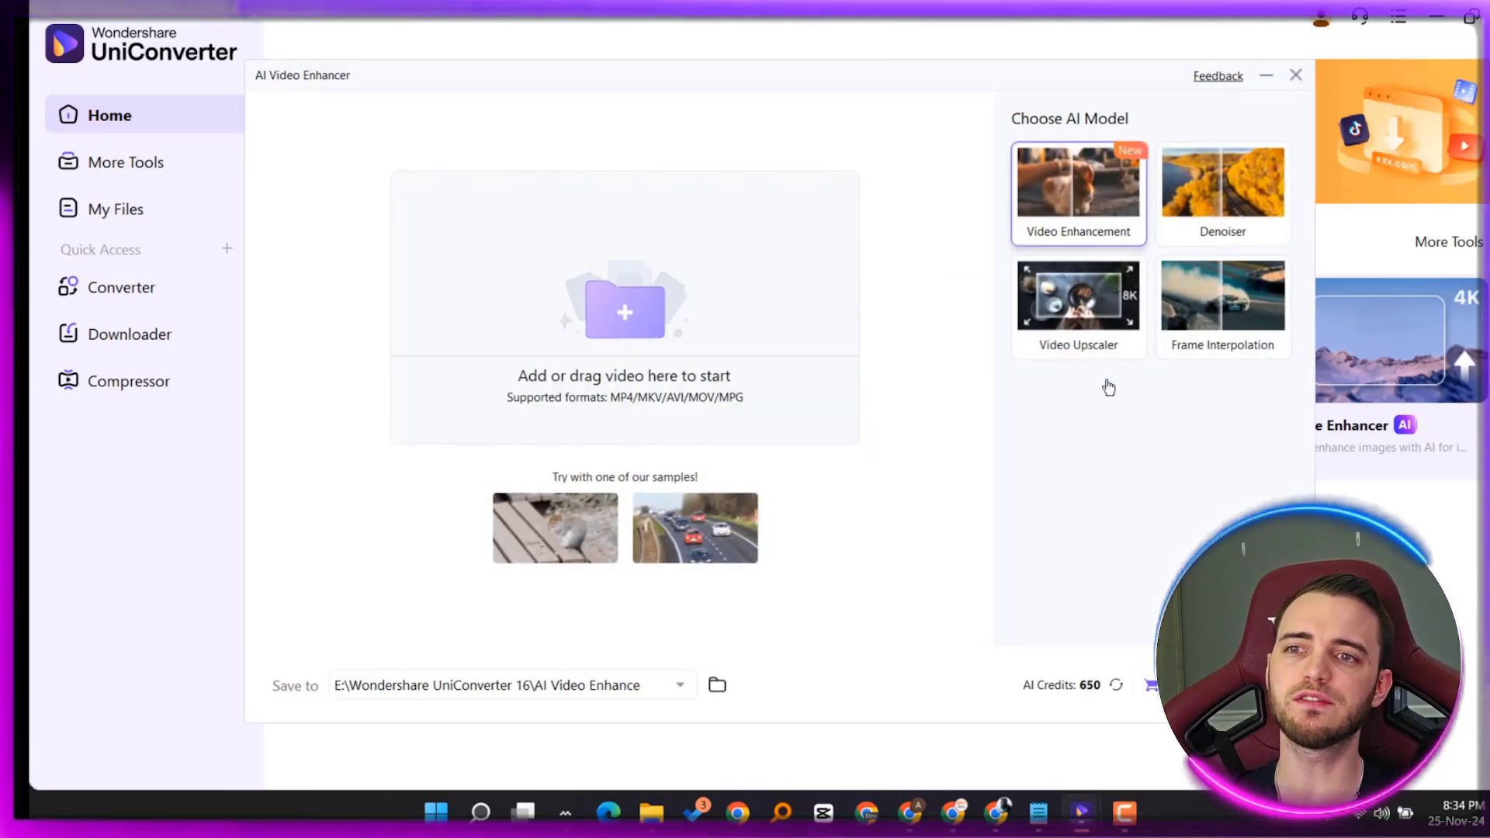
pyautogui.click(620, 343)
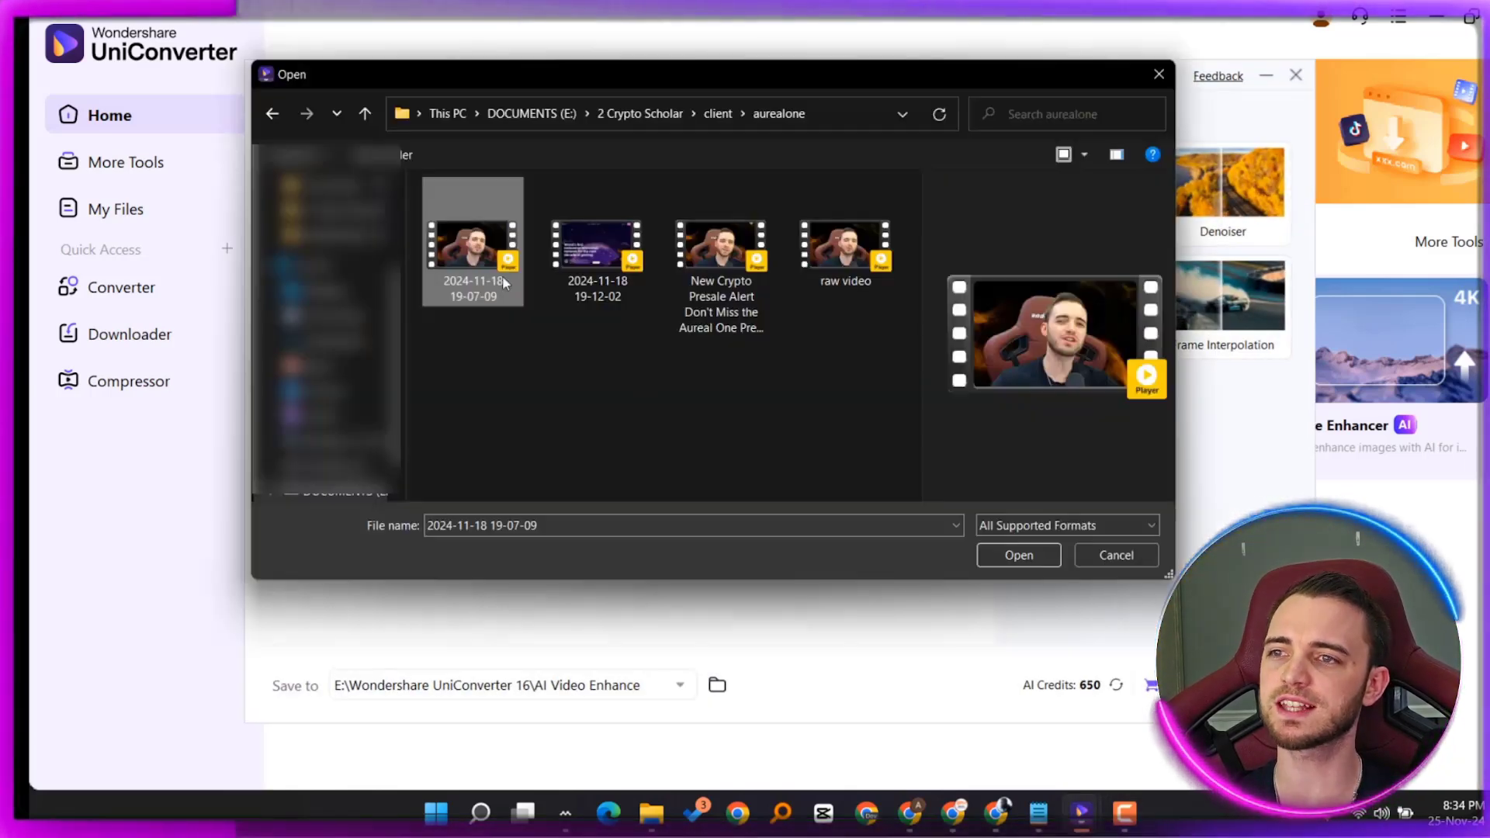
pyautogui.click(1009, 554)
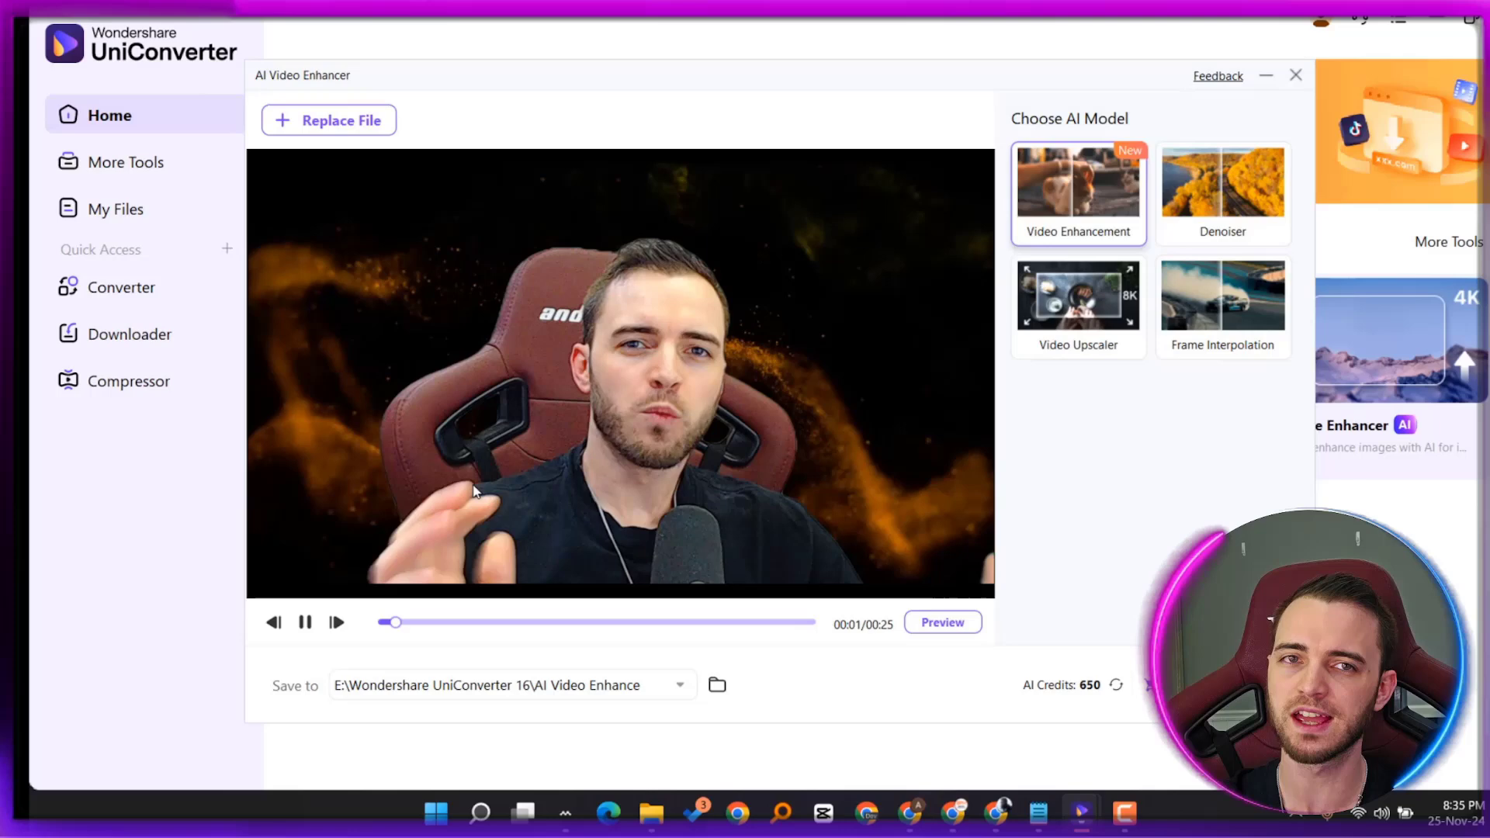
# Step: Pause playback and switch the enhancer to the Denoiser model
pyautogui.click(467, 486)
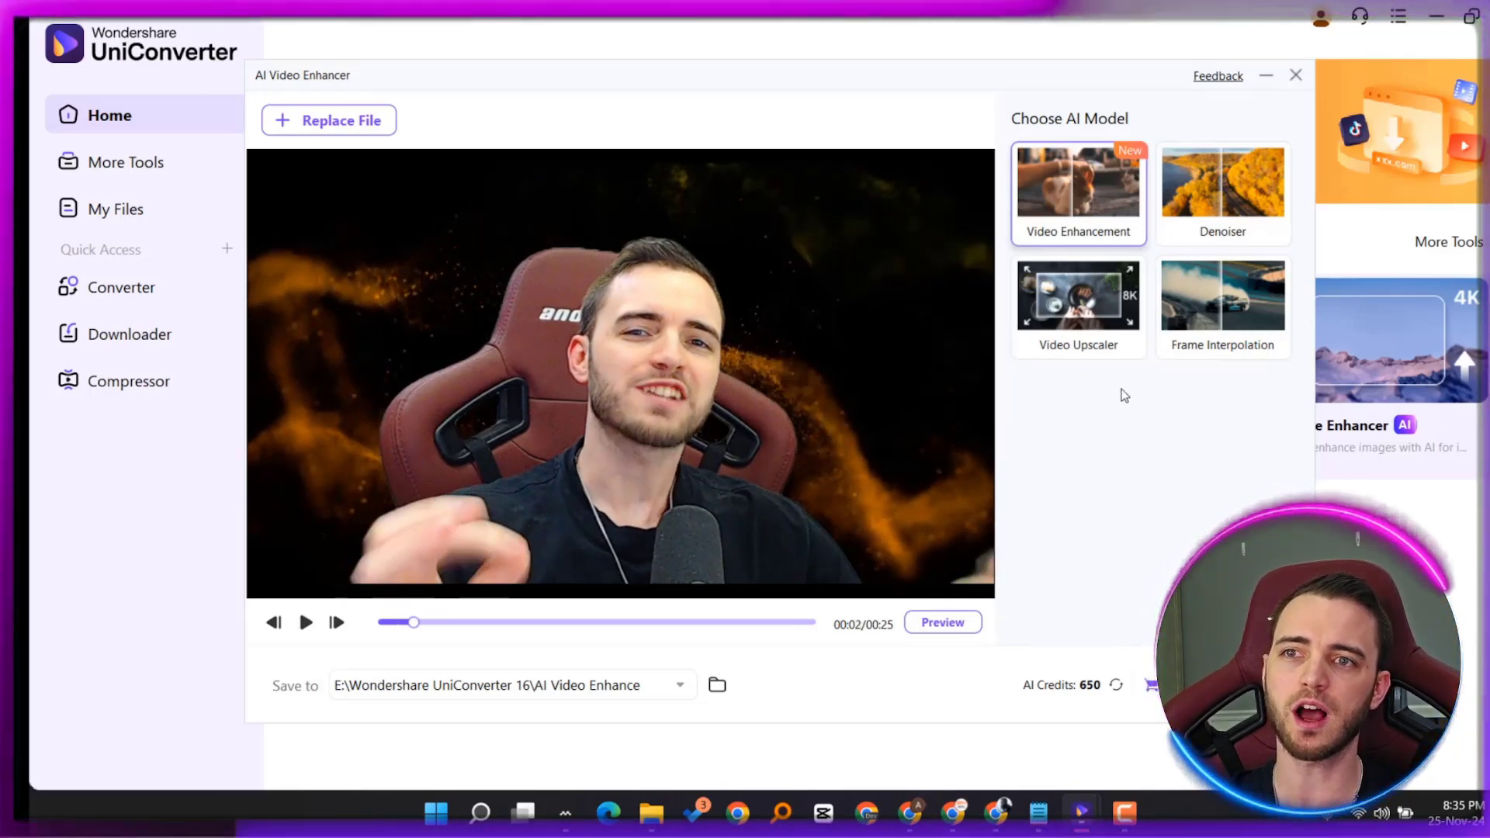
pyautogui.moveTo(1220, 209)
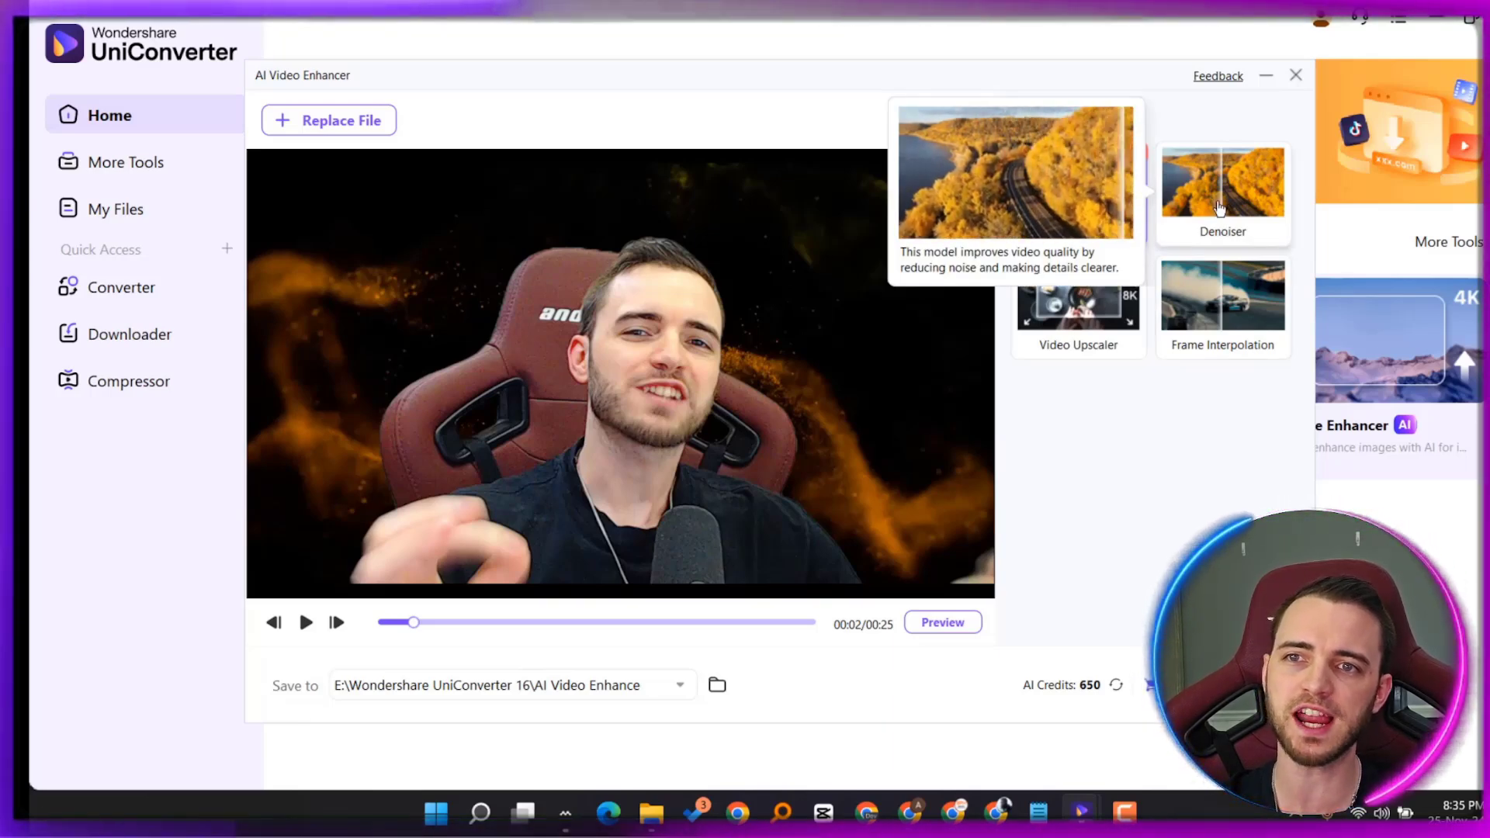
pyautogui.click(1219, 208)
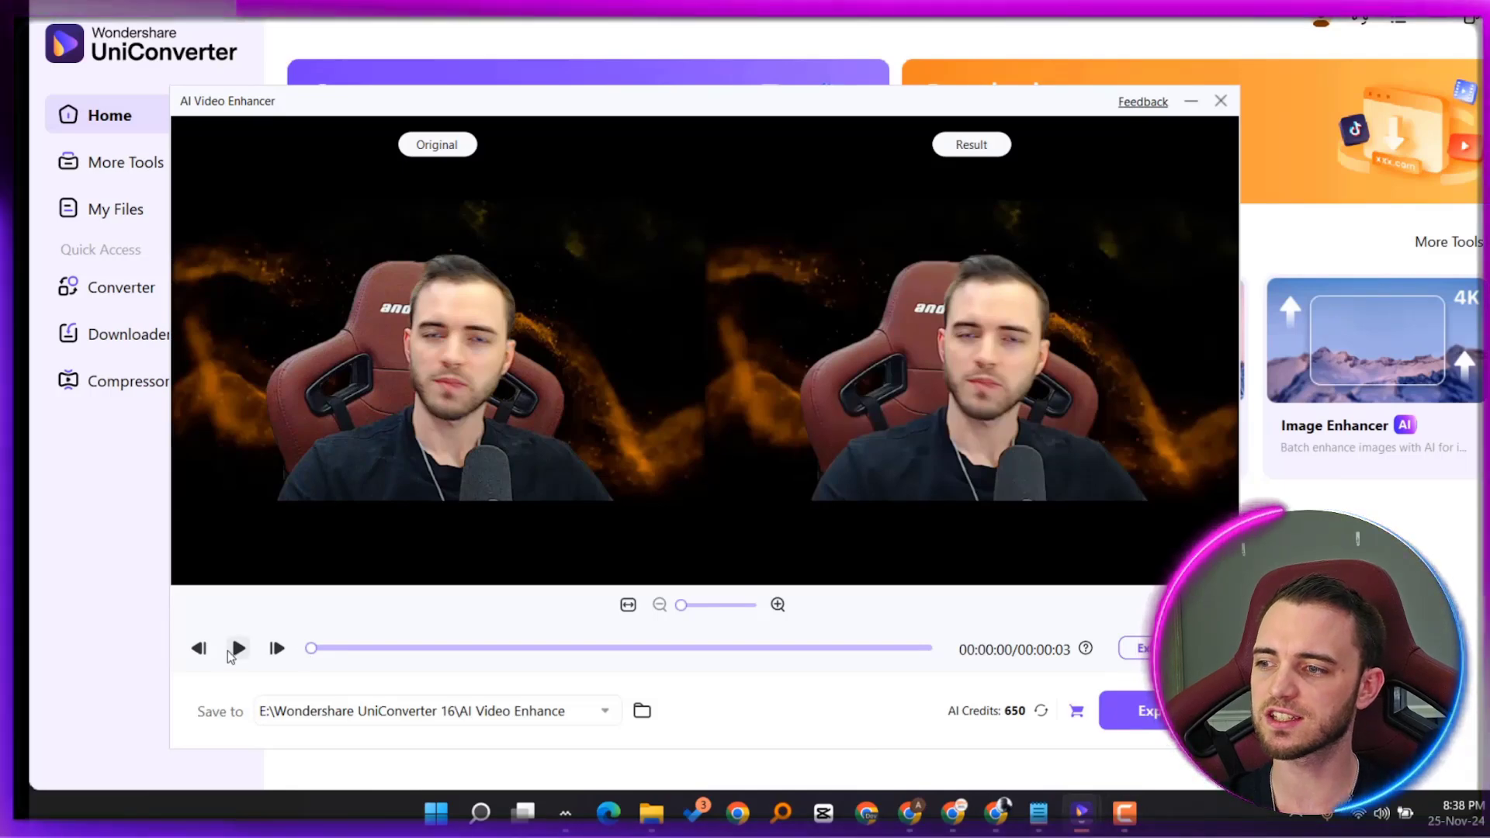
# Step: Play the Original/Result comparison, zoom in and center both previews on the face
pyautogui.click(237, 650)
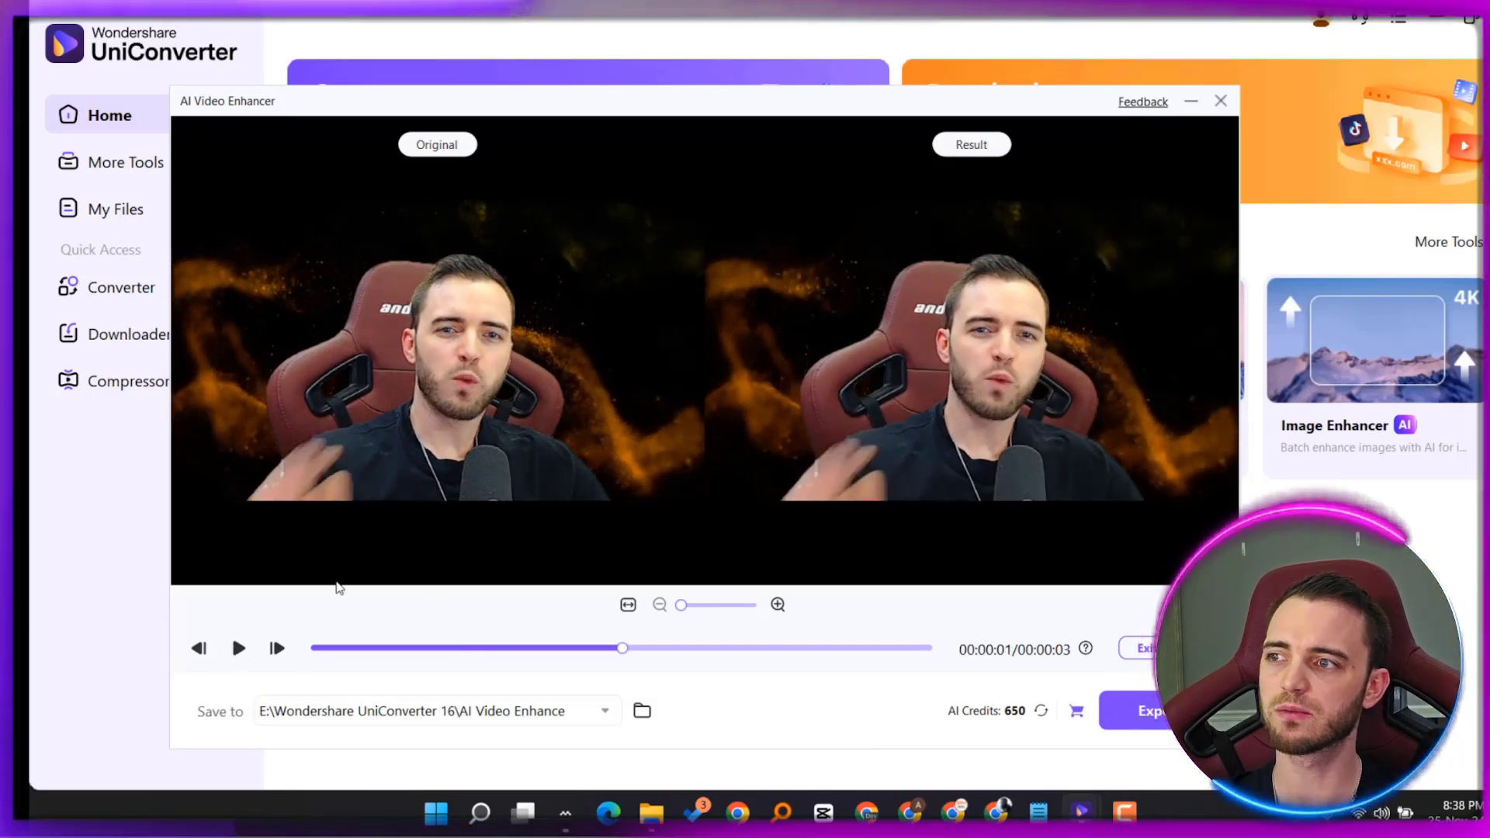
pyautogui.moveTo(682, 605); pyautogui.dragTo(711, 606)
pyautogui.moveTo(1054, 389); pyautogui.dragTo(1017, 481)
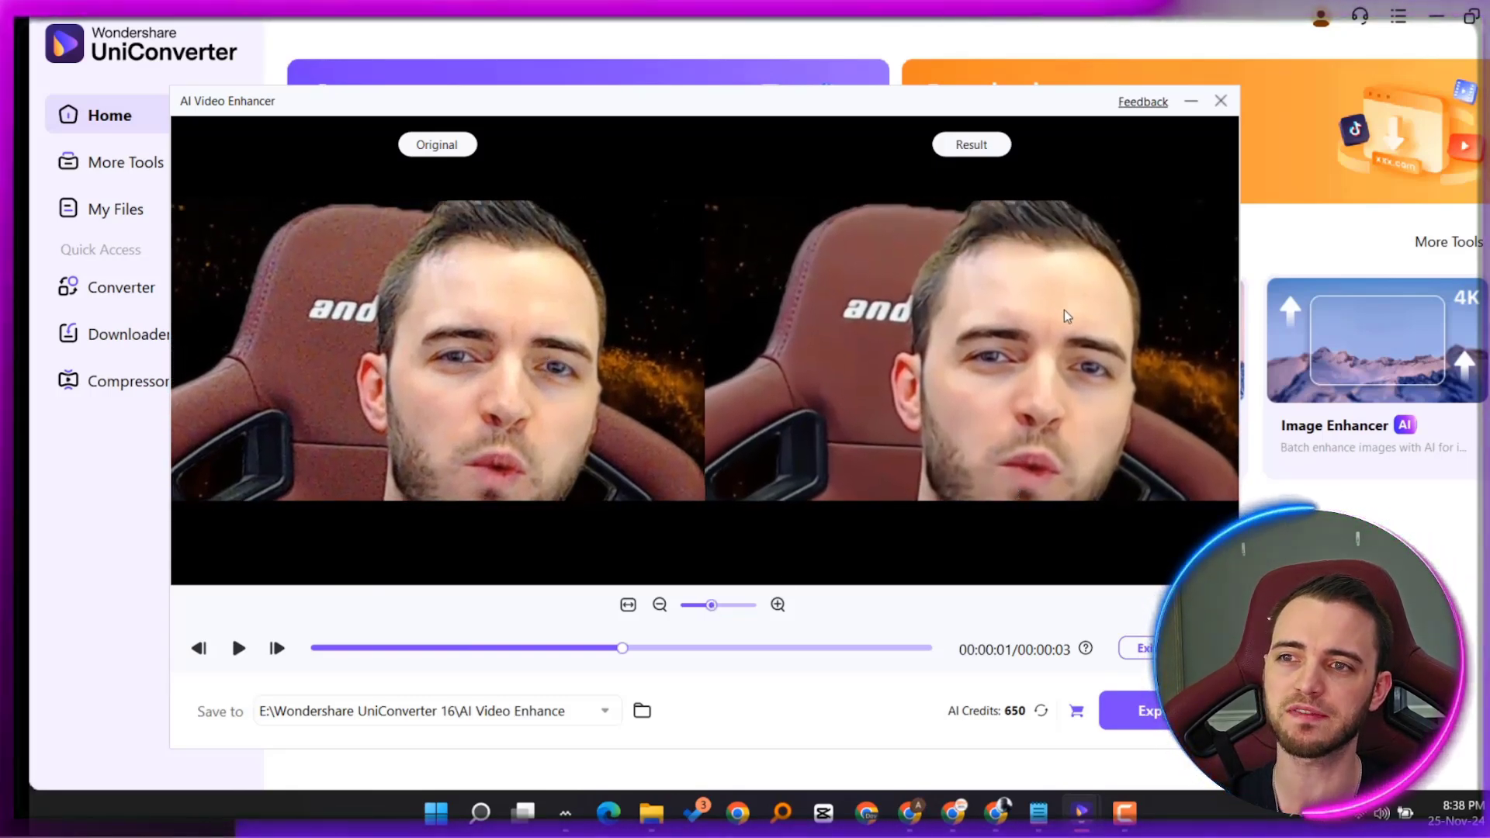
pyautogui.moveTo(1048, 370); pyautogui.dragTo(972, 339)
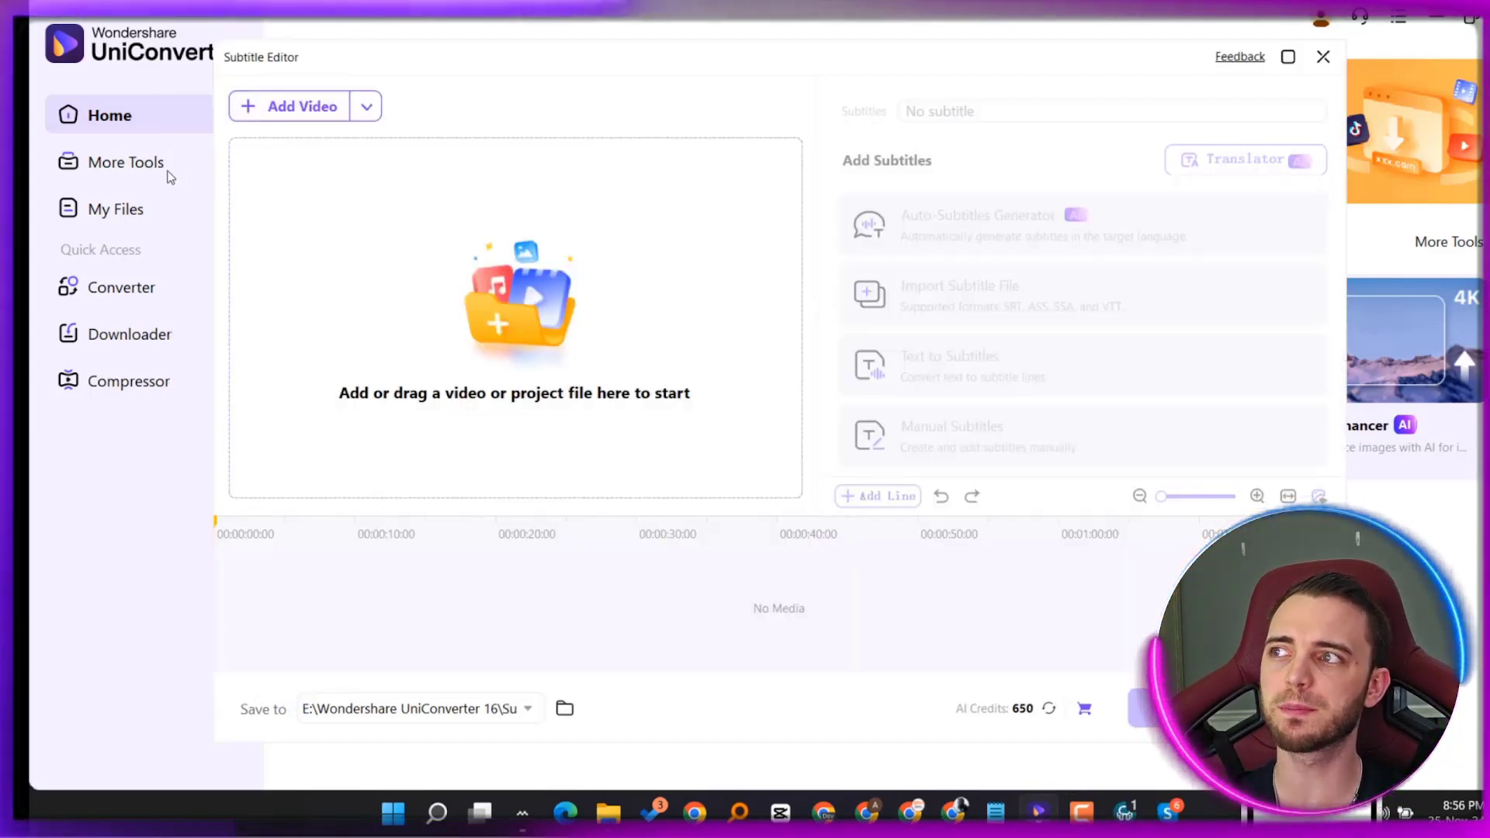
pyautogui.click(486, 333)
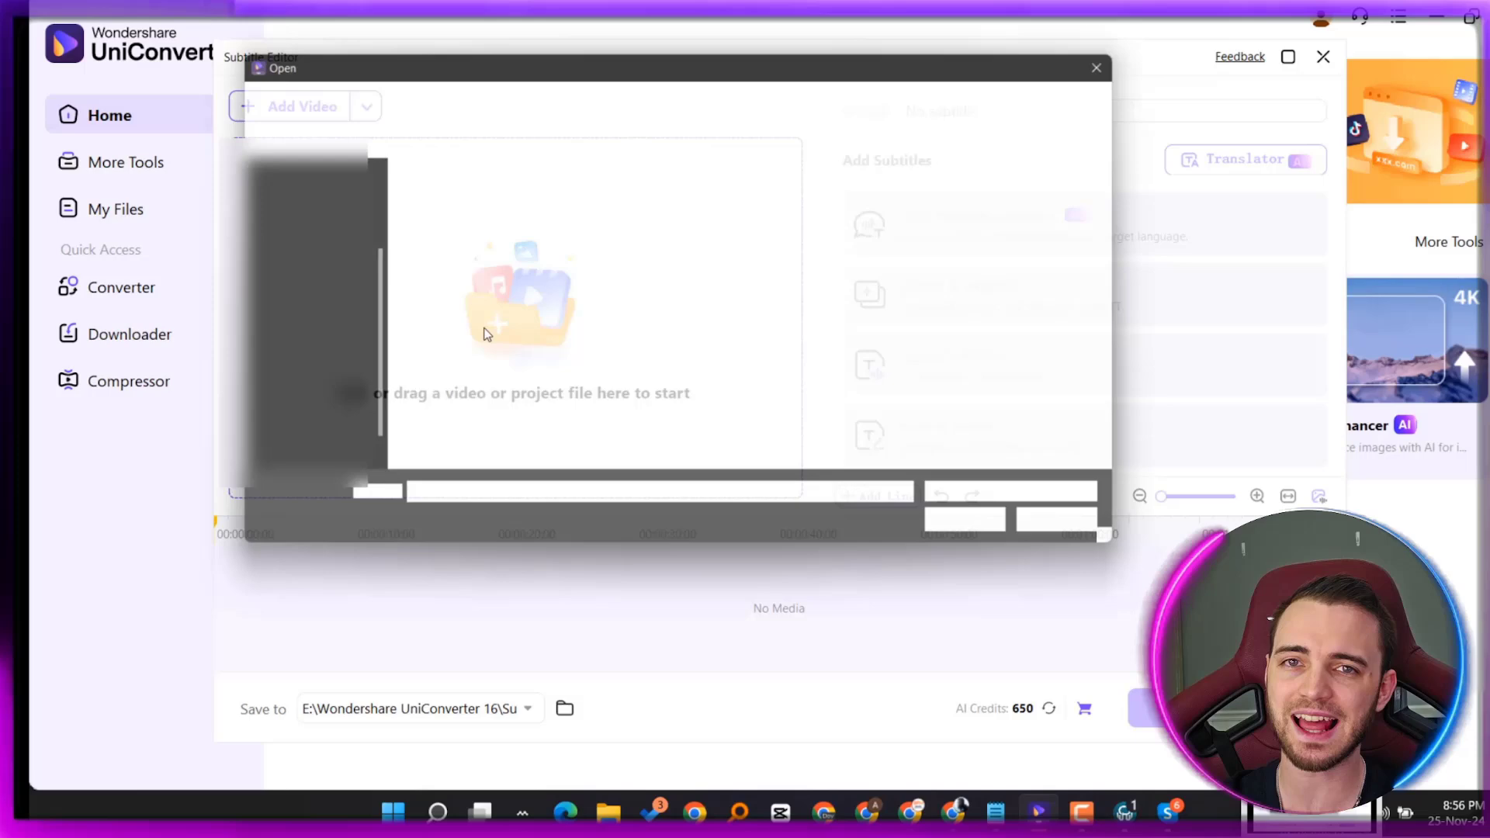
pyautogui.doubleClick(447, 243)
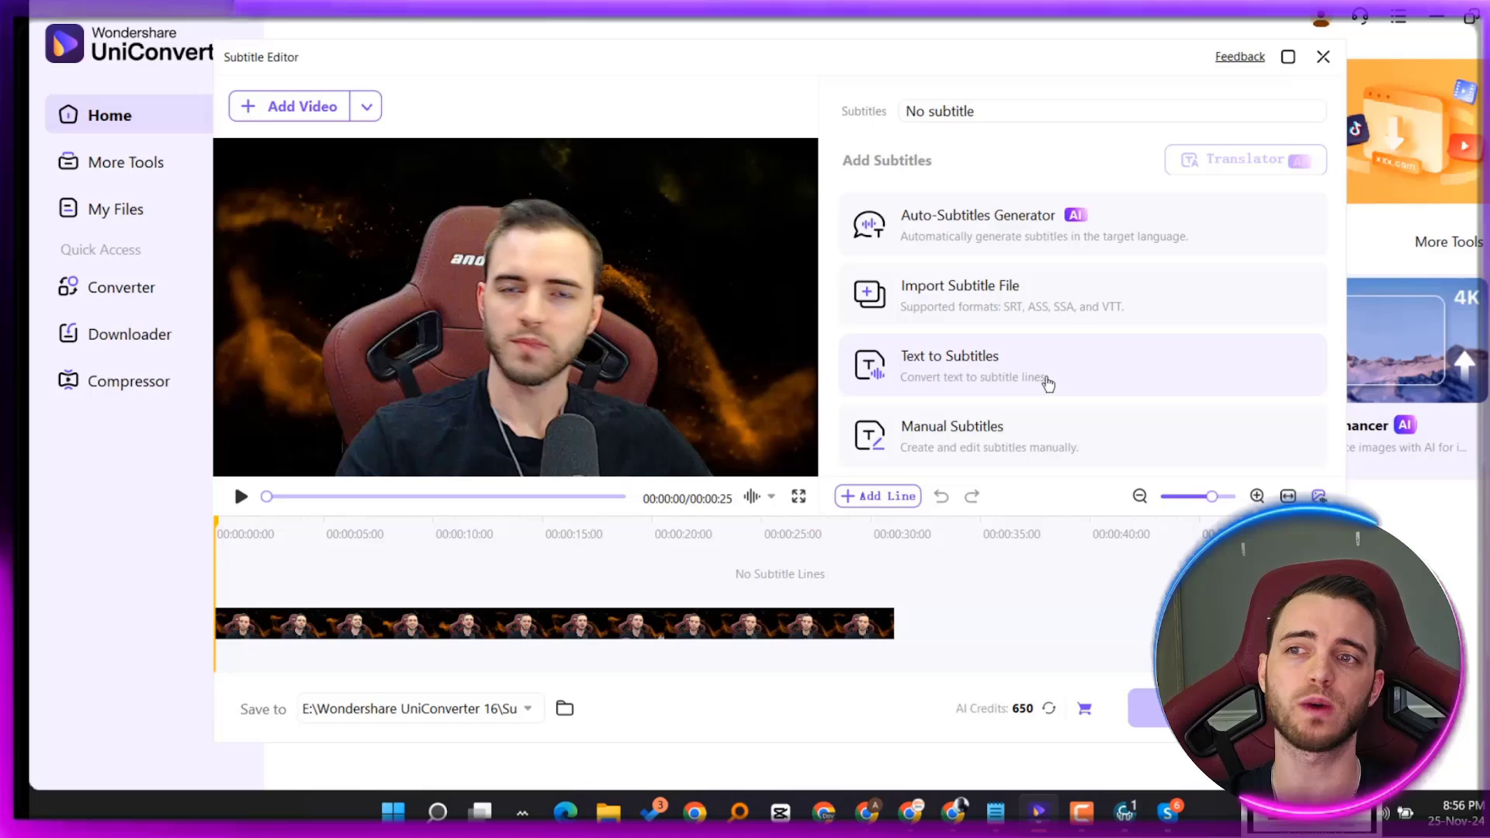
pyautogui.click(1011, 240)
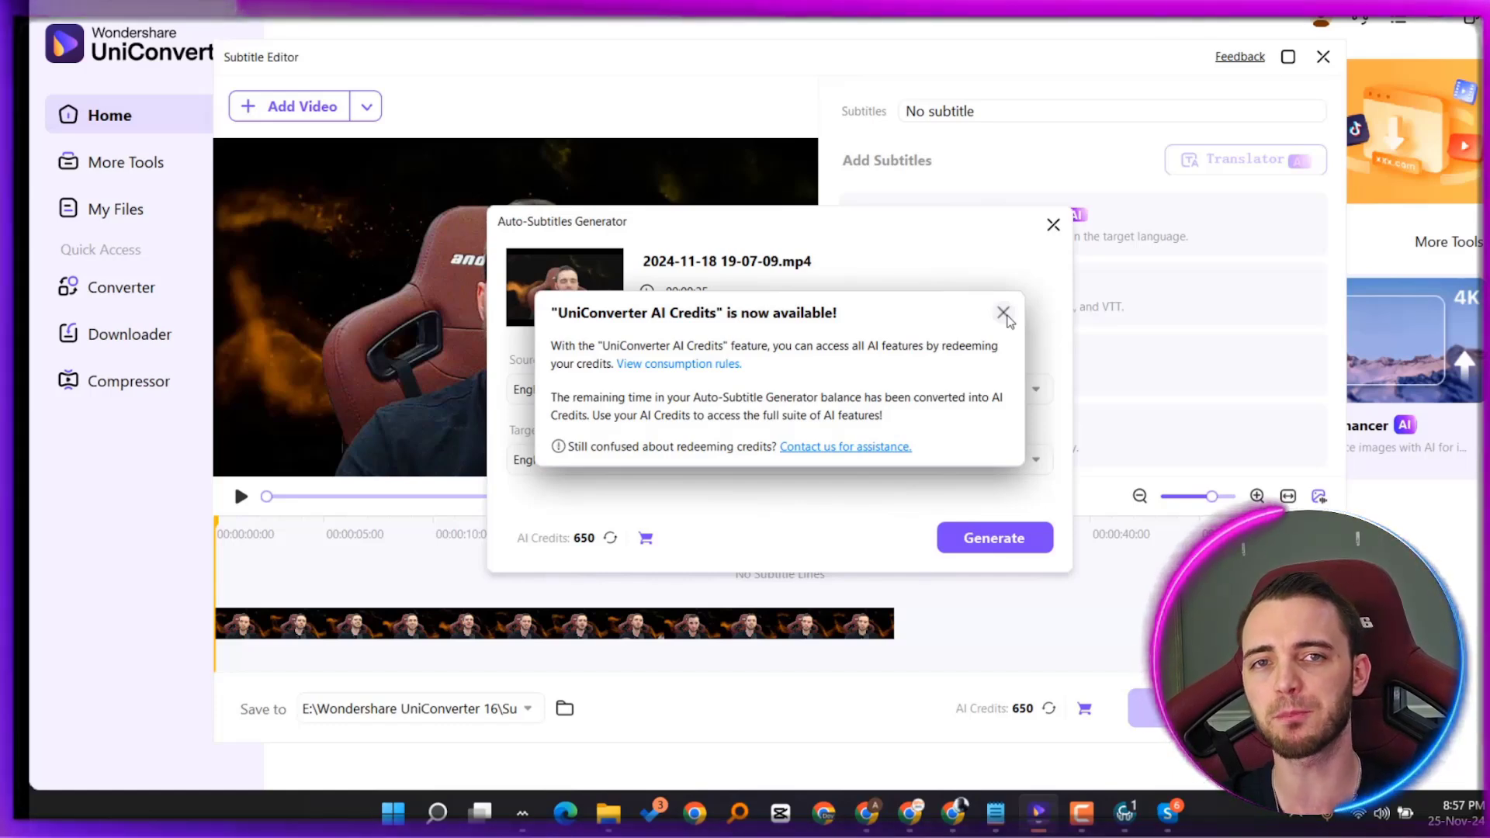
pyautogui.click(1004, 313)
pyautogui.click(993, 537)
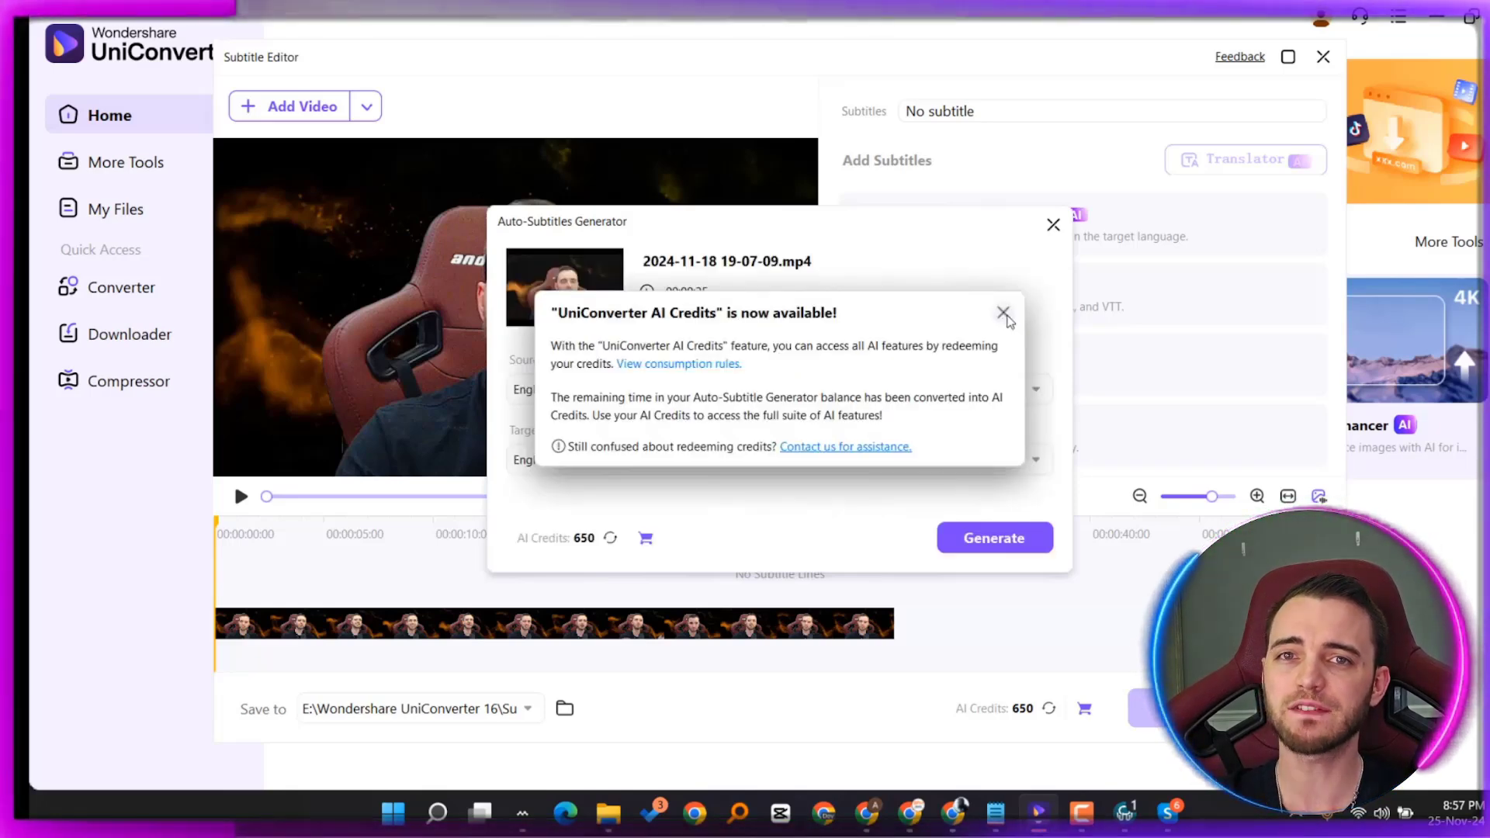
pyautogui.click(1003, 313)
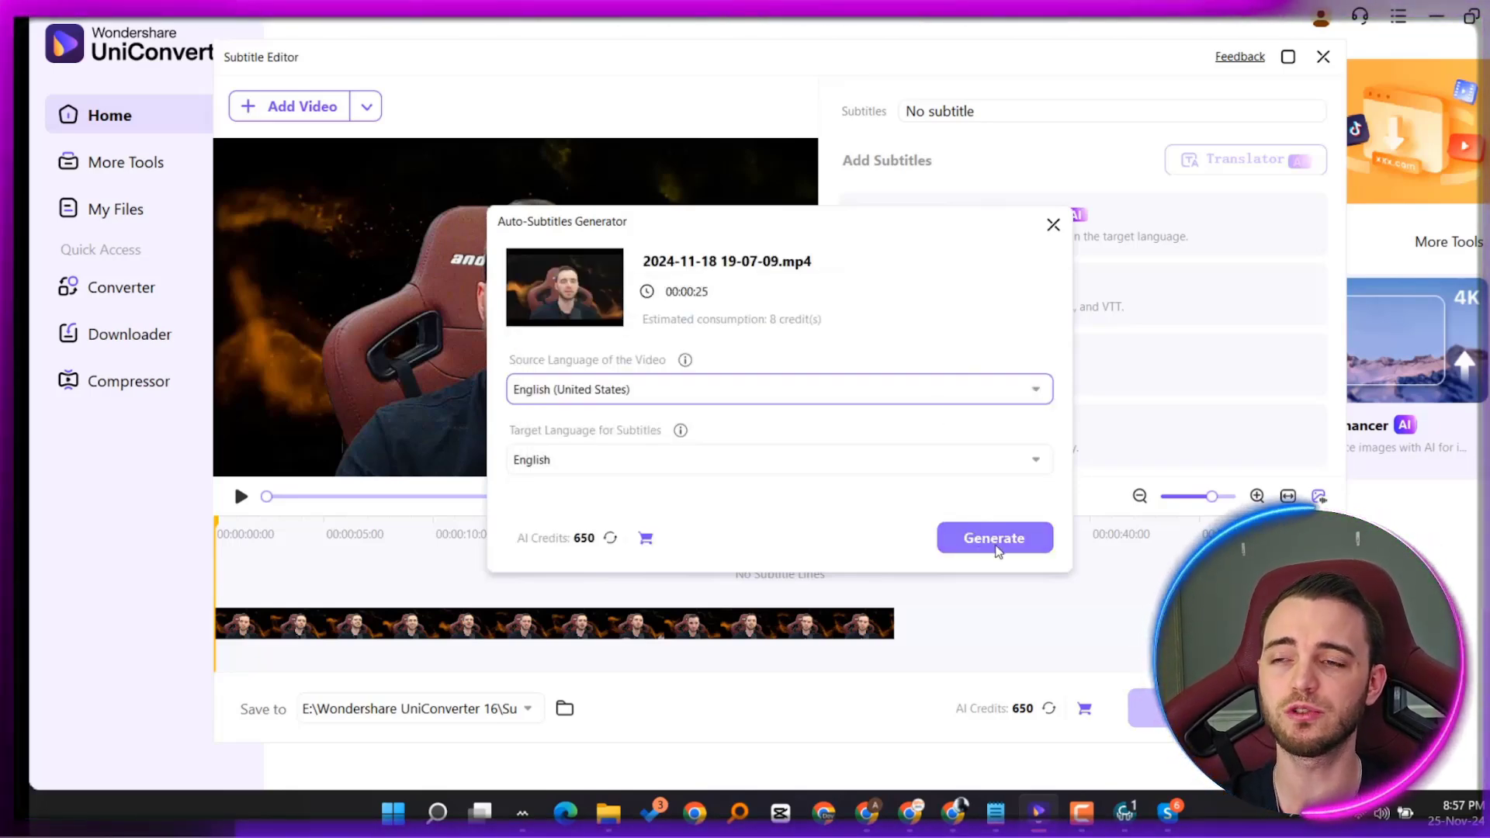
pyautogui.click(996, 537)
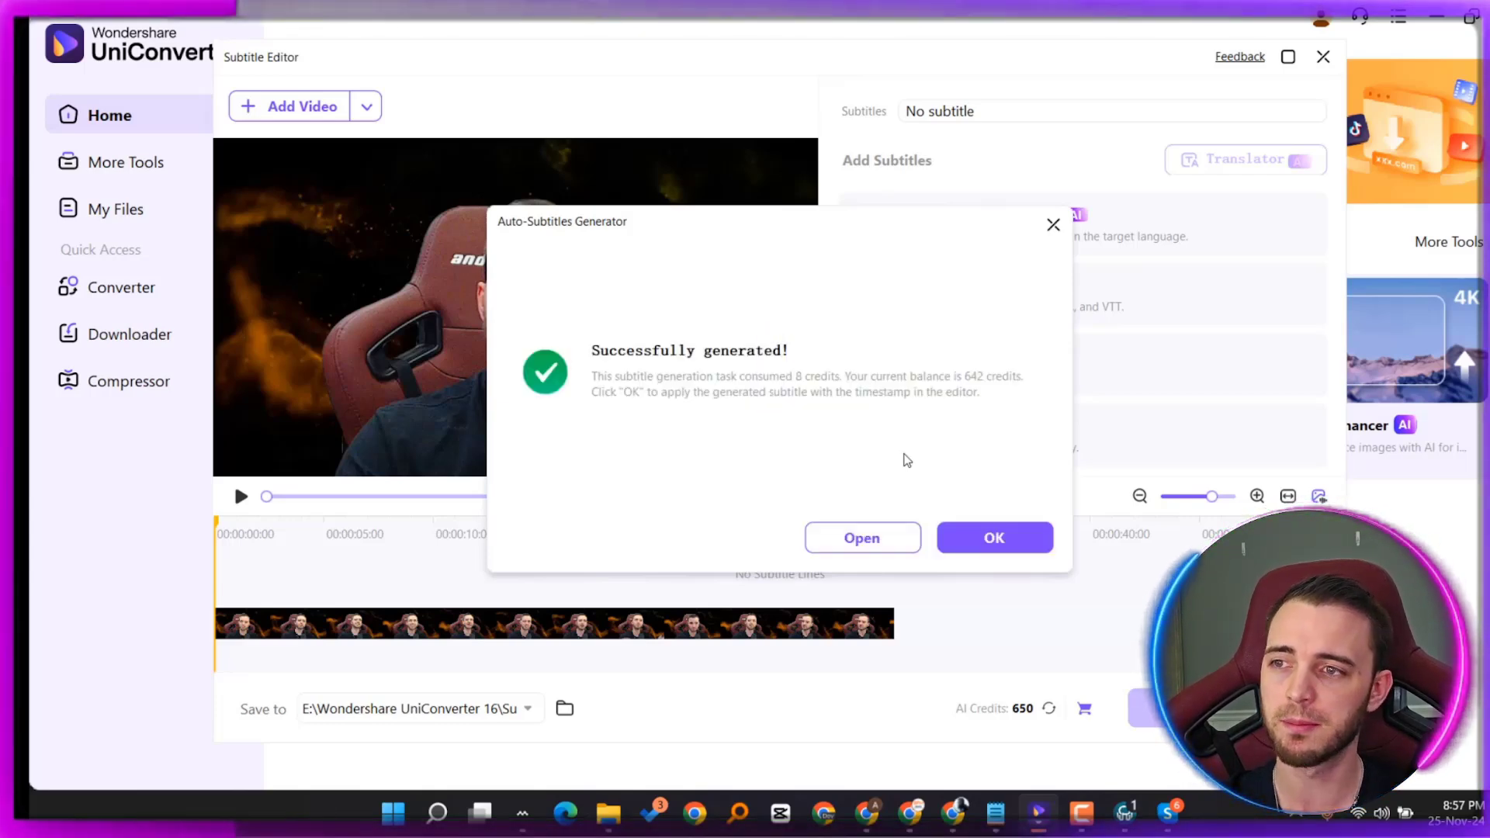
pyautogui.click(991, 535)
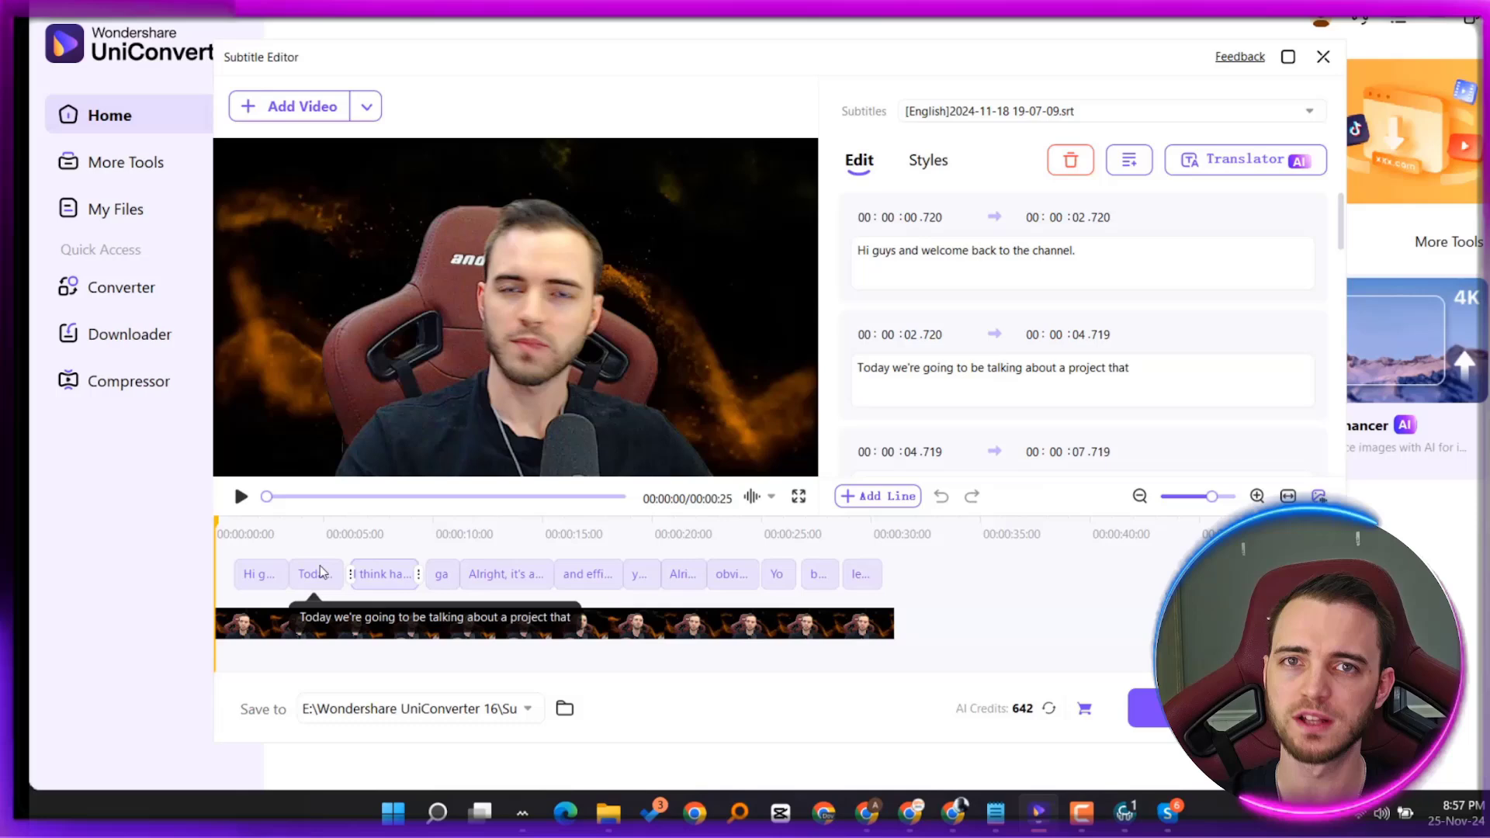
# Step: Play the subtitled clip, pause, then replay from an earlier subtitle line
pyautogui.press('space')
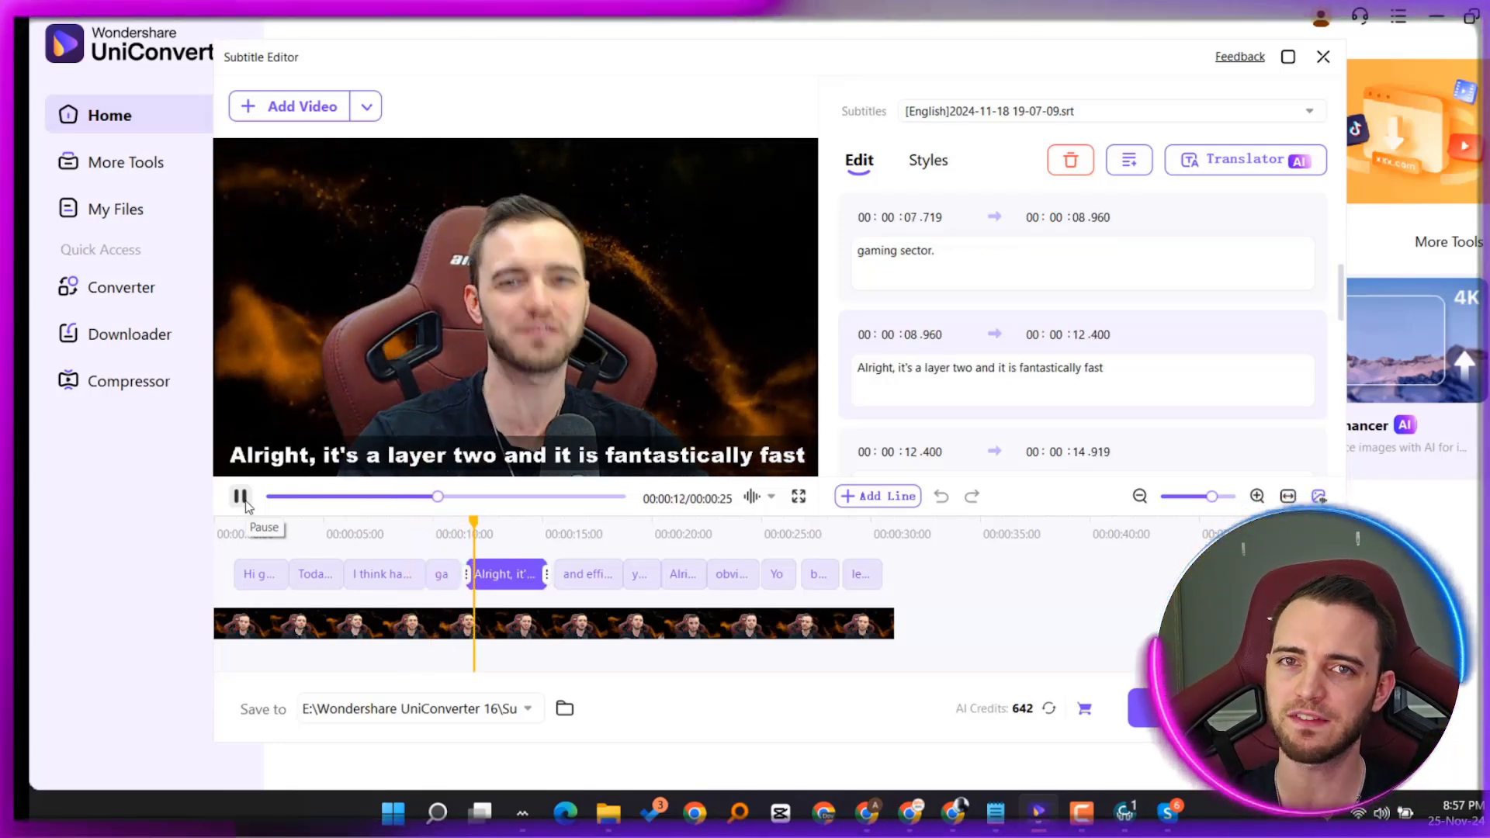
pyautogui.click(240, 496)
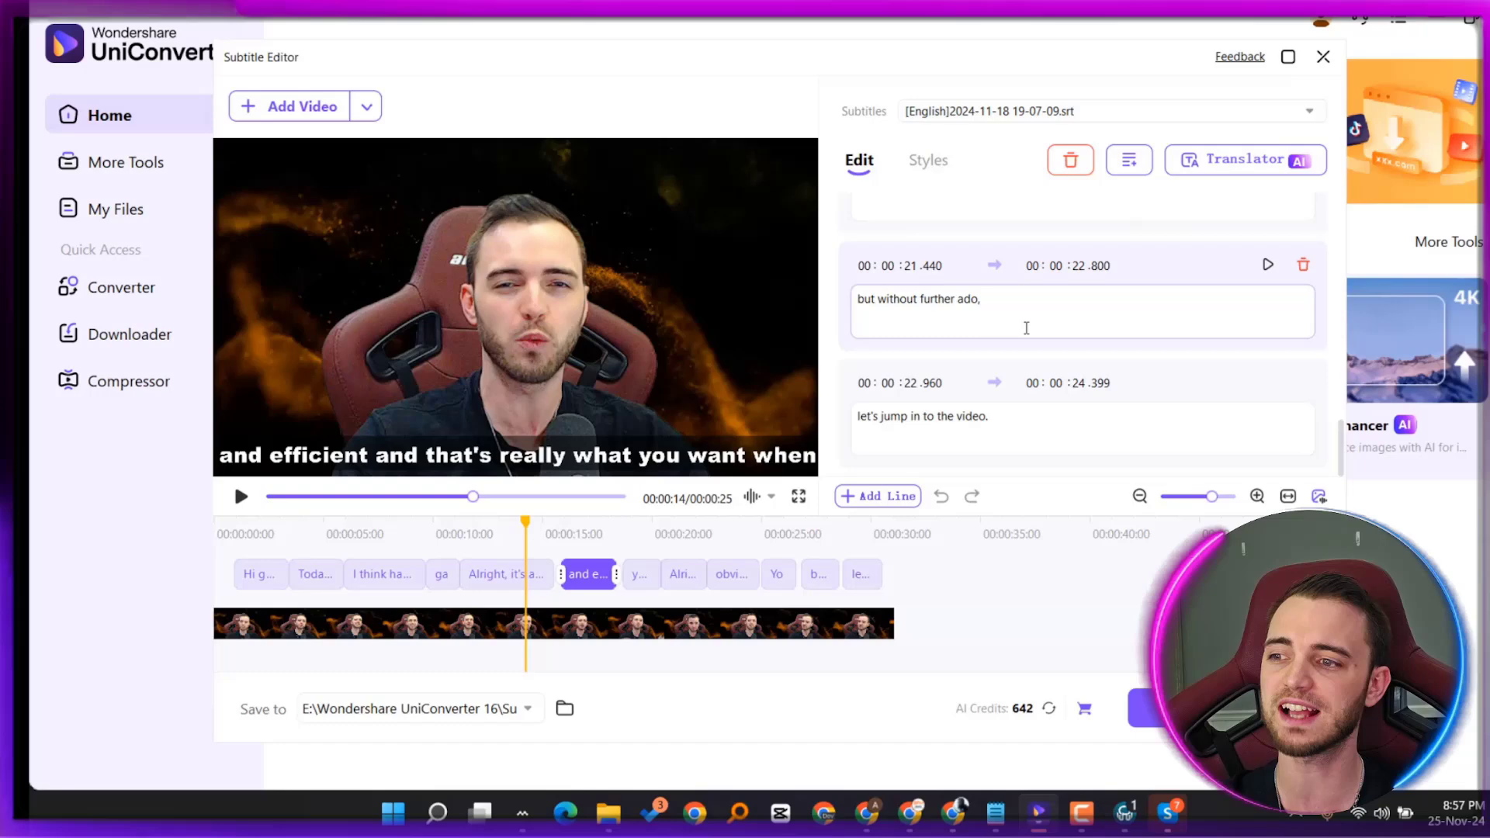
pyautogui.scroll(10, 1079, 404)
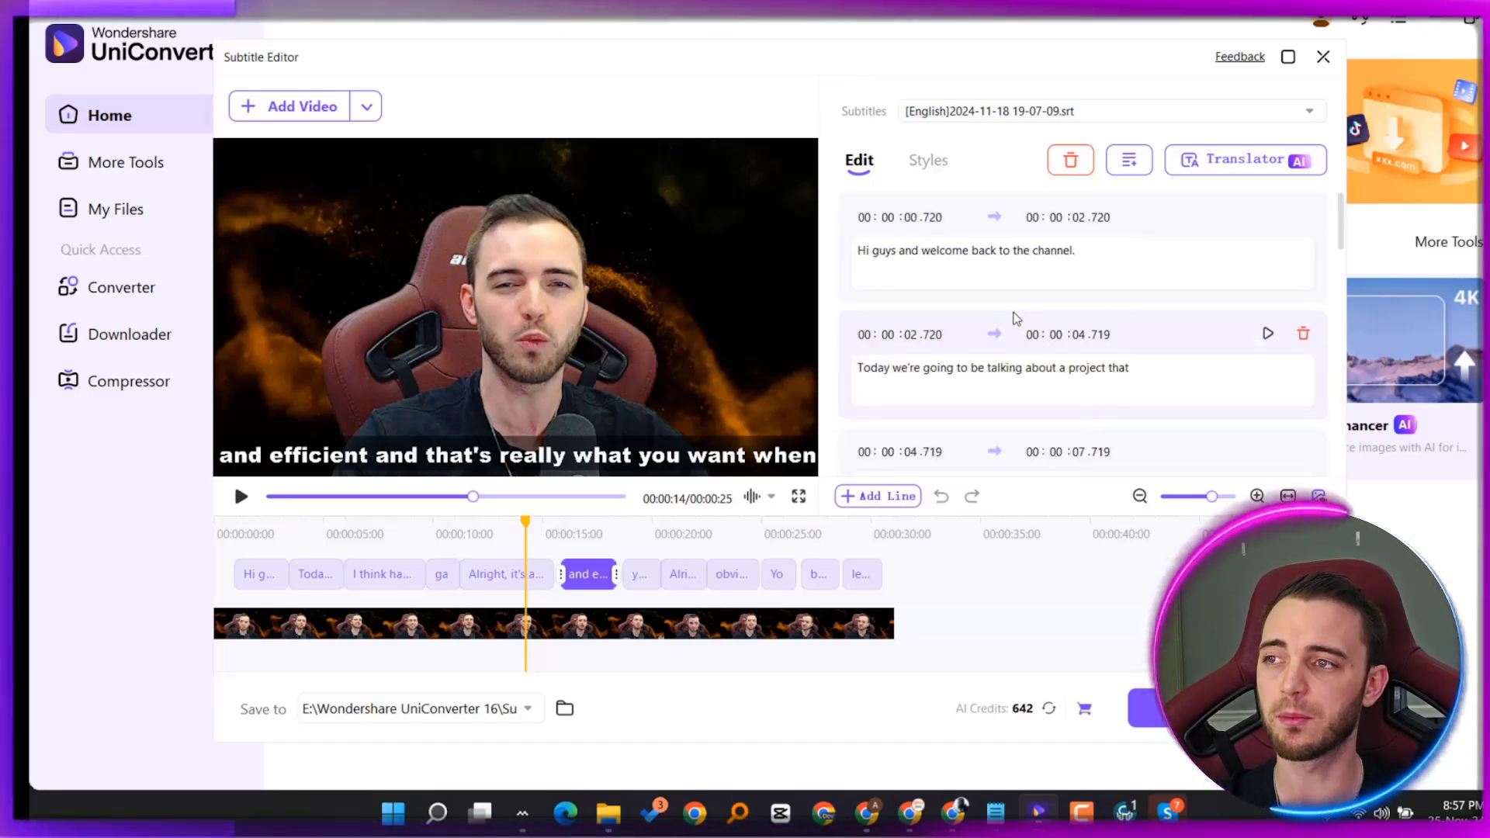
pyautogui.click(240, 497)
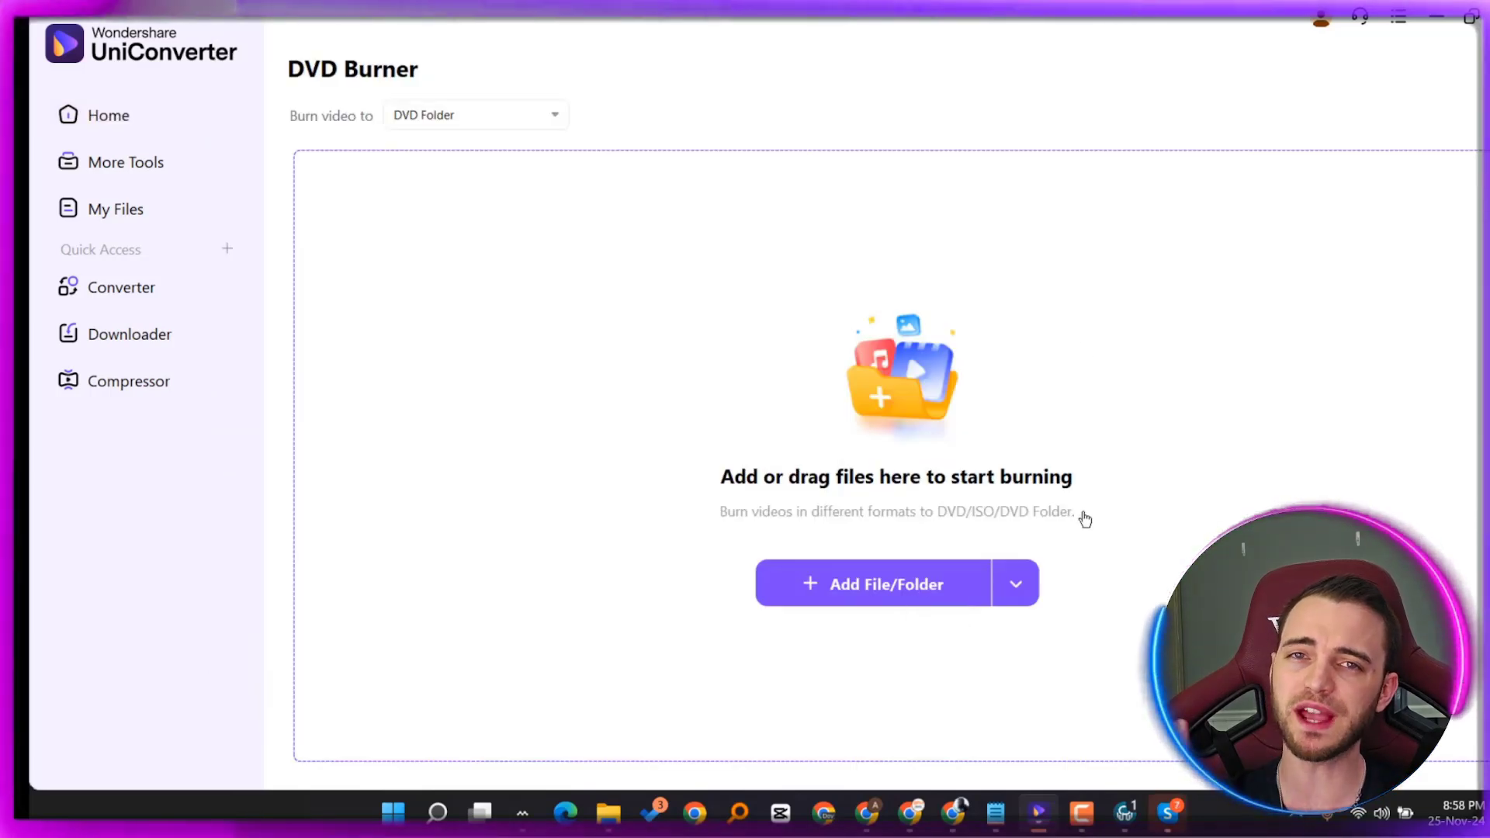
pyautogui.click(853, 583)
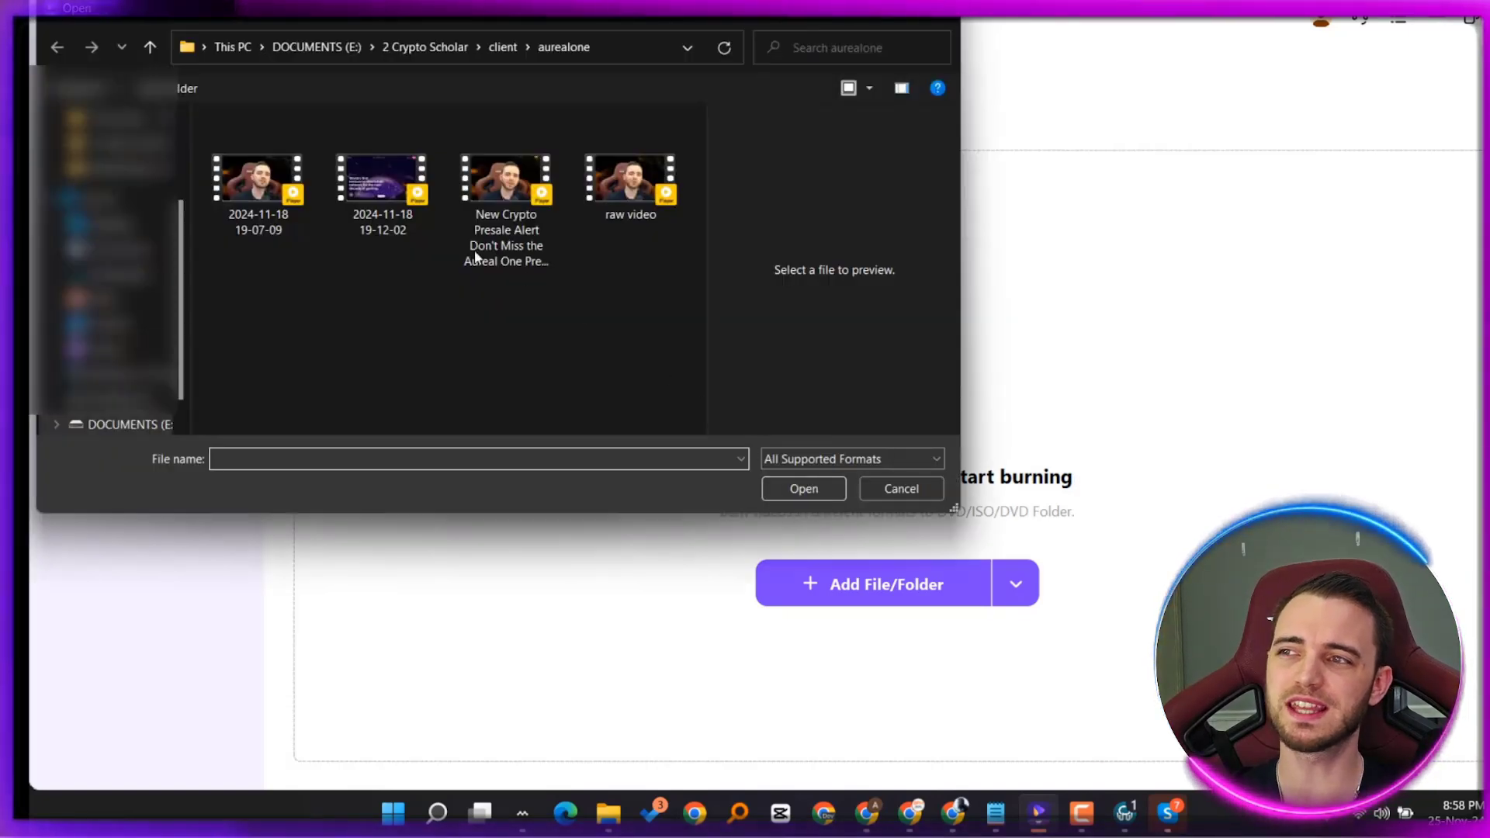
pyautogui.click(258, 182)
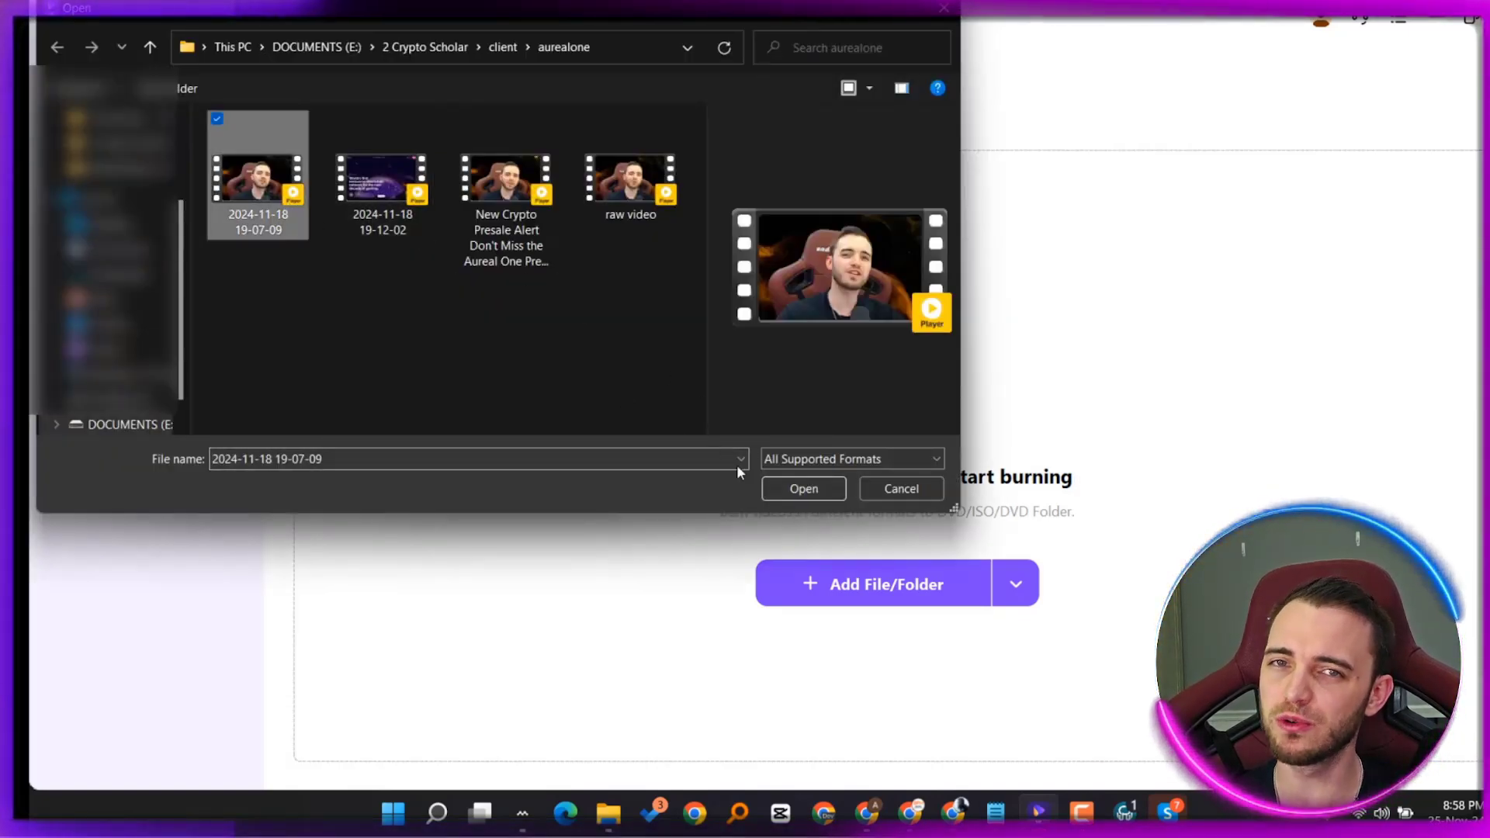
pyautogui.click(799, 490)
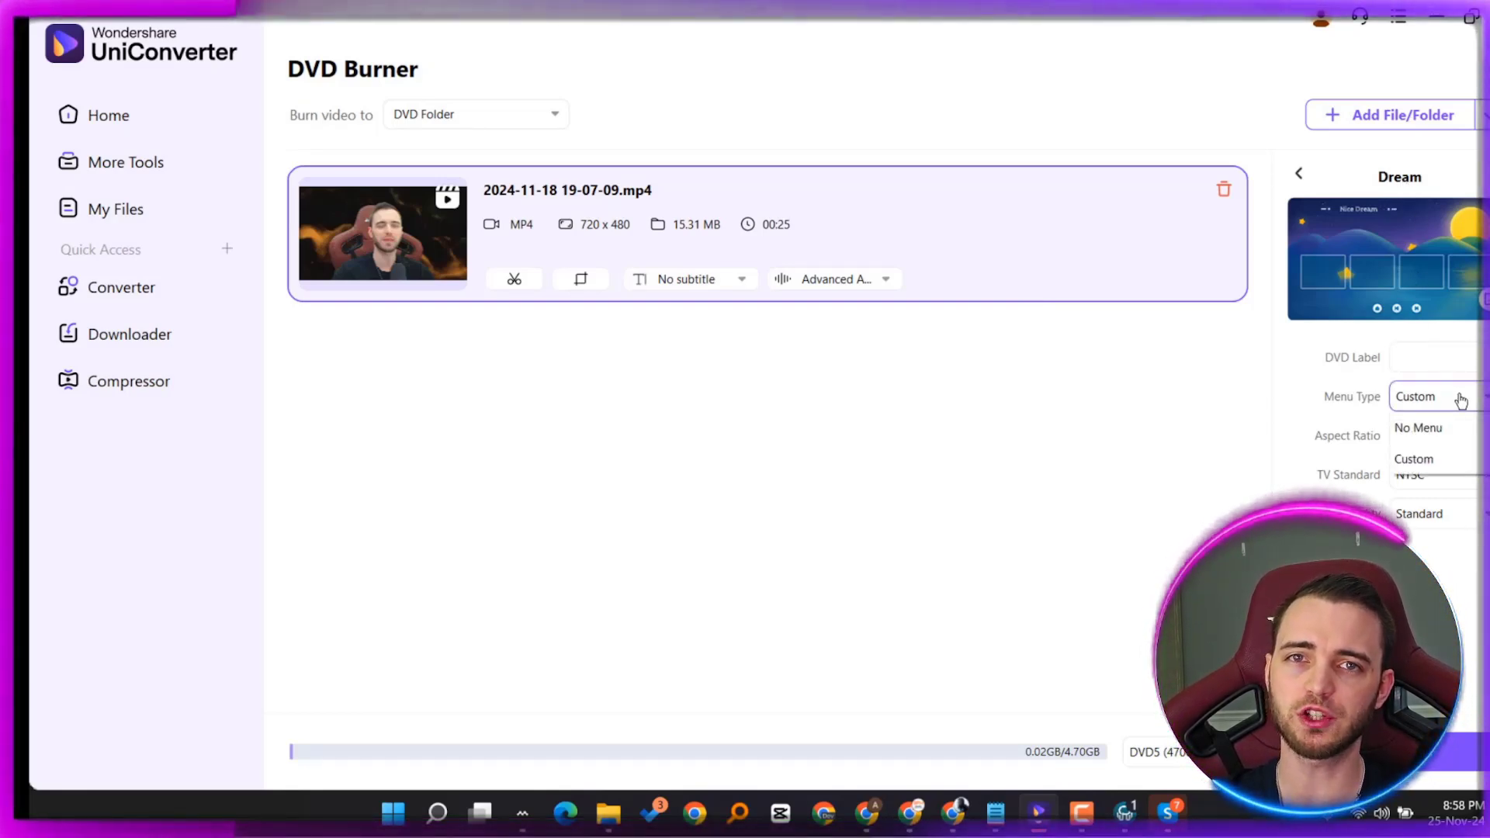
# Step: Keep the Custom menu type, 16:9 aspect ratio and NTSC TV standard
pyautogui.click(1448, 443)
pyautogui.click(1449, 441)
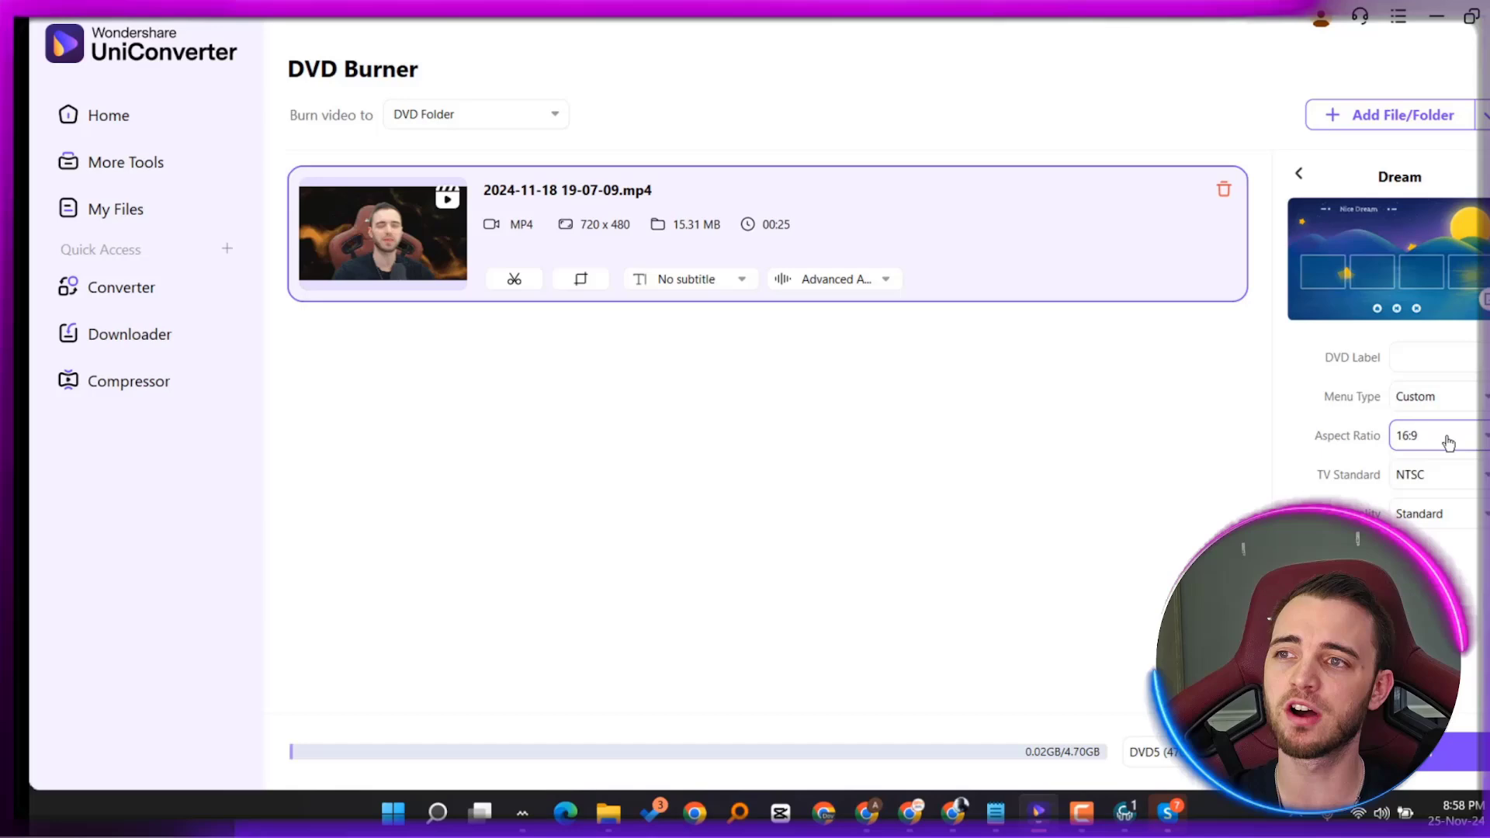
pyautogui.click(1444, 475)
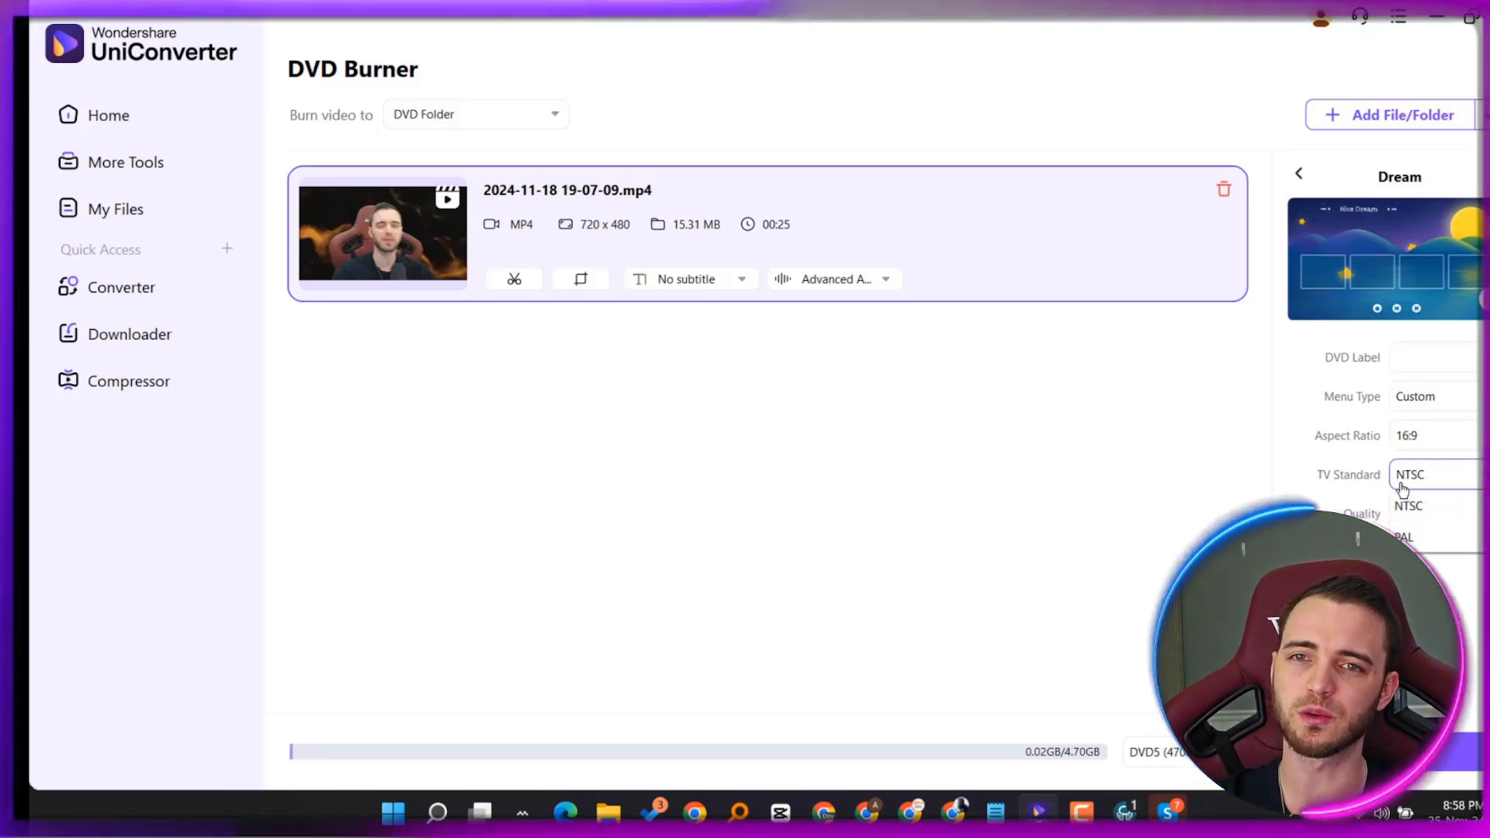
pyautogui.click(1408, 508)
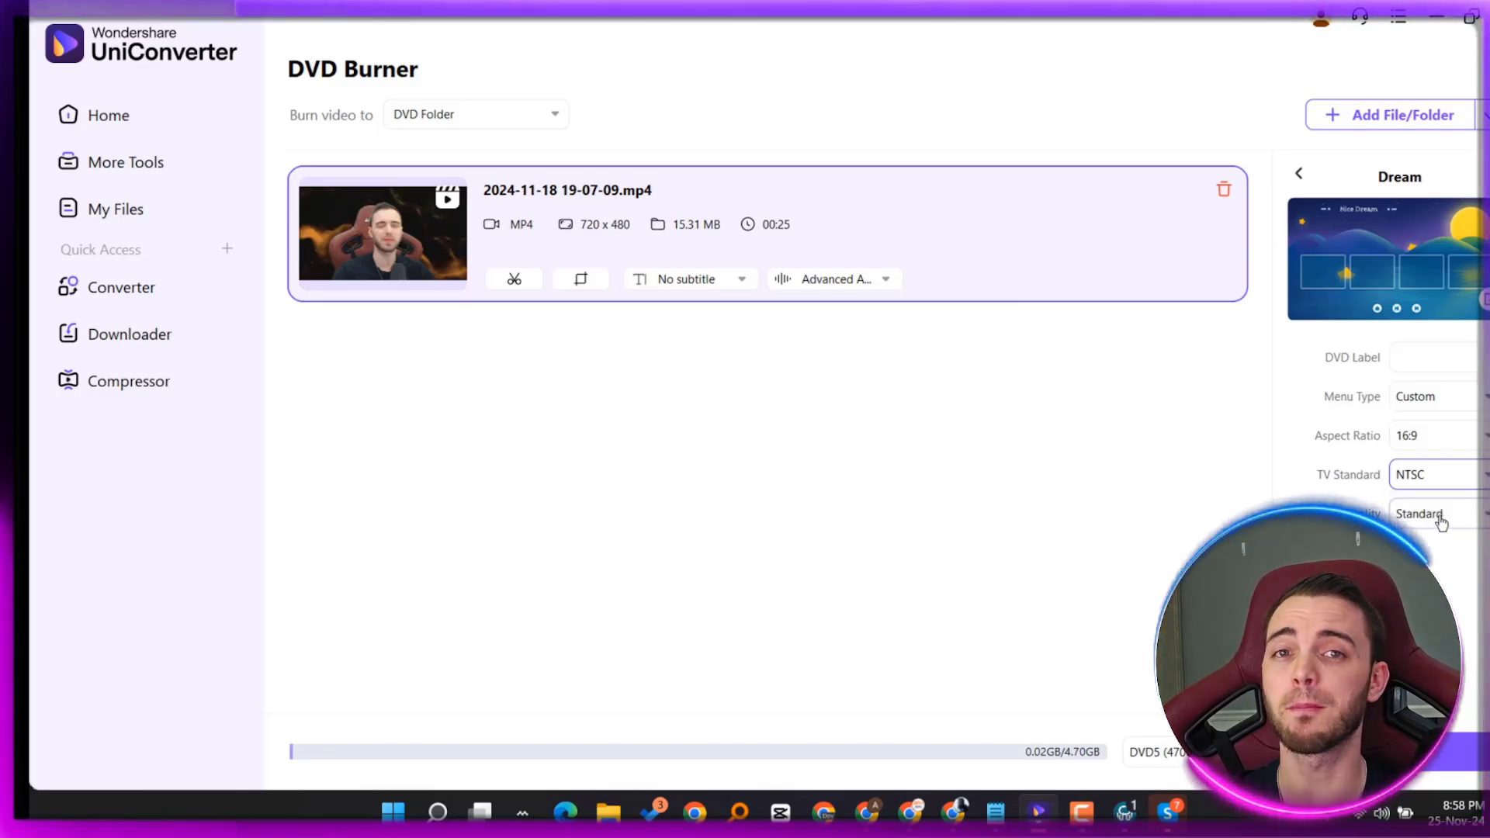